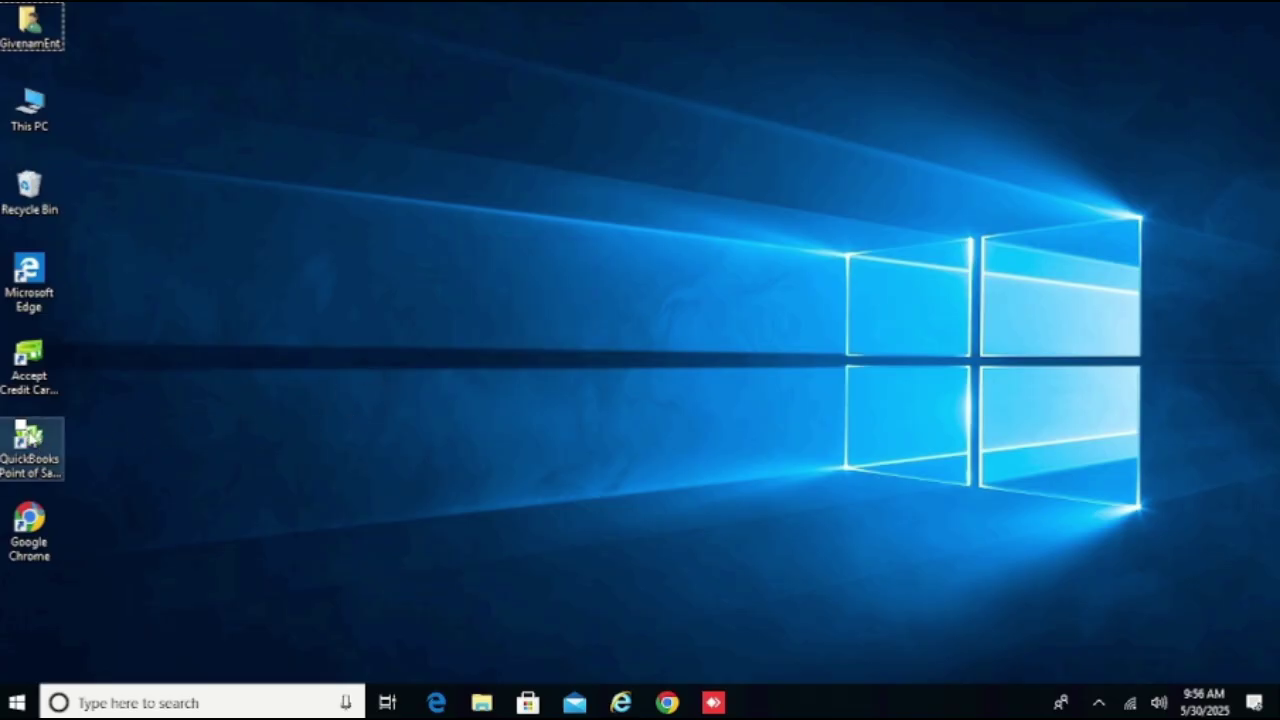
Step: Launch QuickBooks Point of Sale 2013, log in with the password, and dismiss the Invalid Product Number message
click(32, 440)
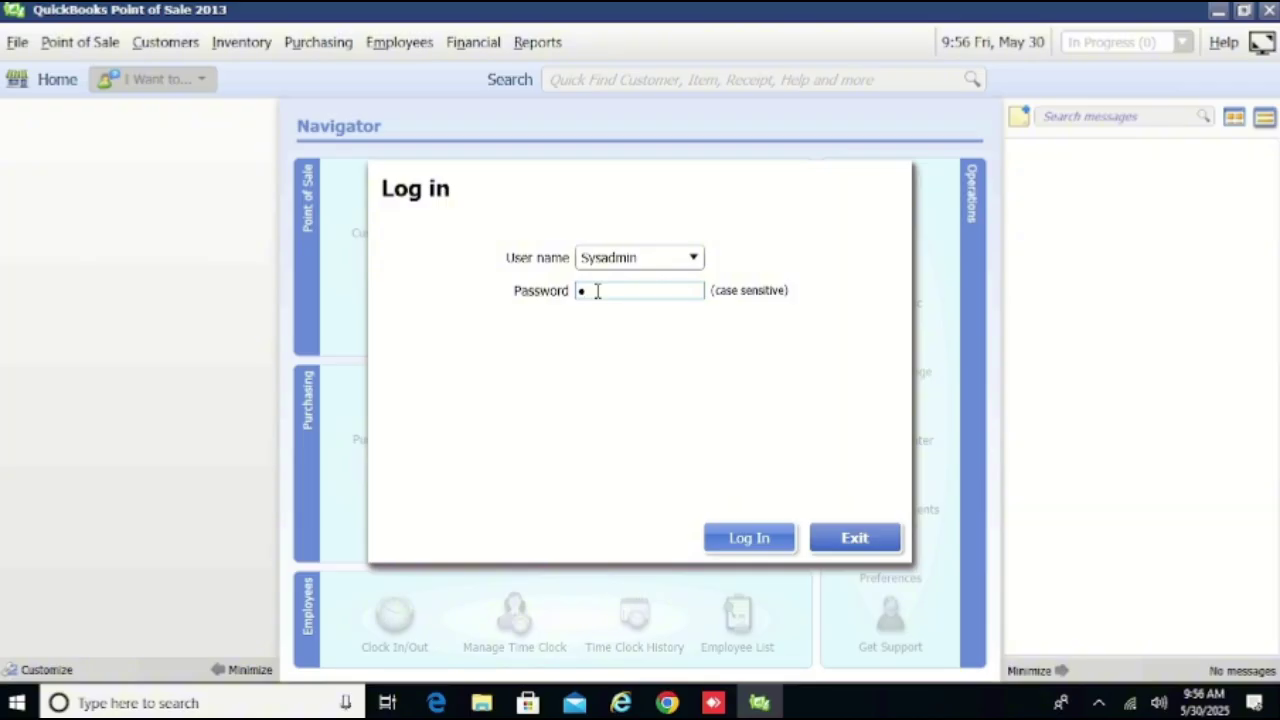
text(••••••••)
key(Return)
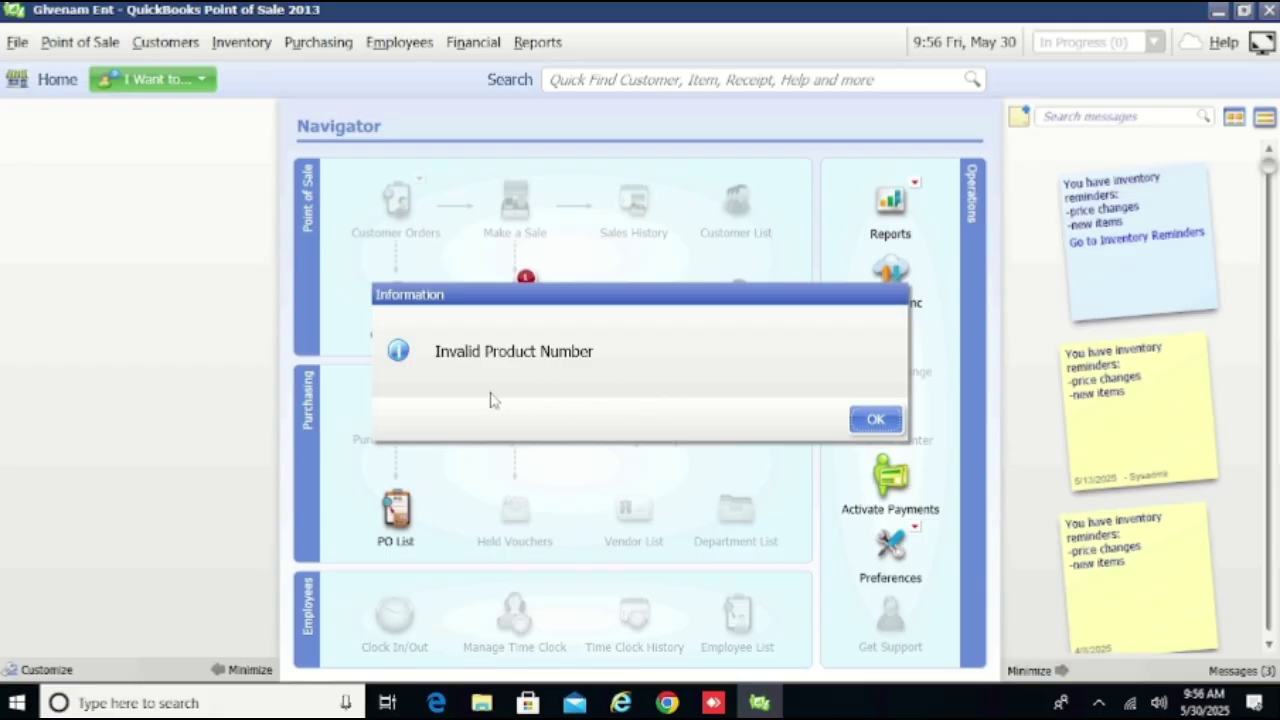
click(872, 424)
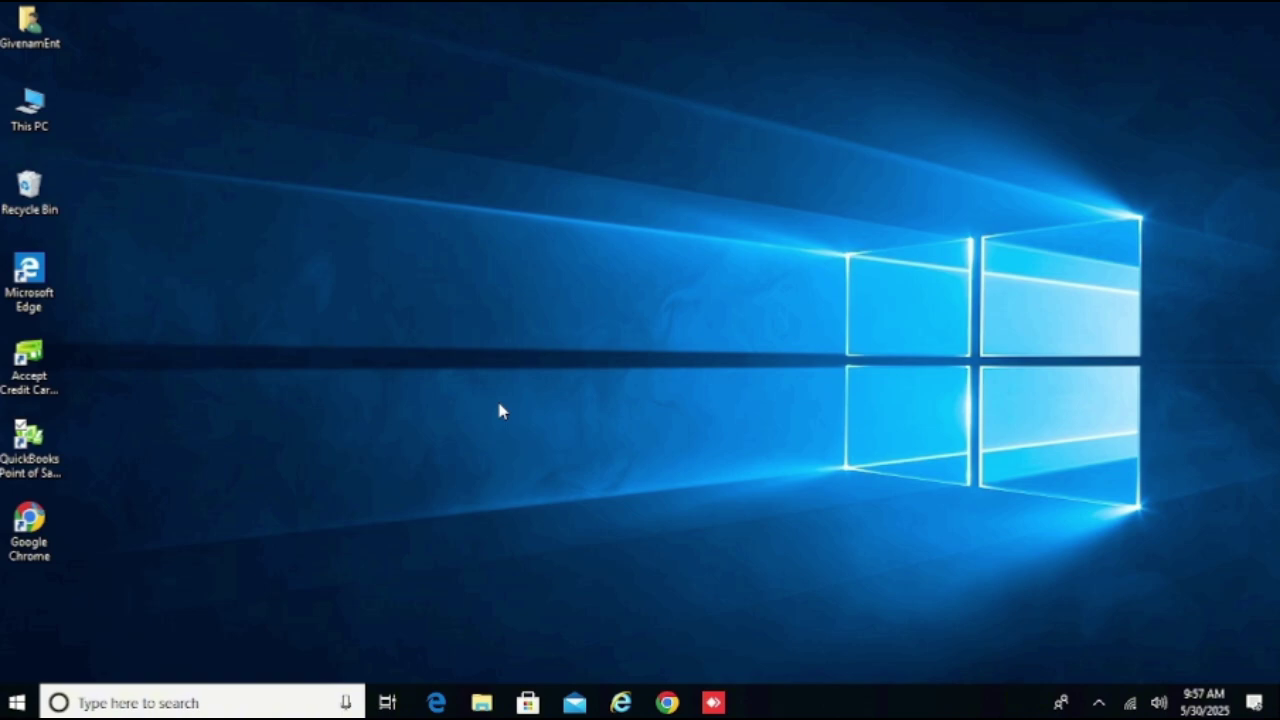
Step: Open Control Panel through a Start menu search for 'co'
key(super)
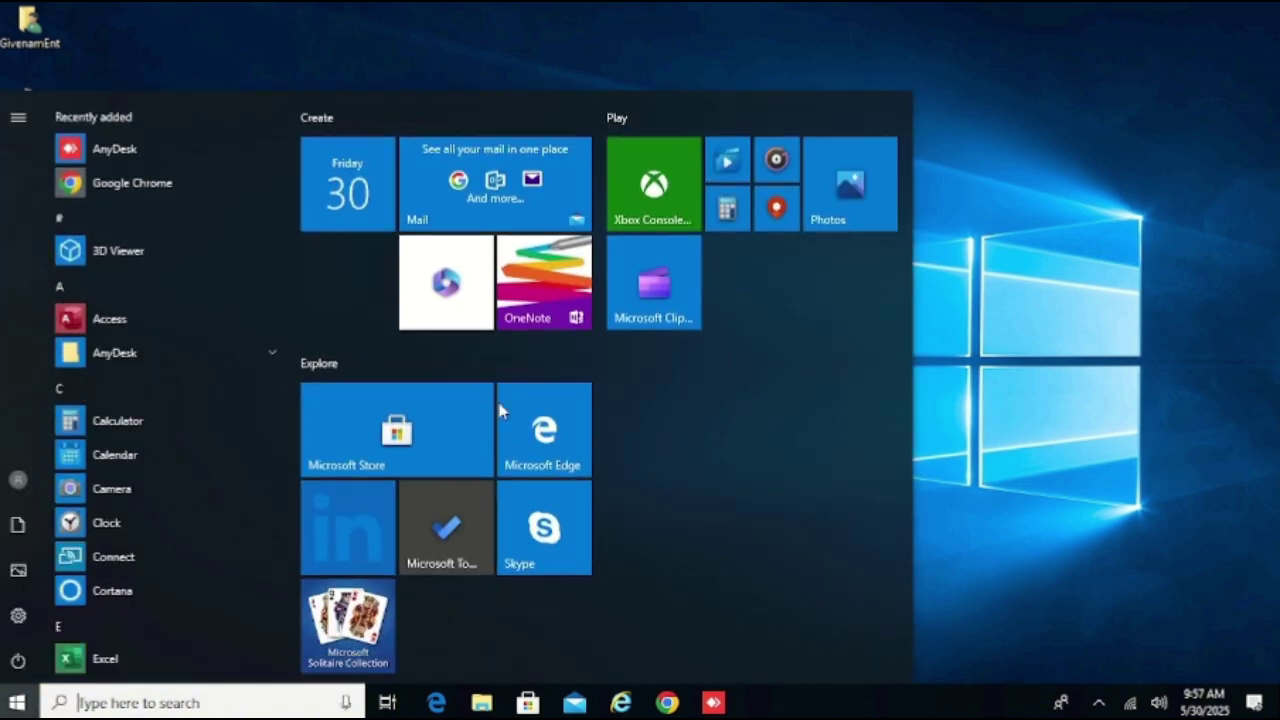
text(co)
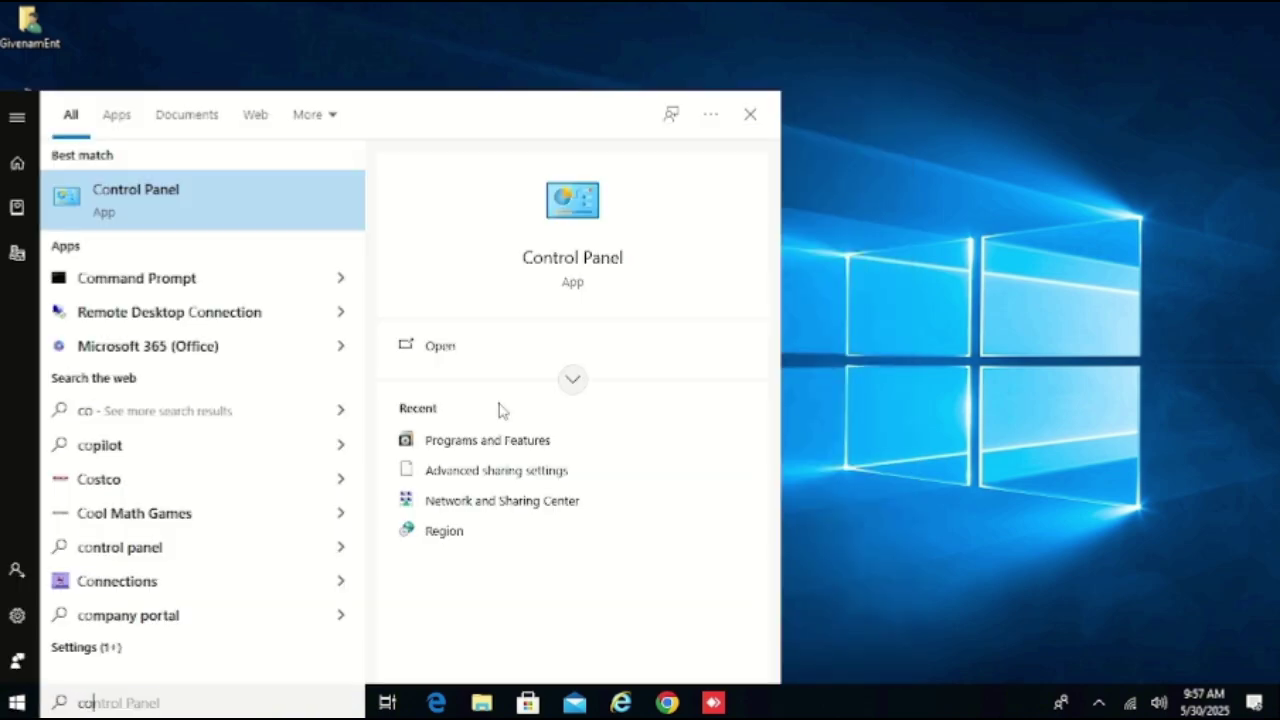
key(Return)
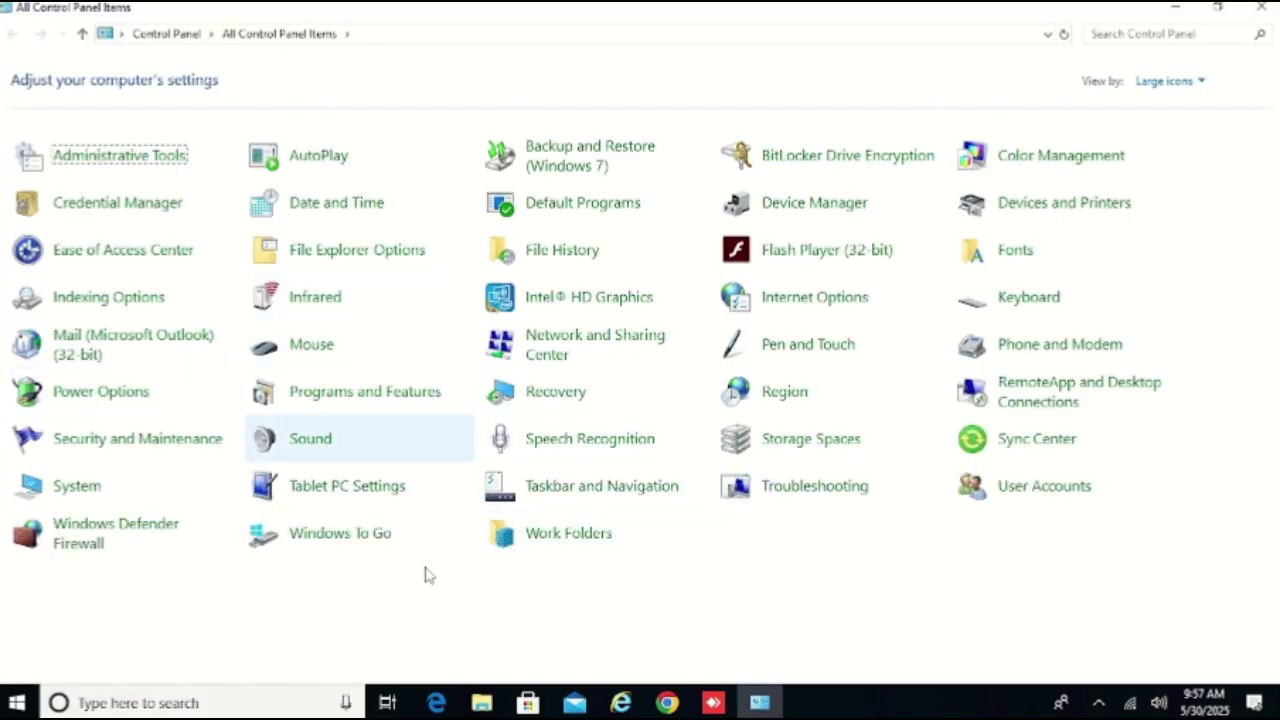
Step: Uninstall QuickBooks Point of Sale 2013 from Programs and Features, accepting the reboot warning, then close it
click(337, 398)
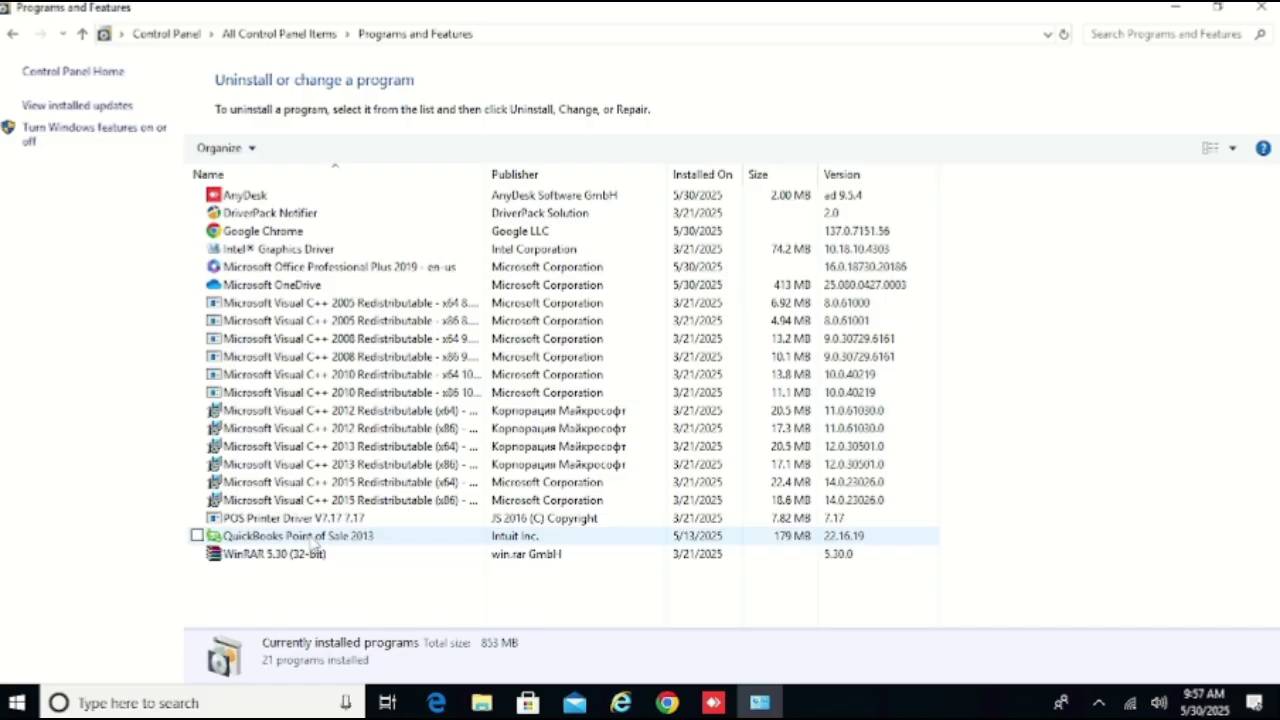
double_click(313, 538)
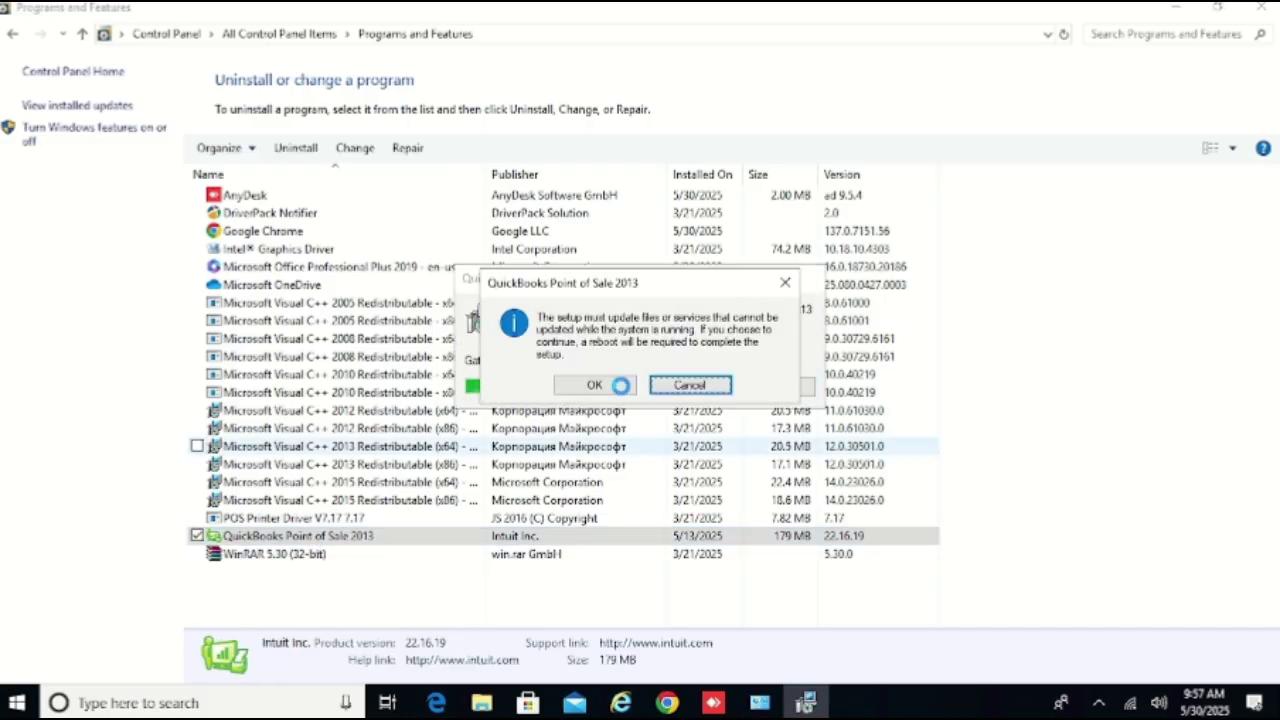
click(624, 390)
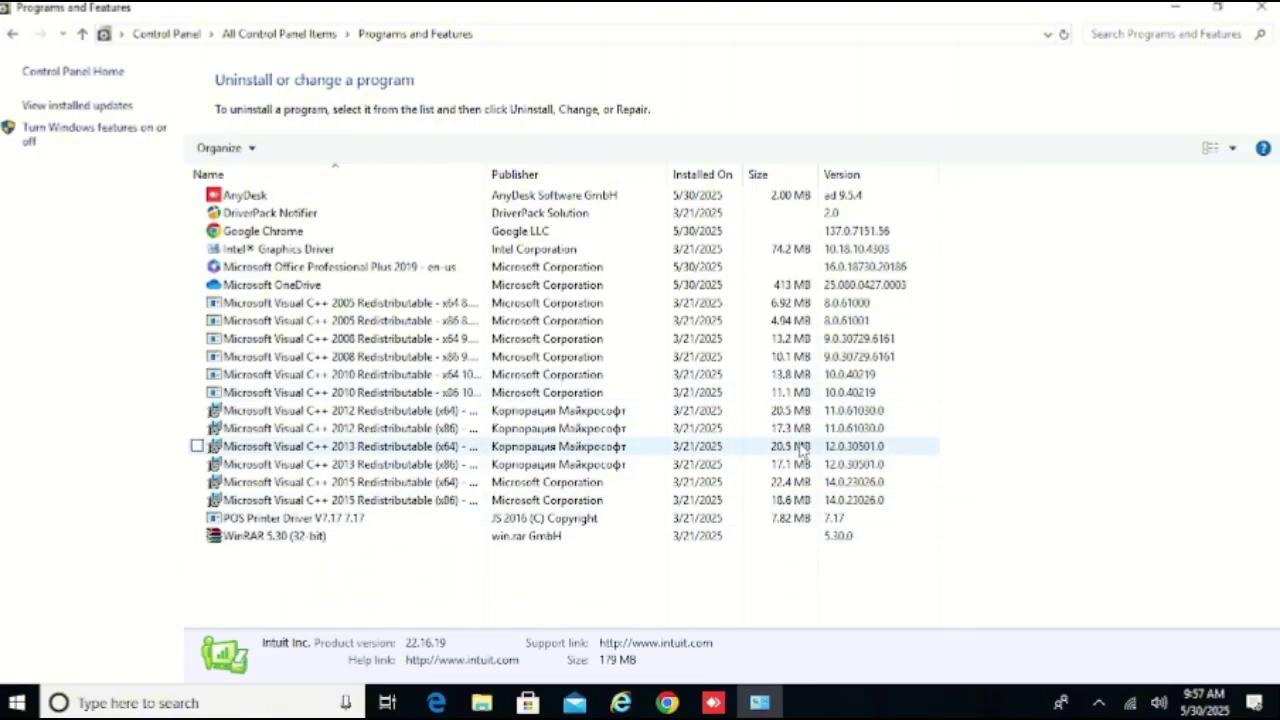
click(1257, 9)
Step: Refresh the desktop and browse through This PC to C:\ProgramData
right_click(427, 283)
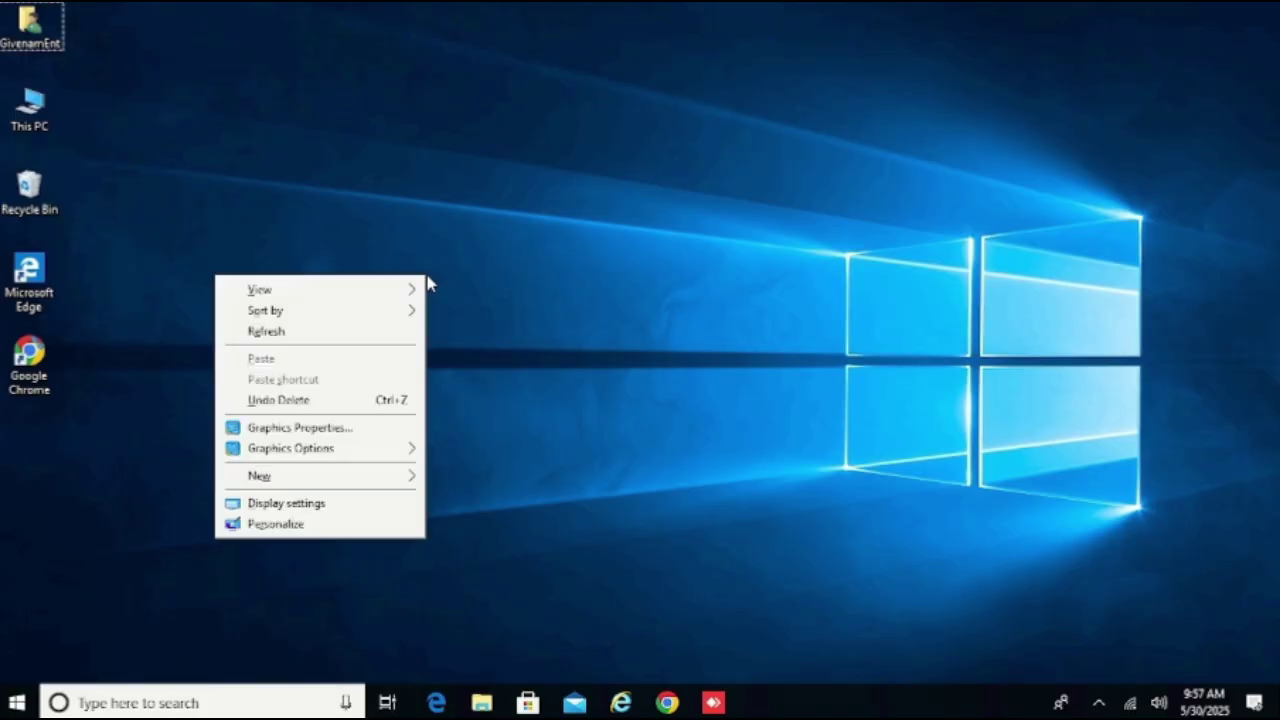
click(278, 334)
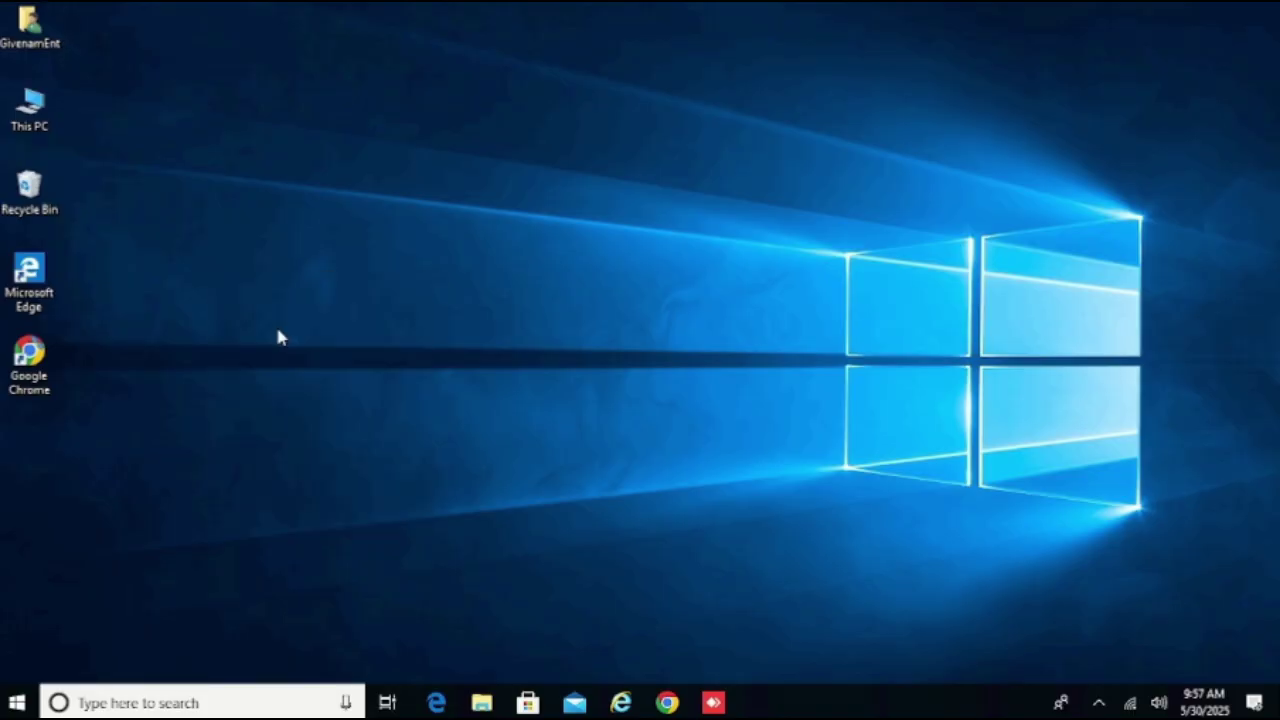
double_click(33, 112)
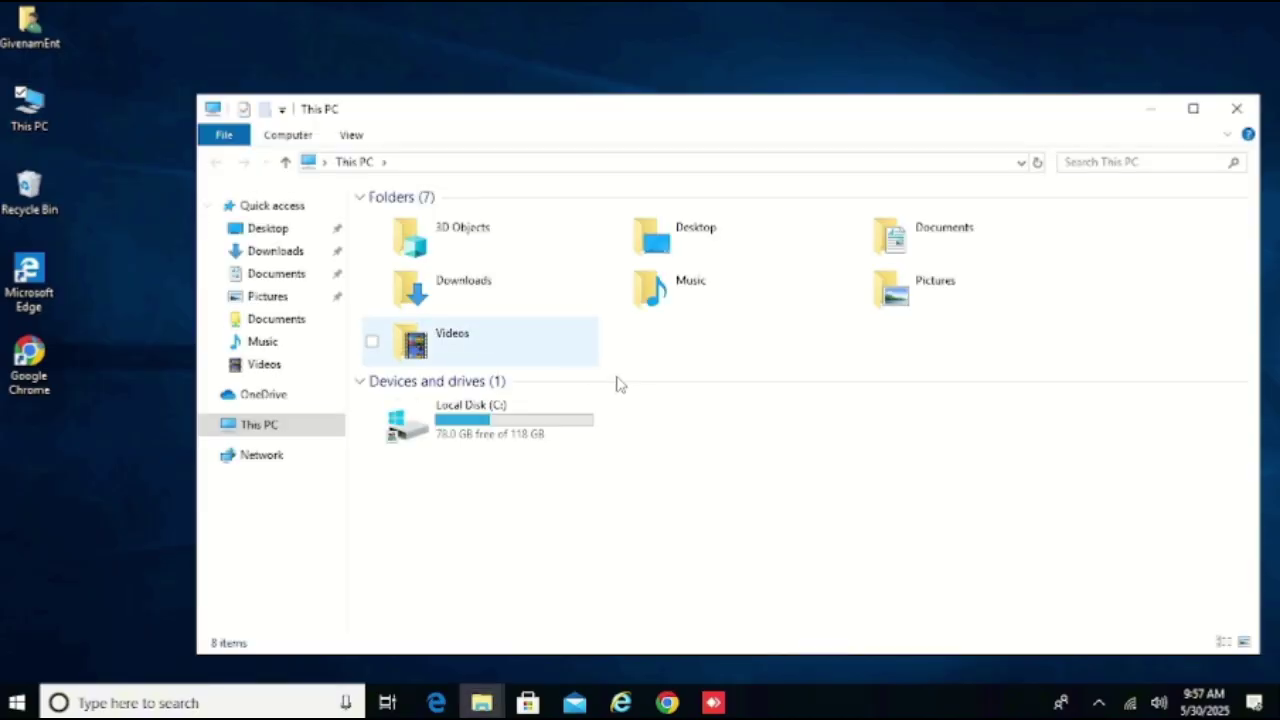
double_click(447, 418)
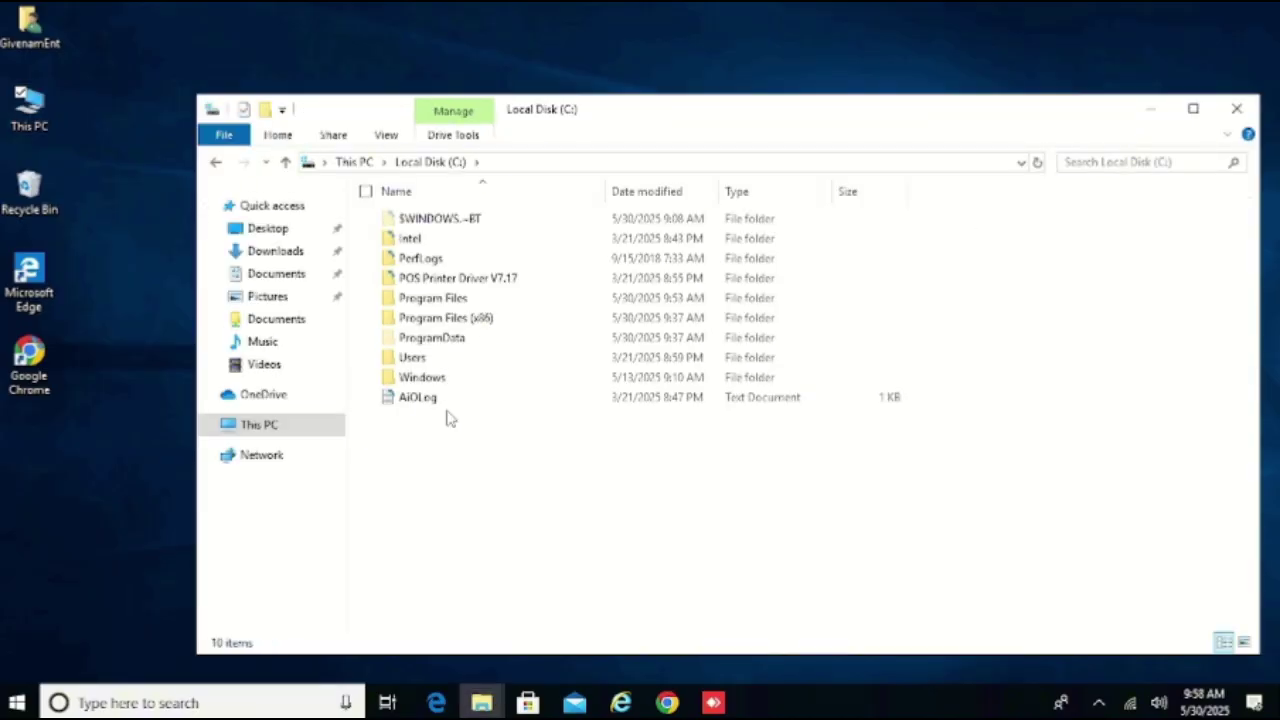
double_click(453, 341)
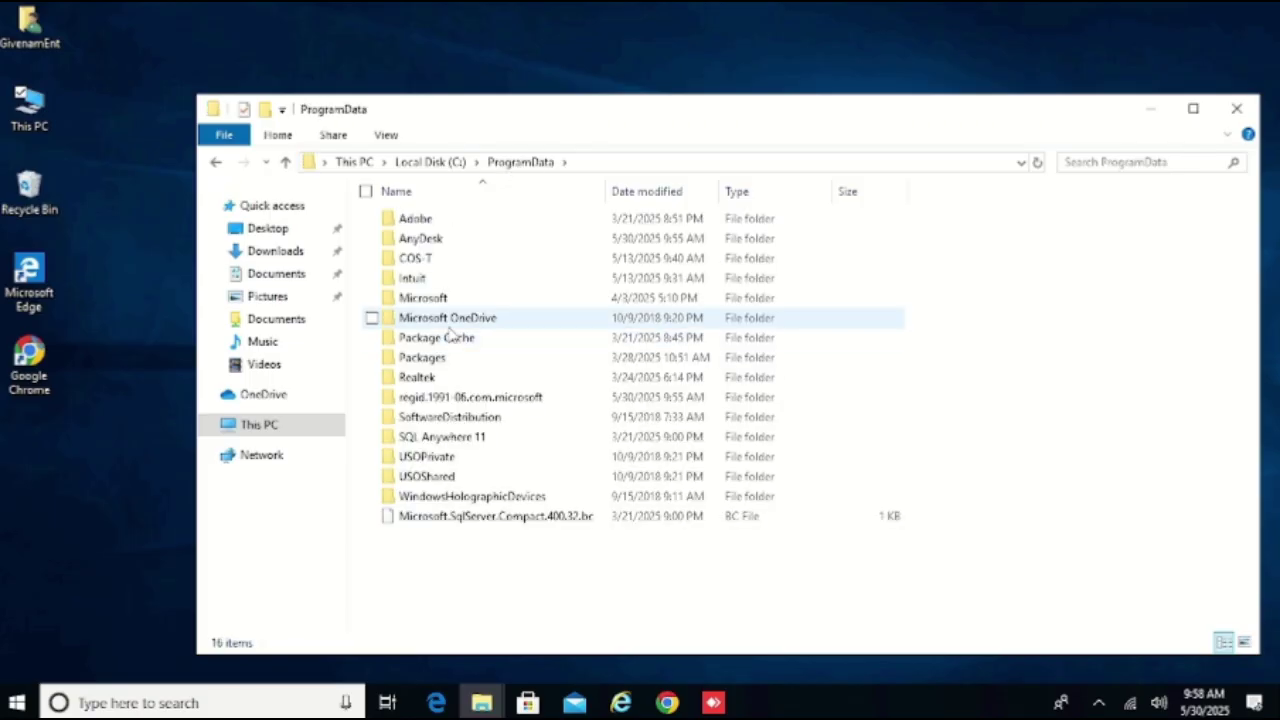
Step: Inspect the Intuit folder in ProgramData, delete it, and return to the C: root
double_click(413, 278)
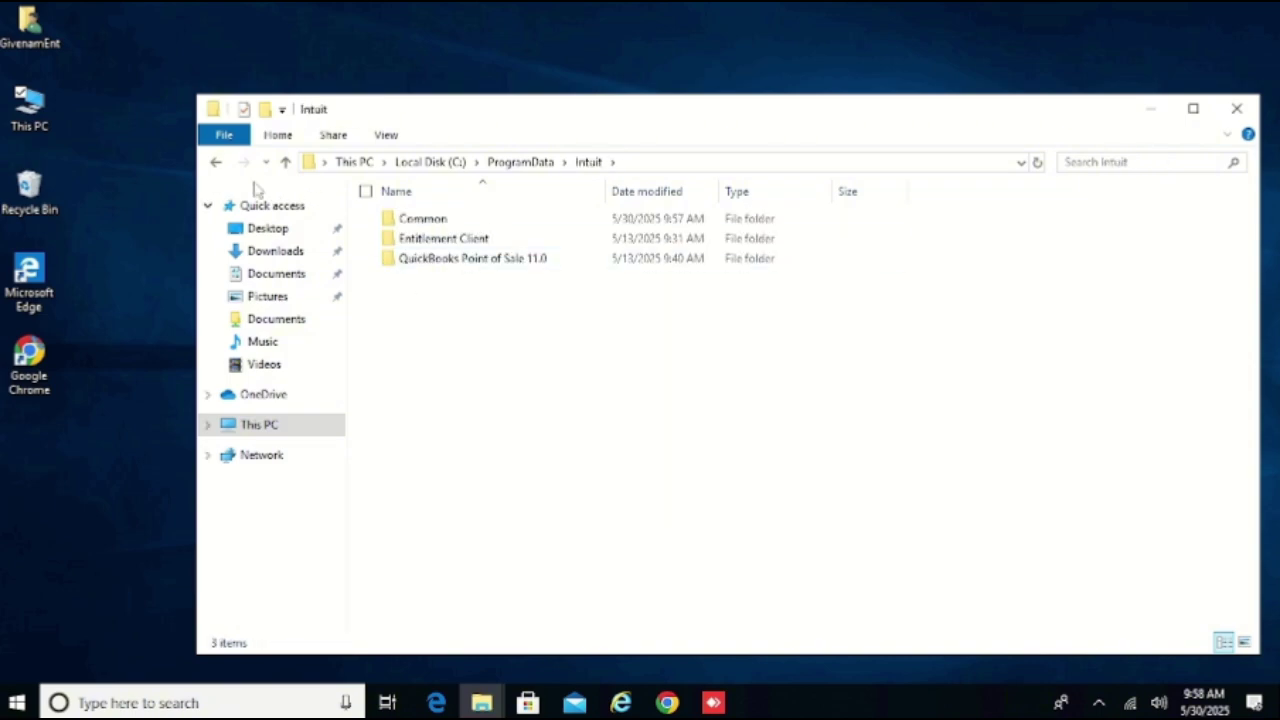
click(216, 162)
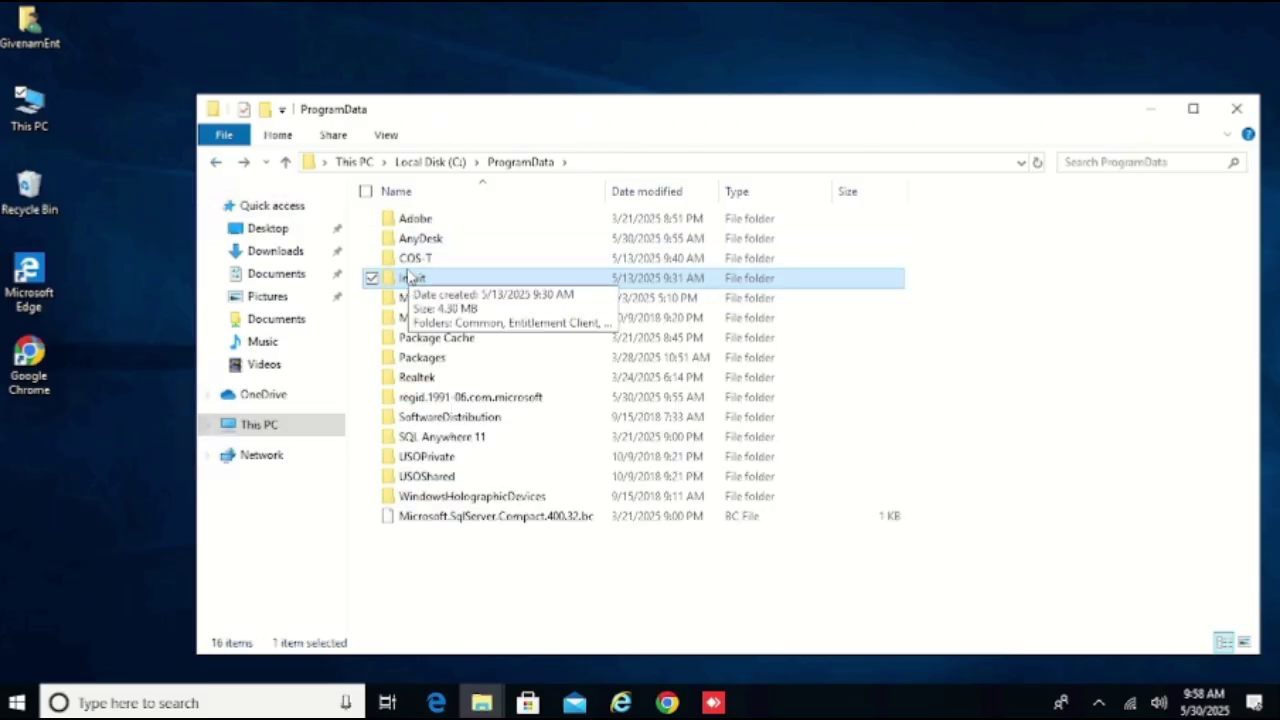
key(Delete)
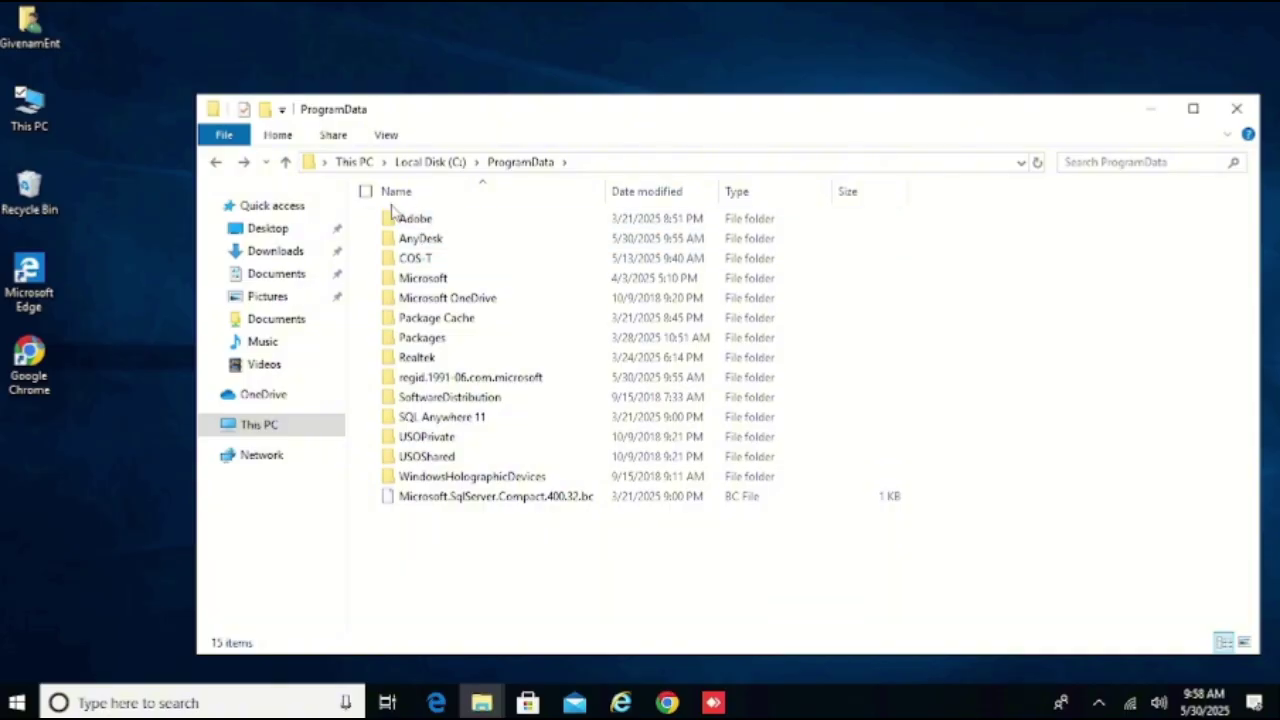
click(216, 163)
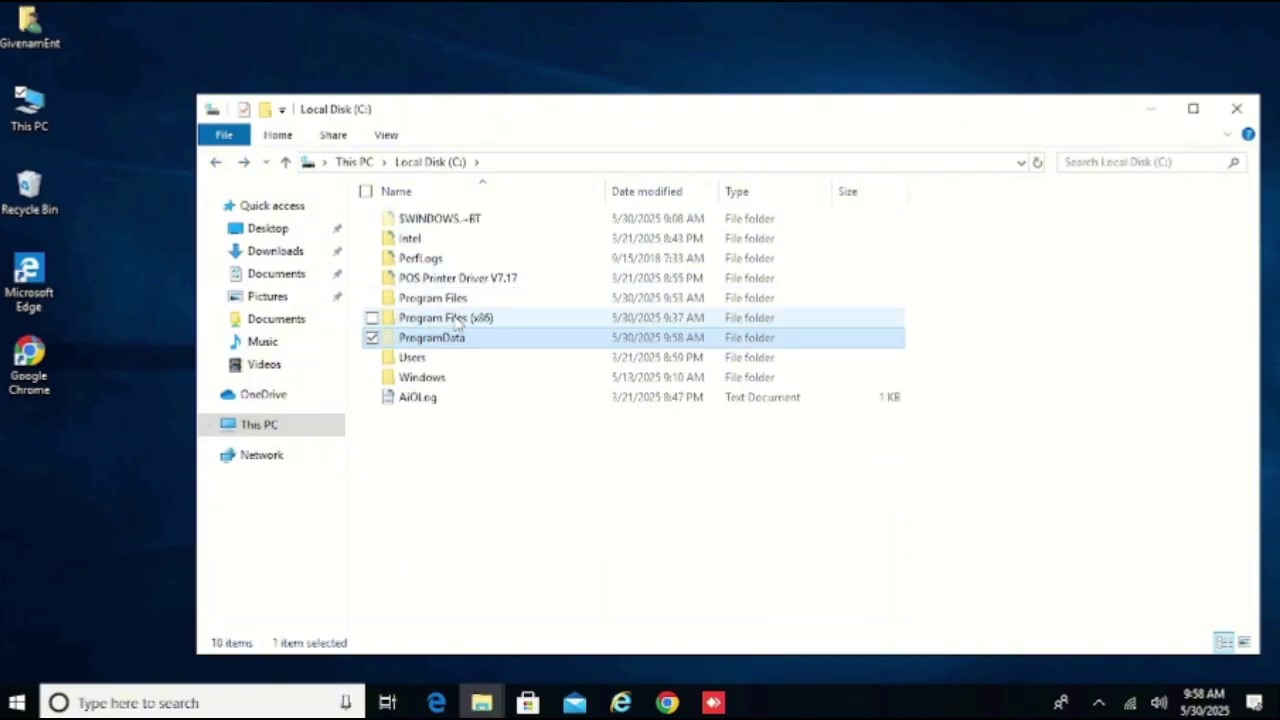
Step: Check the Default profile's AppData\Local\Temp folder, then return to C:\Users
double_click(413, 360)
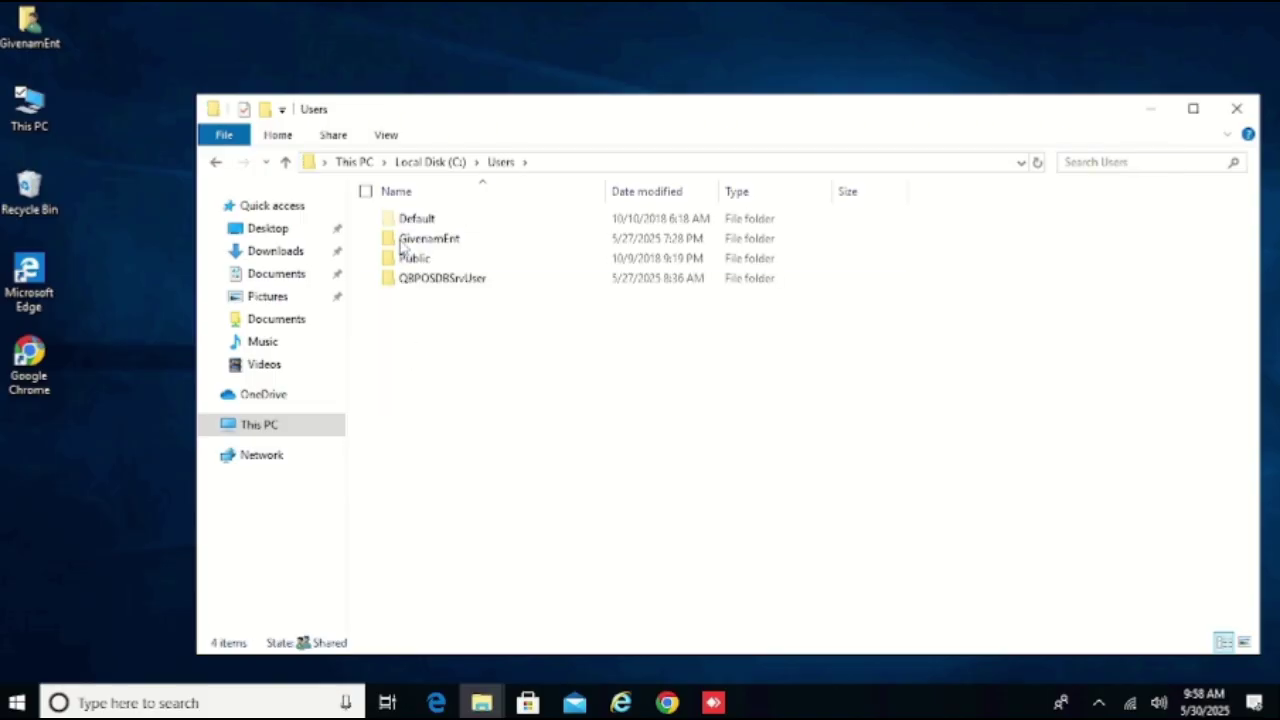
double_click(406, 228)
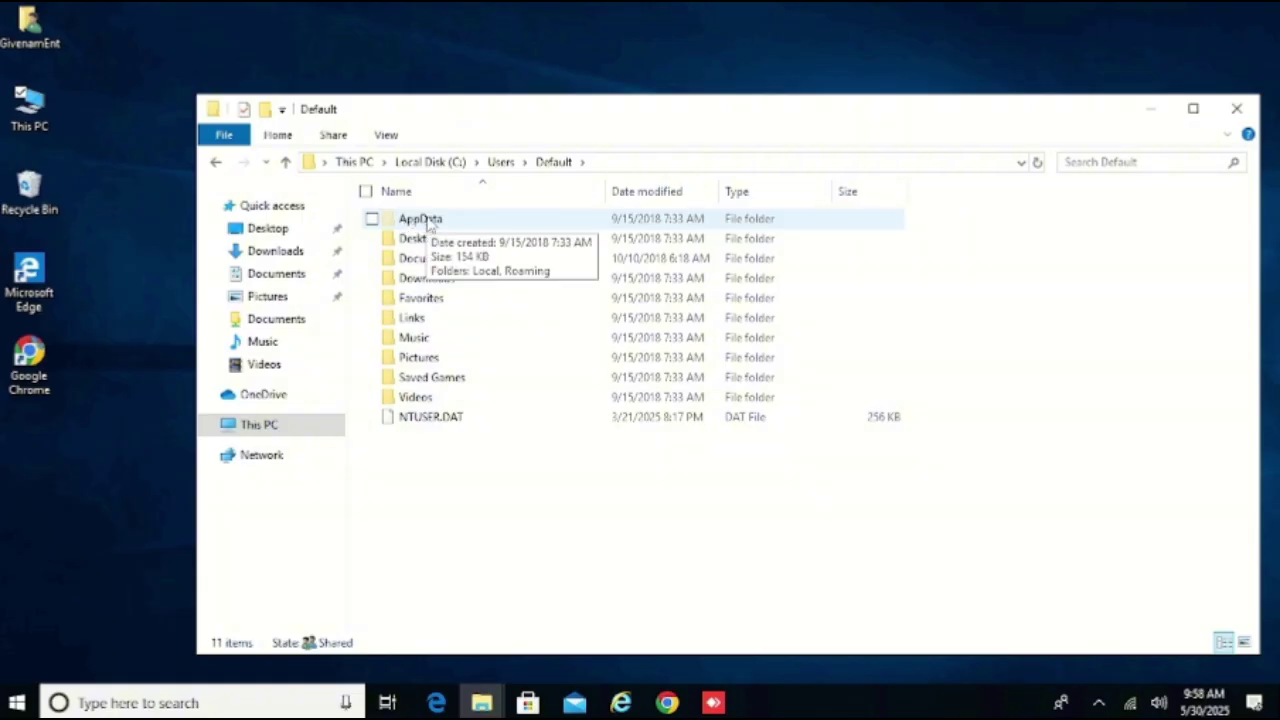
double_click(420, 219)
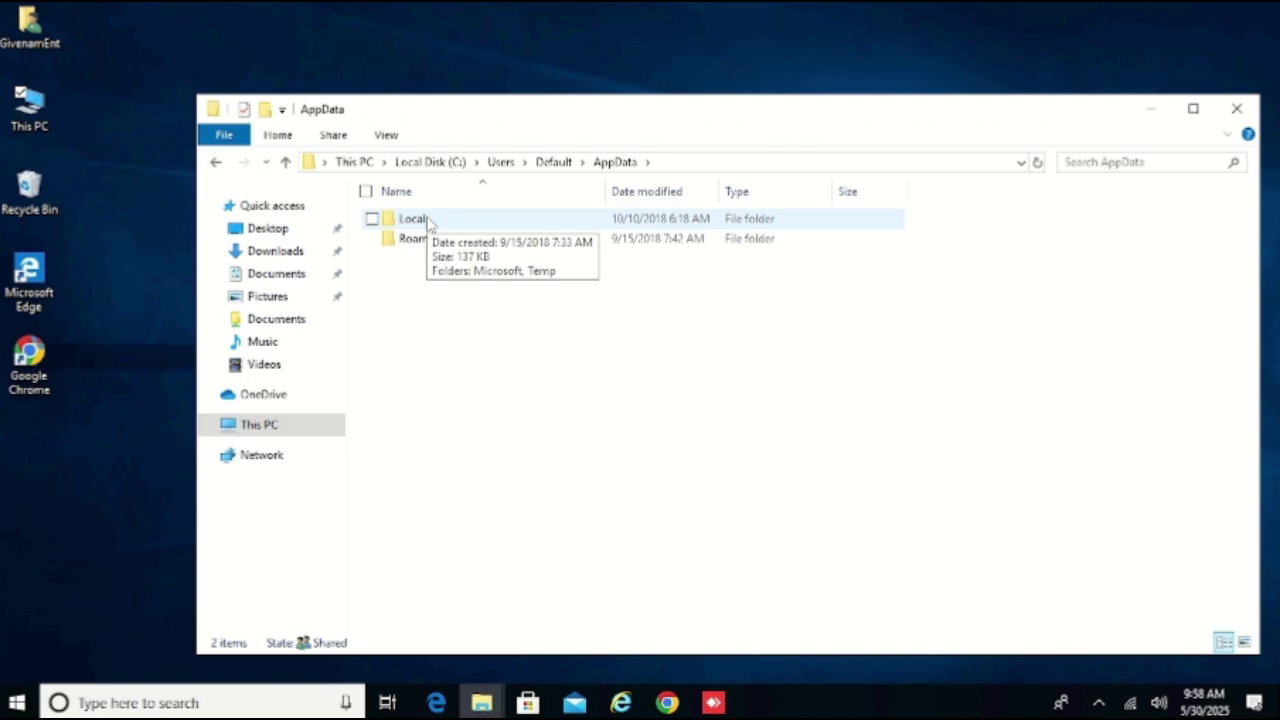
double_click(428, 222)
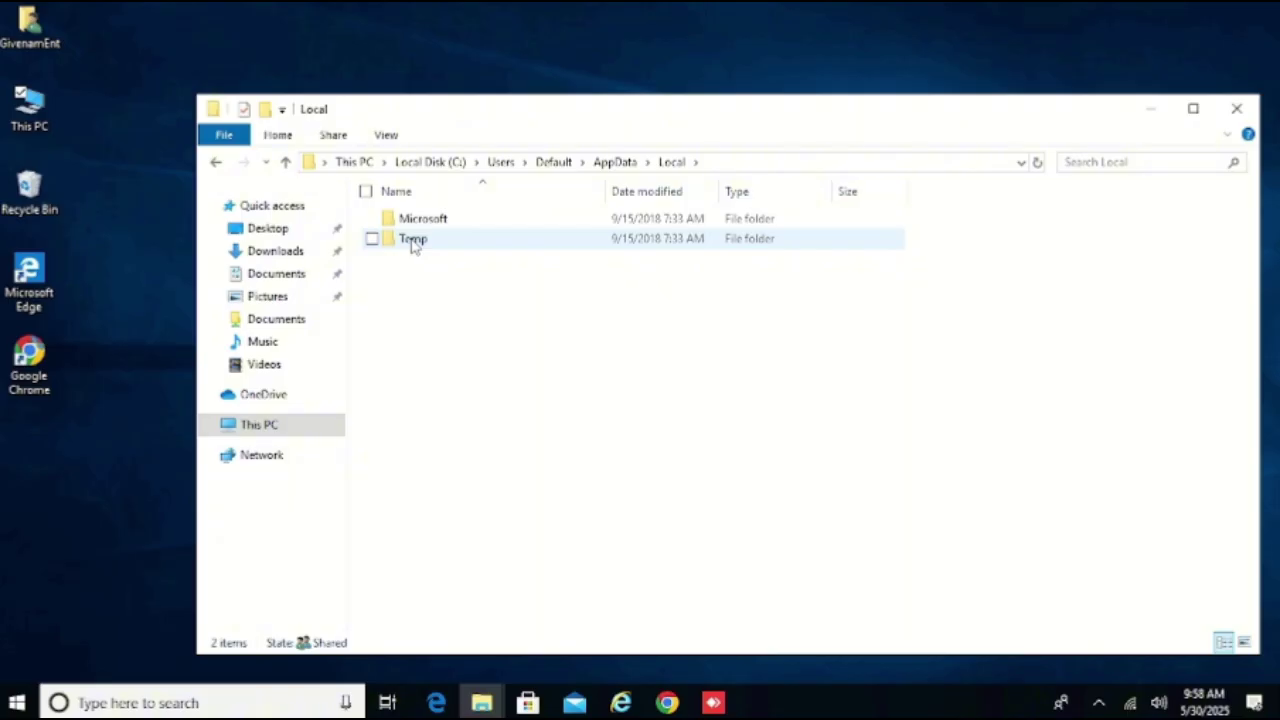
double_click(413, 240)
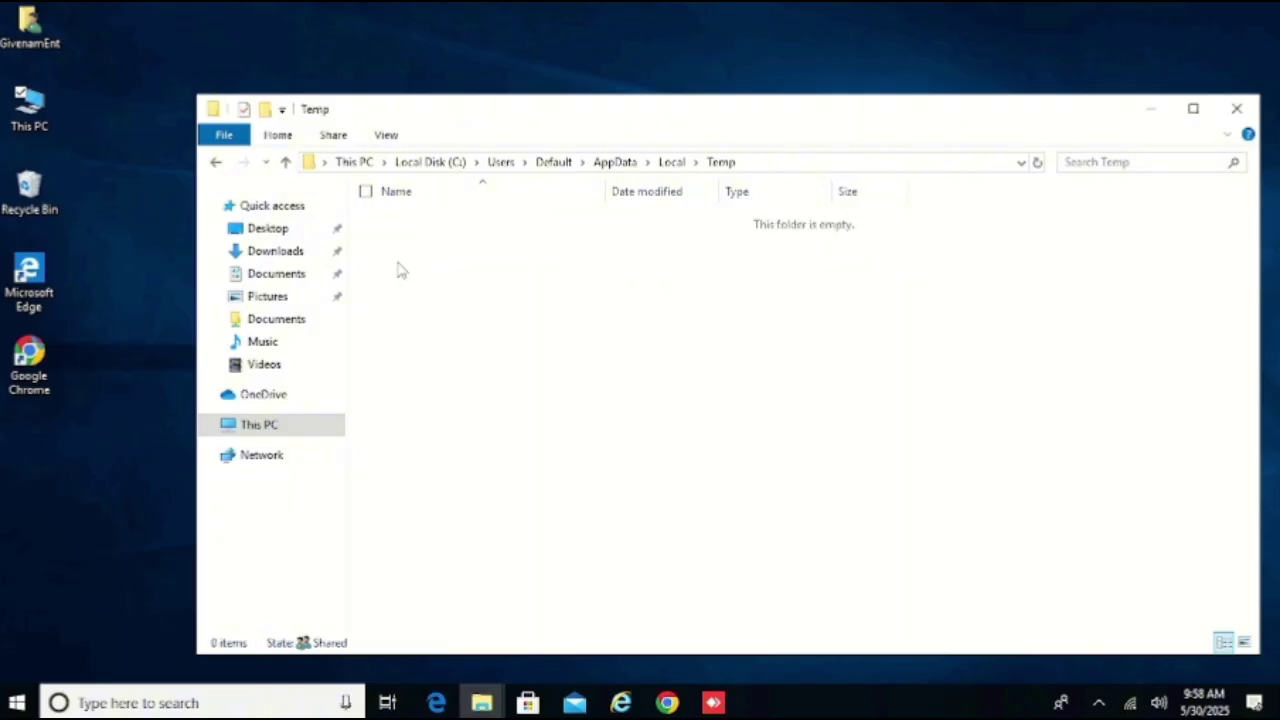
click(218, 164)
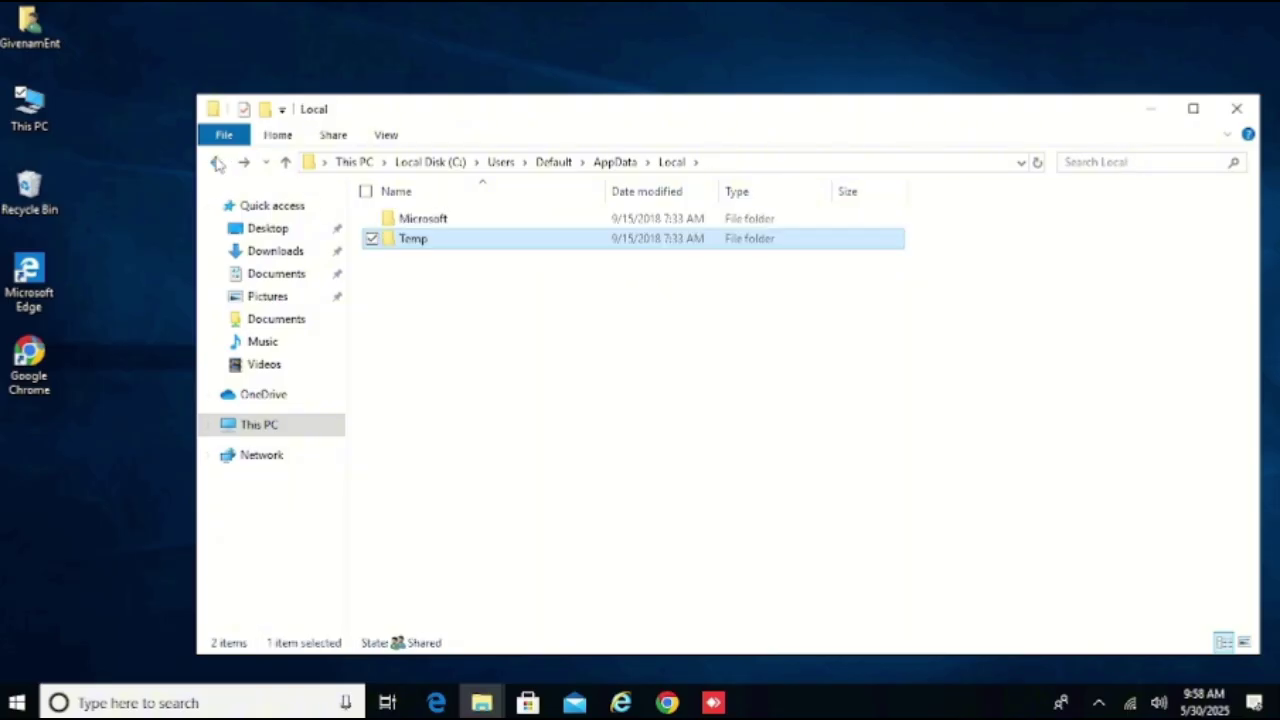
click(218, 164)
click(218, 164)
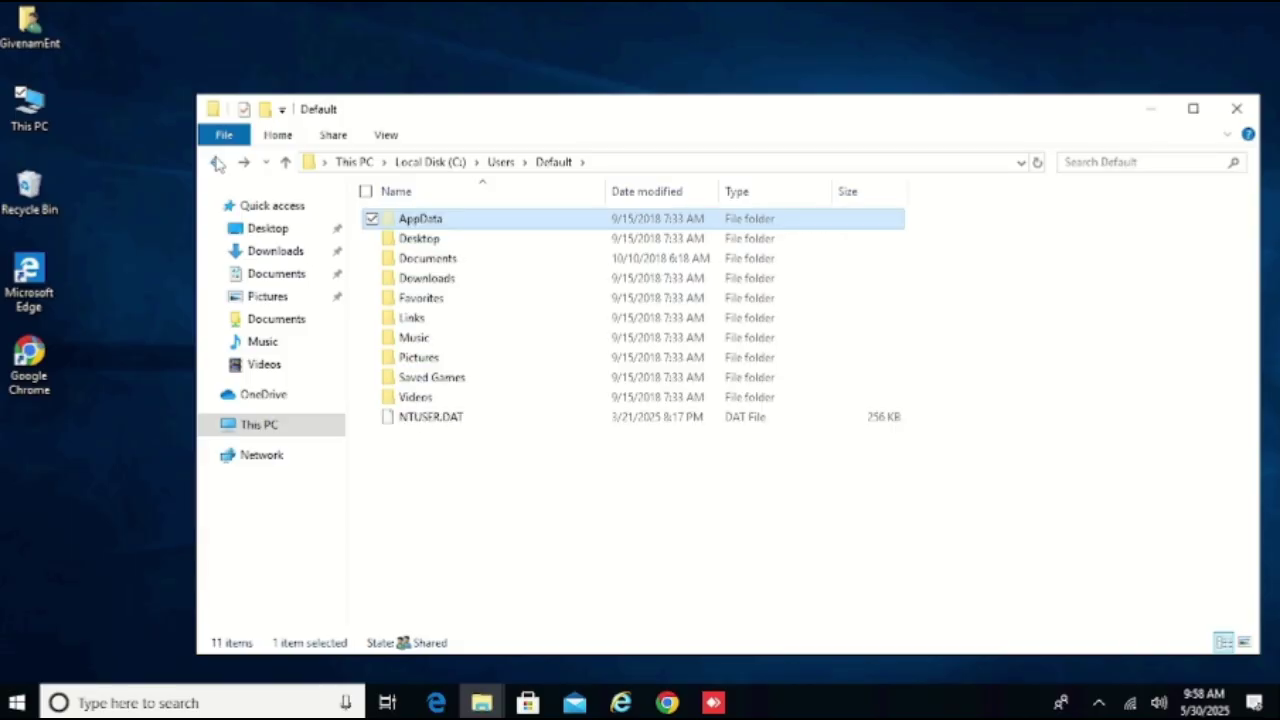
click(218, 164)
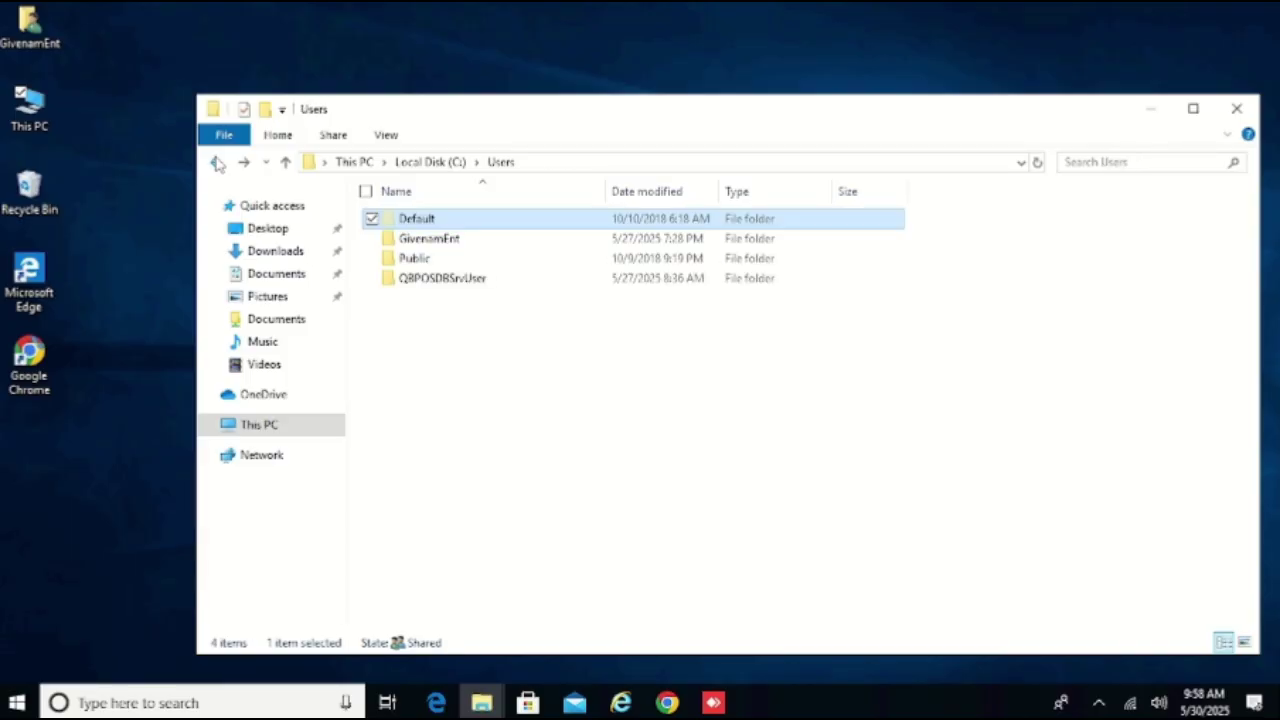
Step: Look inside Public Documents, which still holds an Intuit folder, then go back to Users
double_click(415, 262)
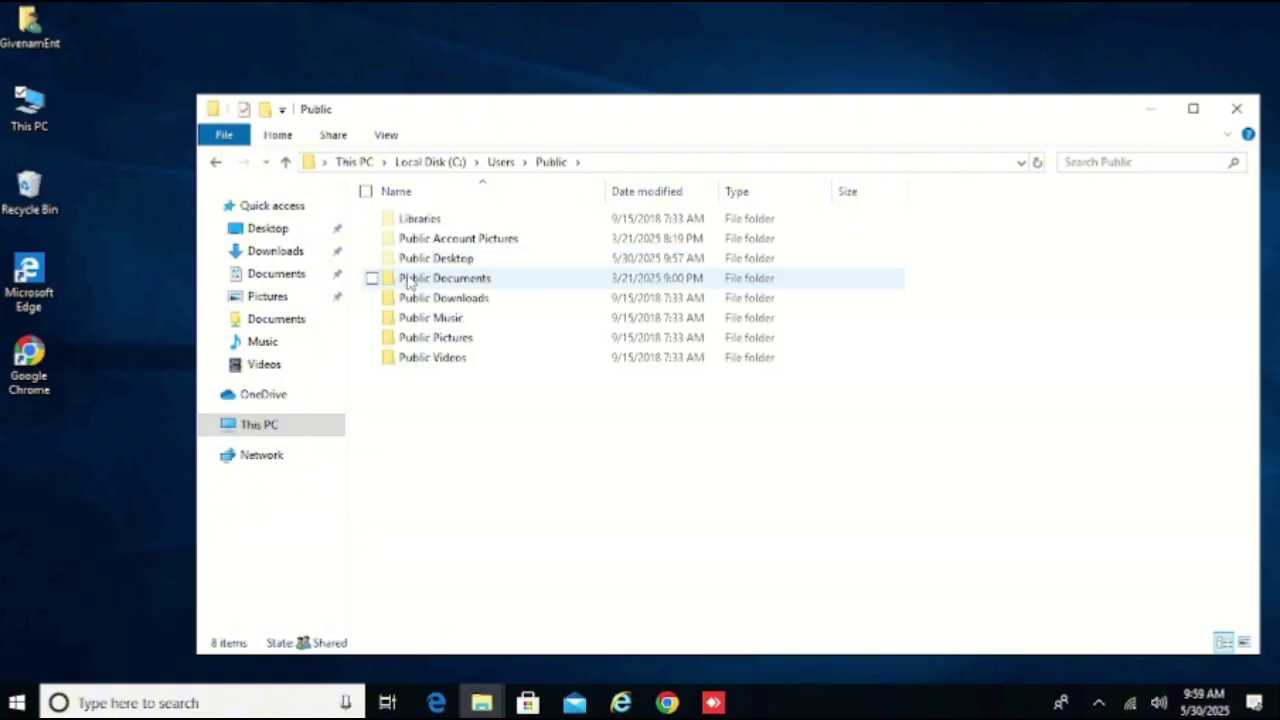
double_click(451, 282)
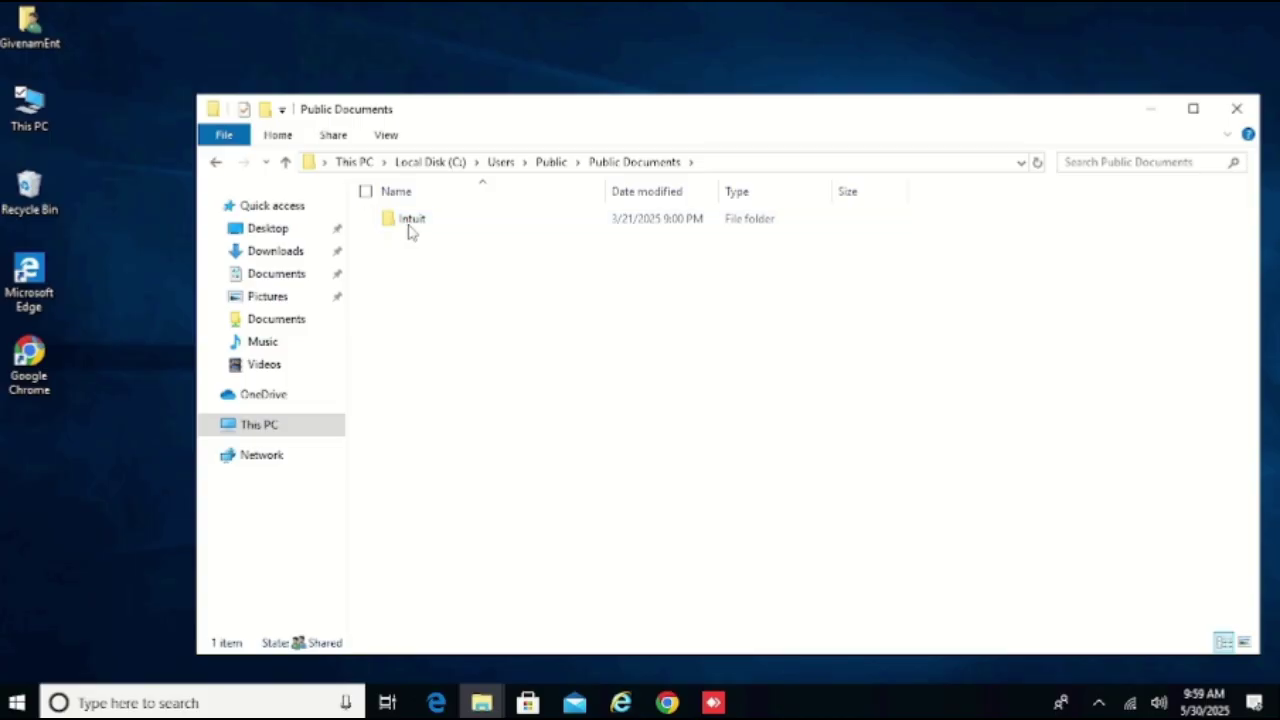
click(216, 163)
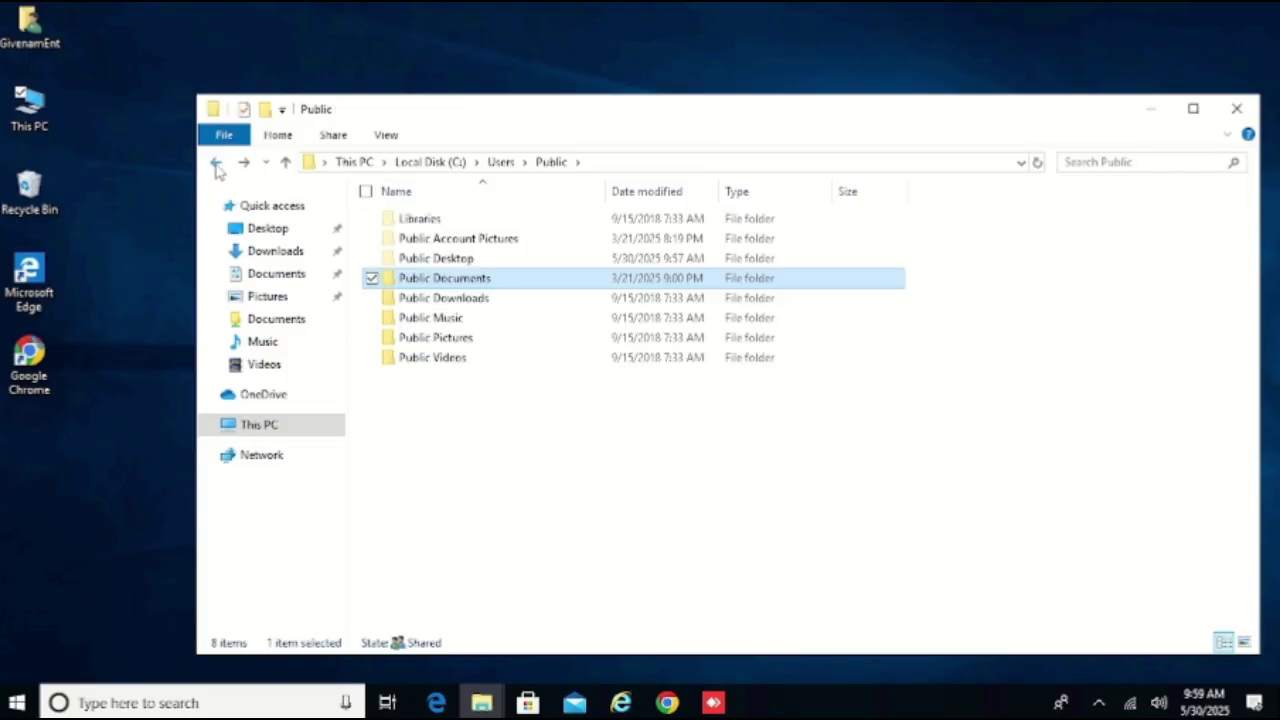
click(216, 163)
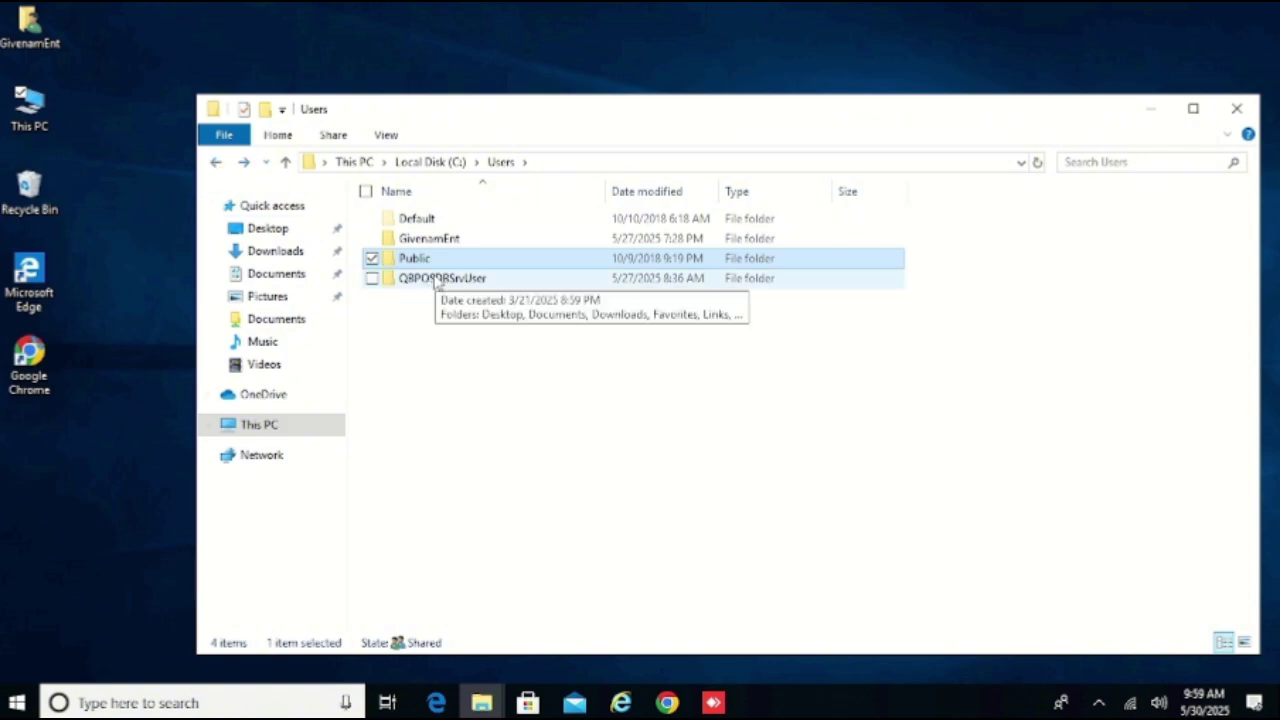
Step: Check QBPOSDBSrvUser's AppData\Local\Temp folder, find it empty, and return to C:\Users
double_click(434, 280)
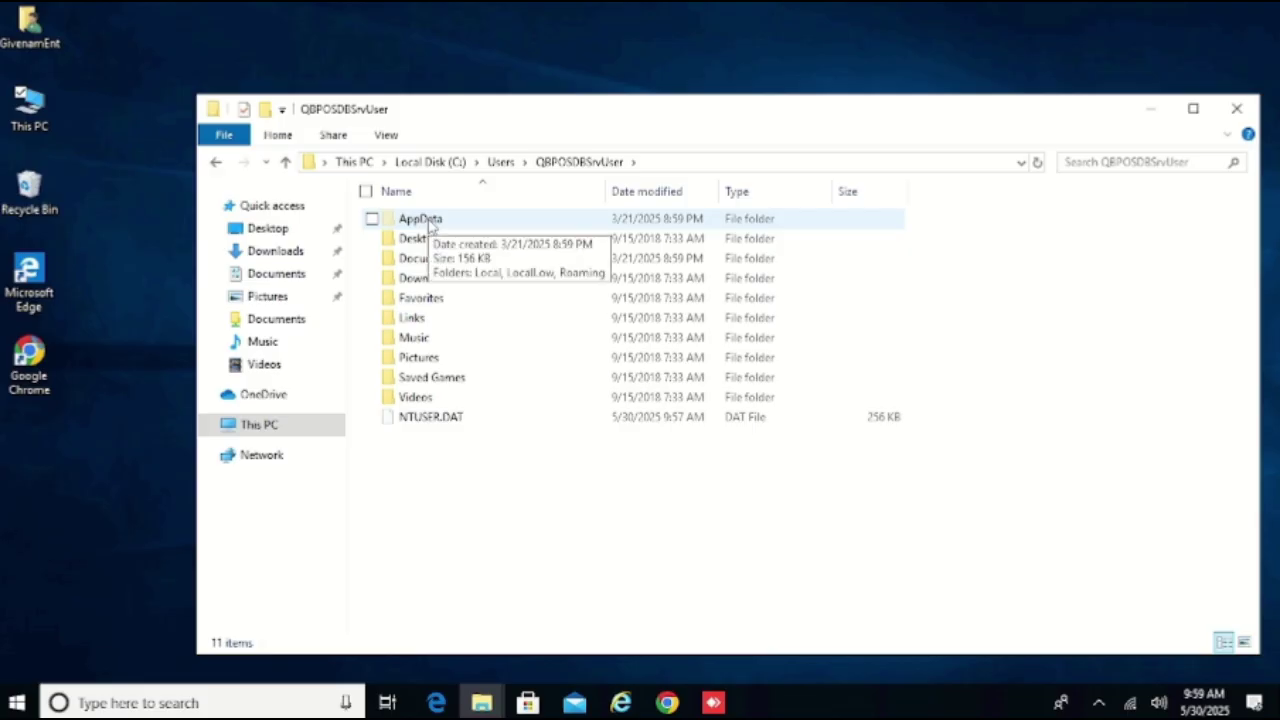
double_click(430, 225)
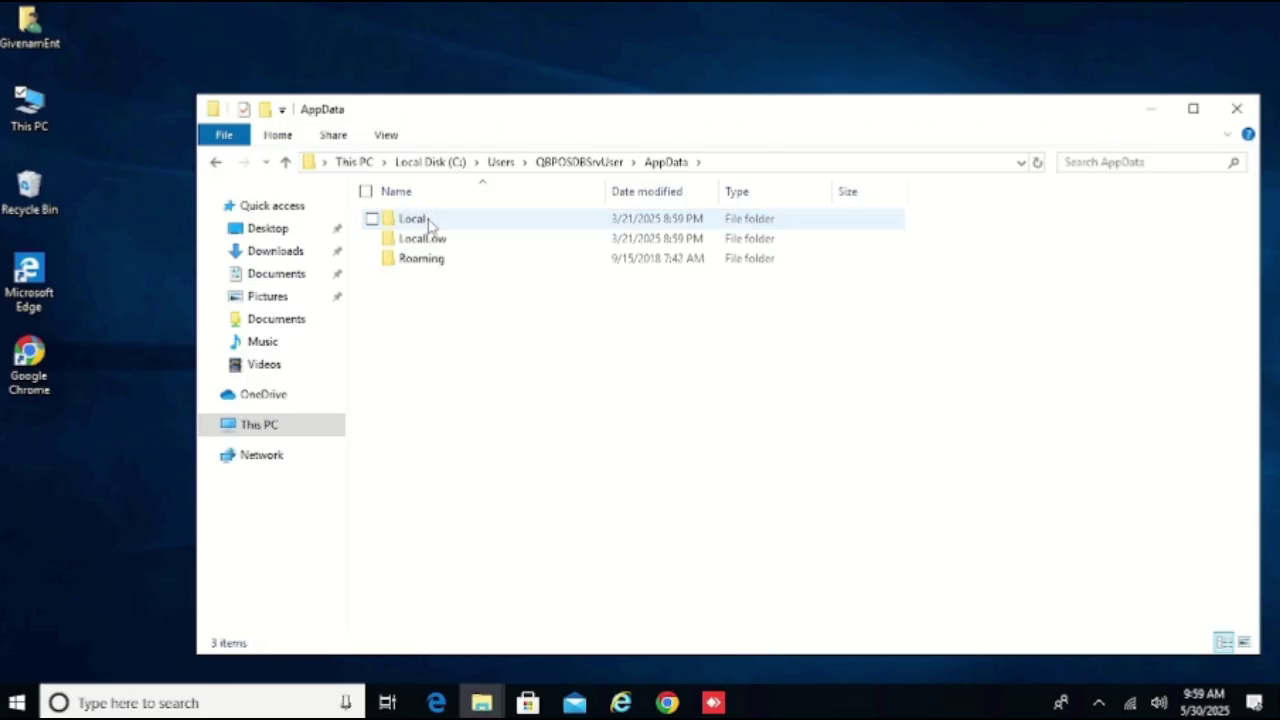
double_click(428, 222)
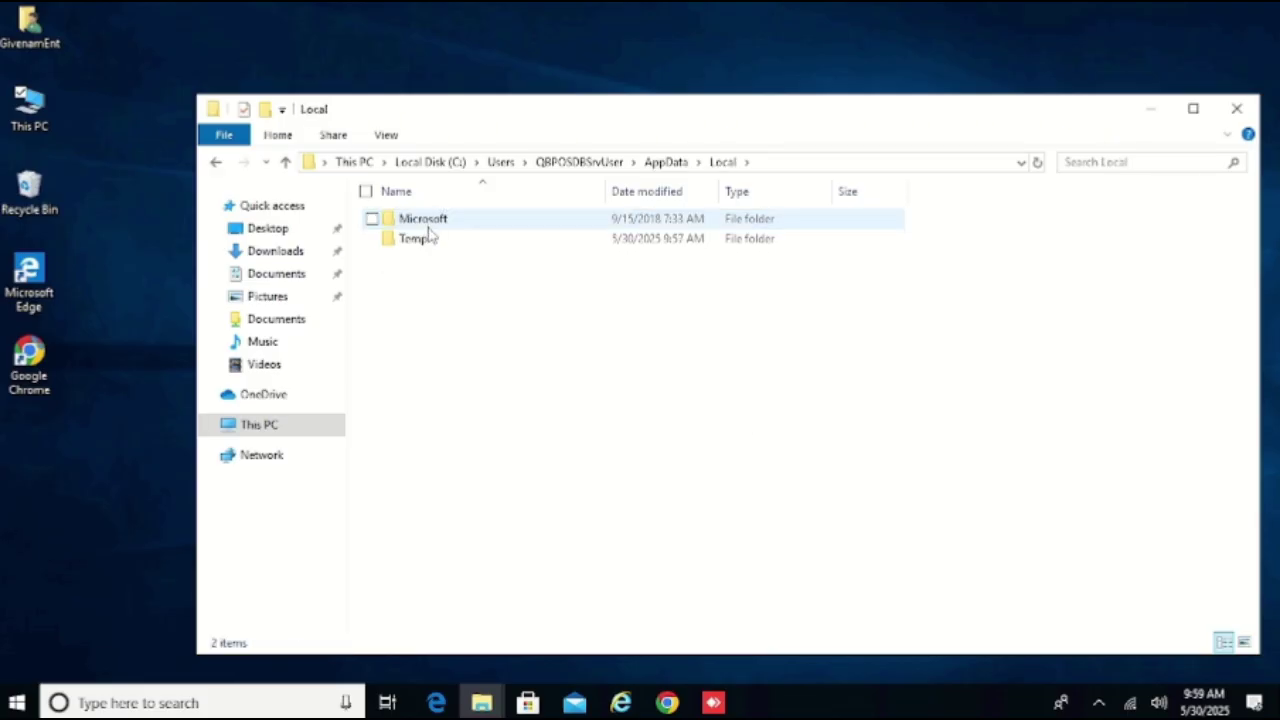
double_click(425, 240)
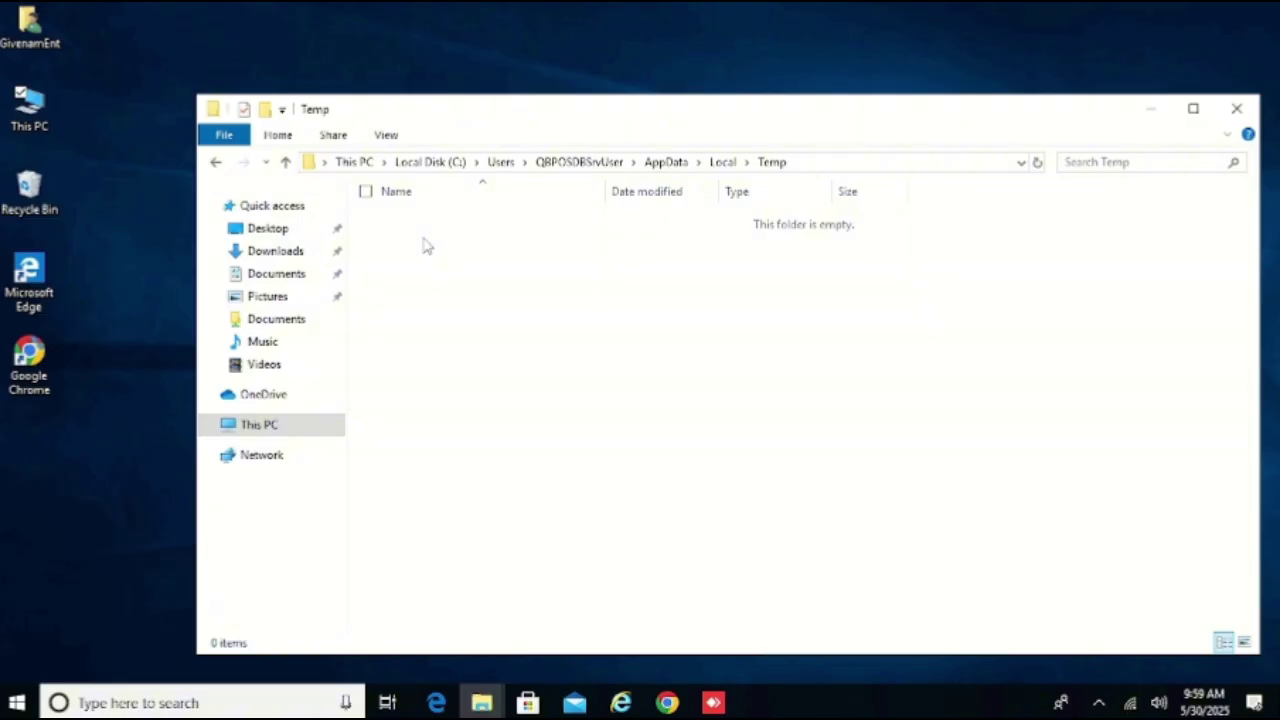
key(BackSpace)
key(BackSpace)
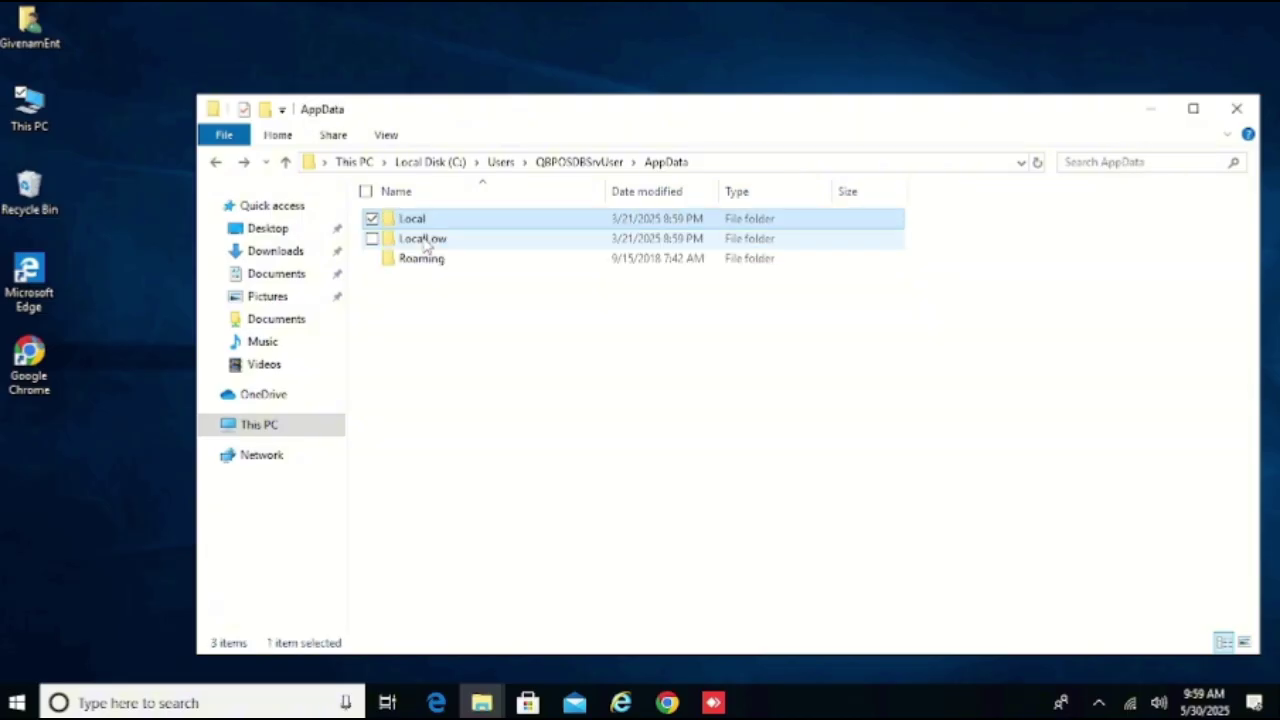
key(BackSpace)
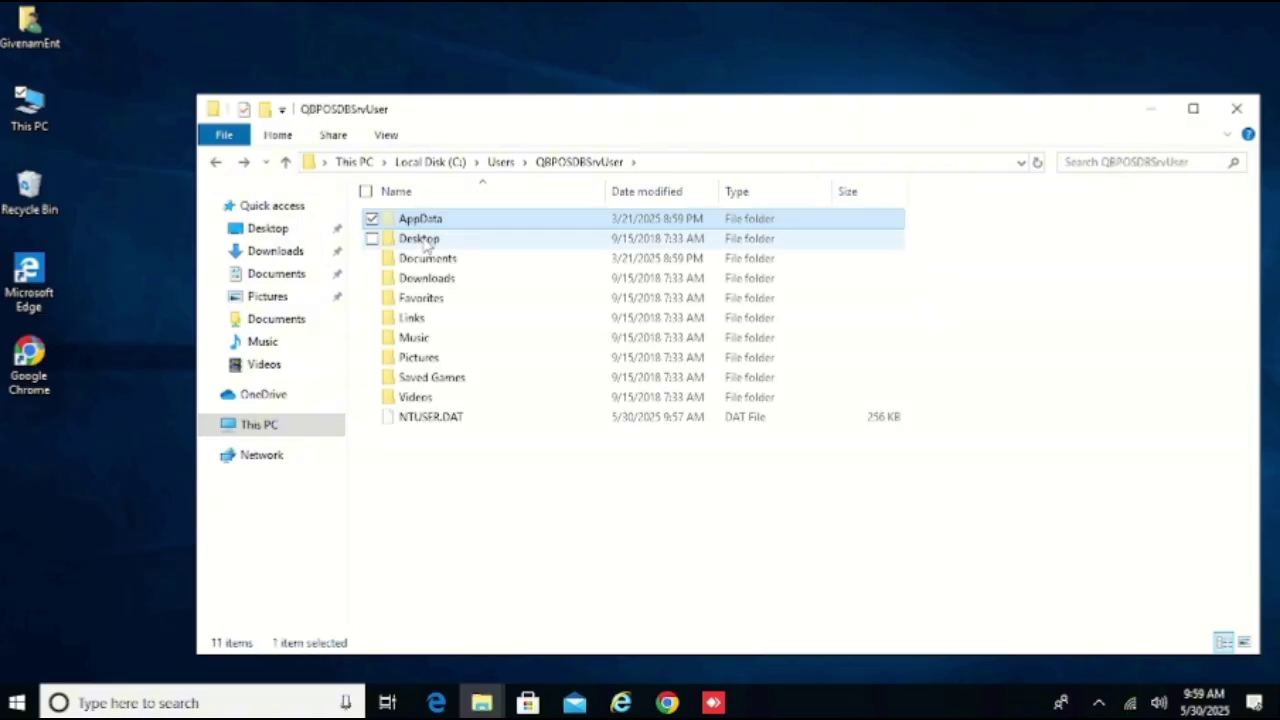
key(BackSpace)
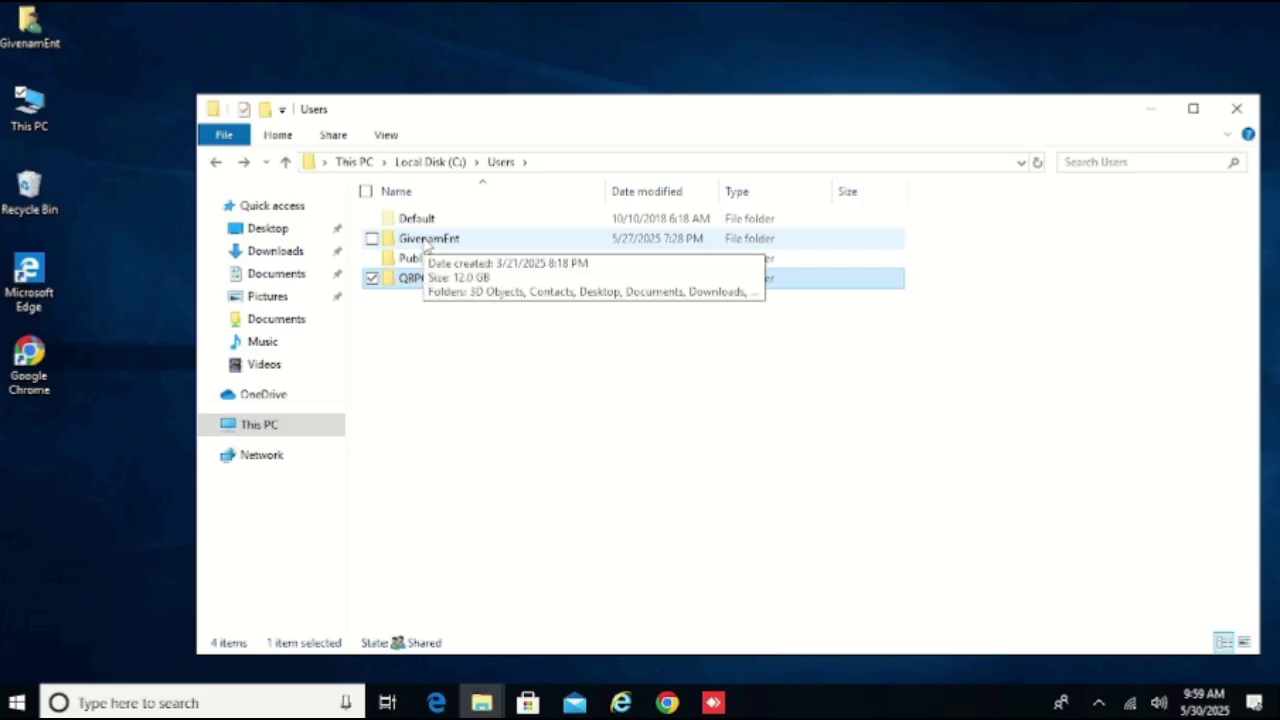
key(BackSpace)
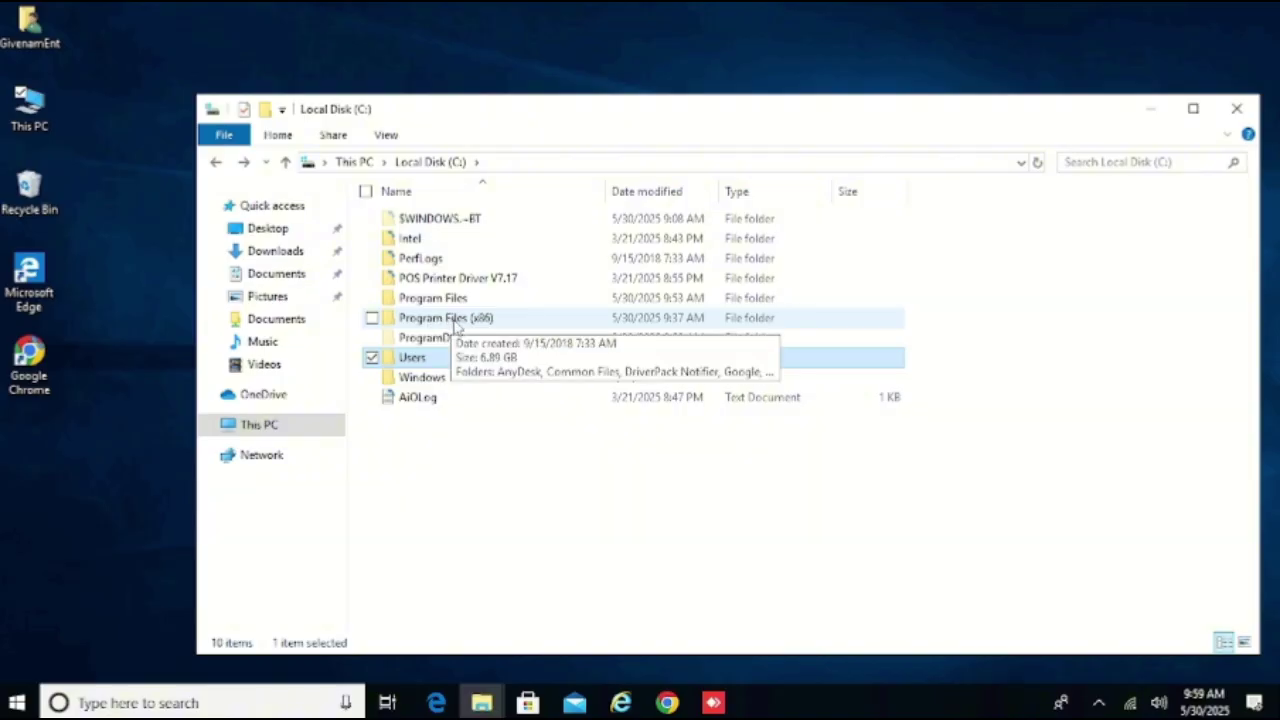
Step: Delete the Intuit folder from C:\Program Files (x86) and return to the C: root
double_click(455, 320)
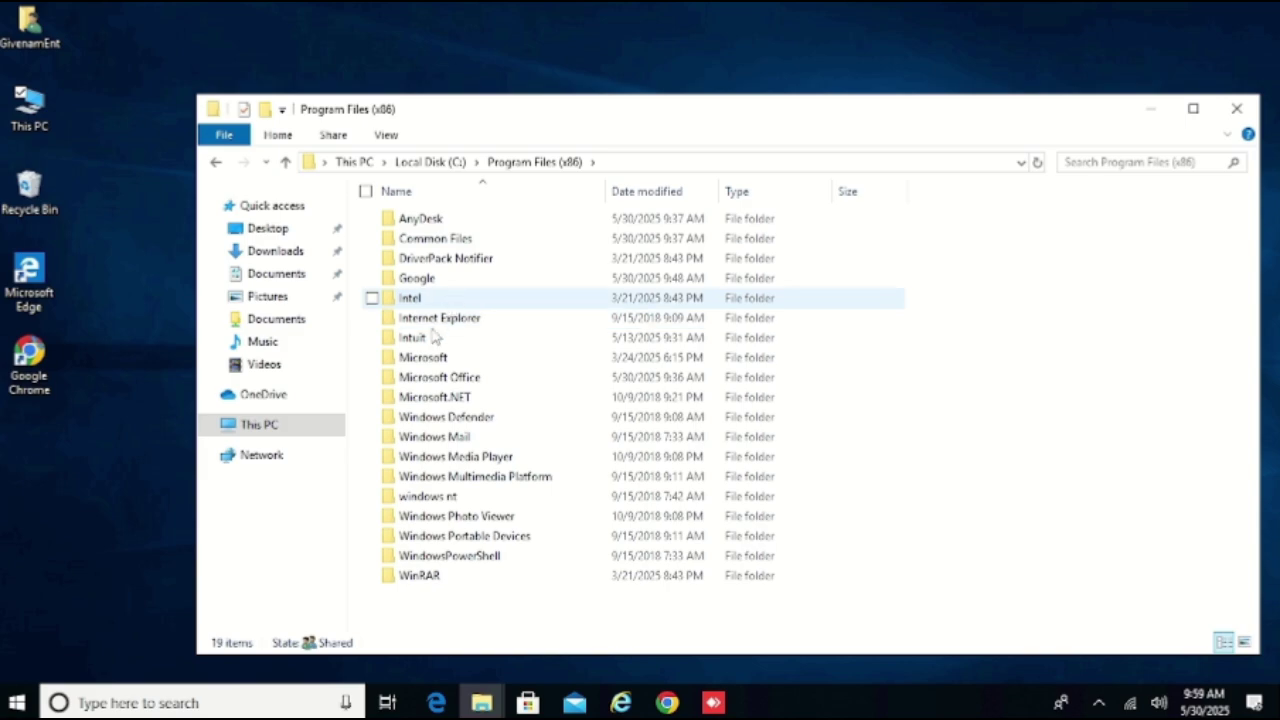
click(425, 340)
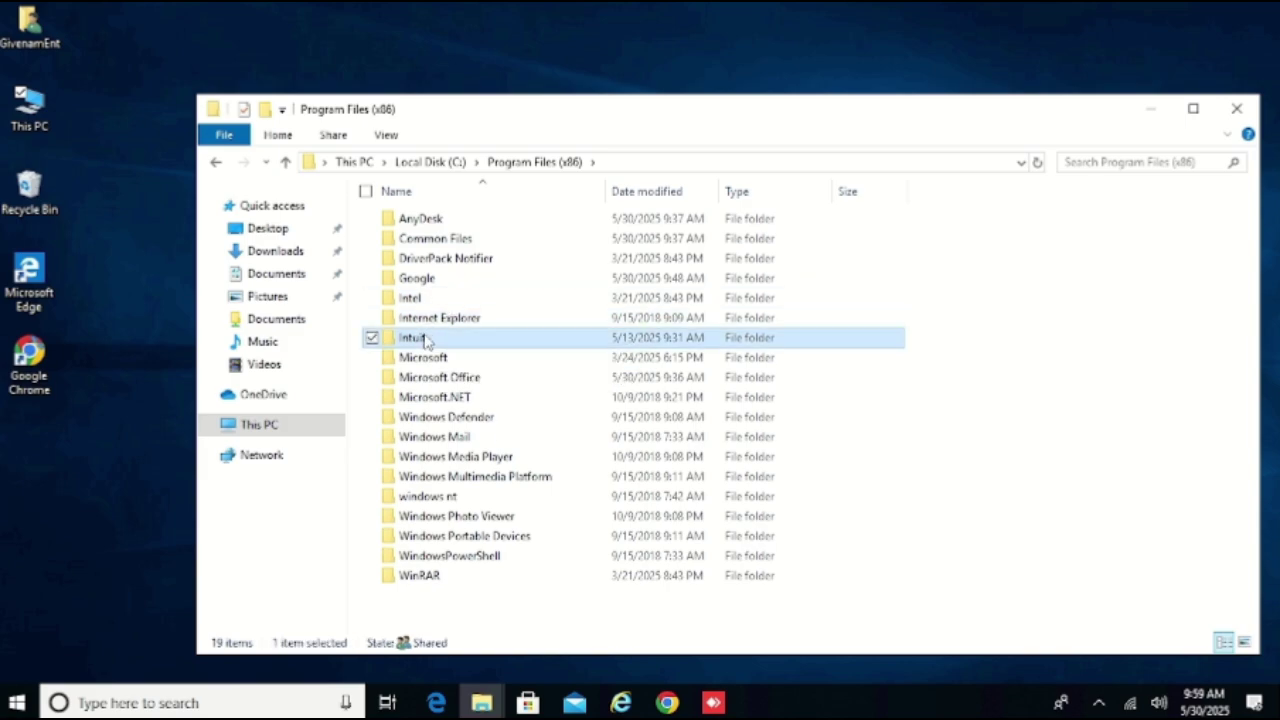
key(Delete)
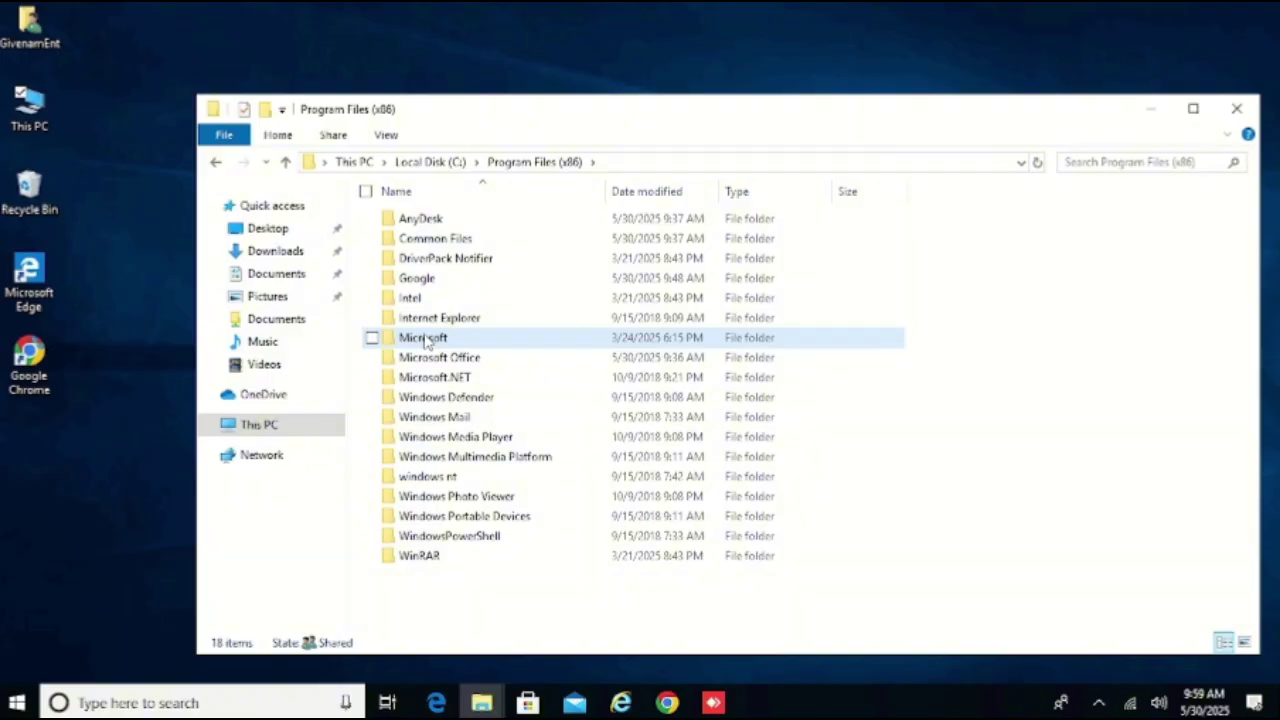
key(BackSpace)
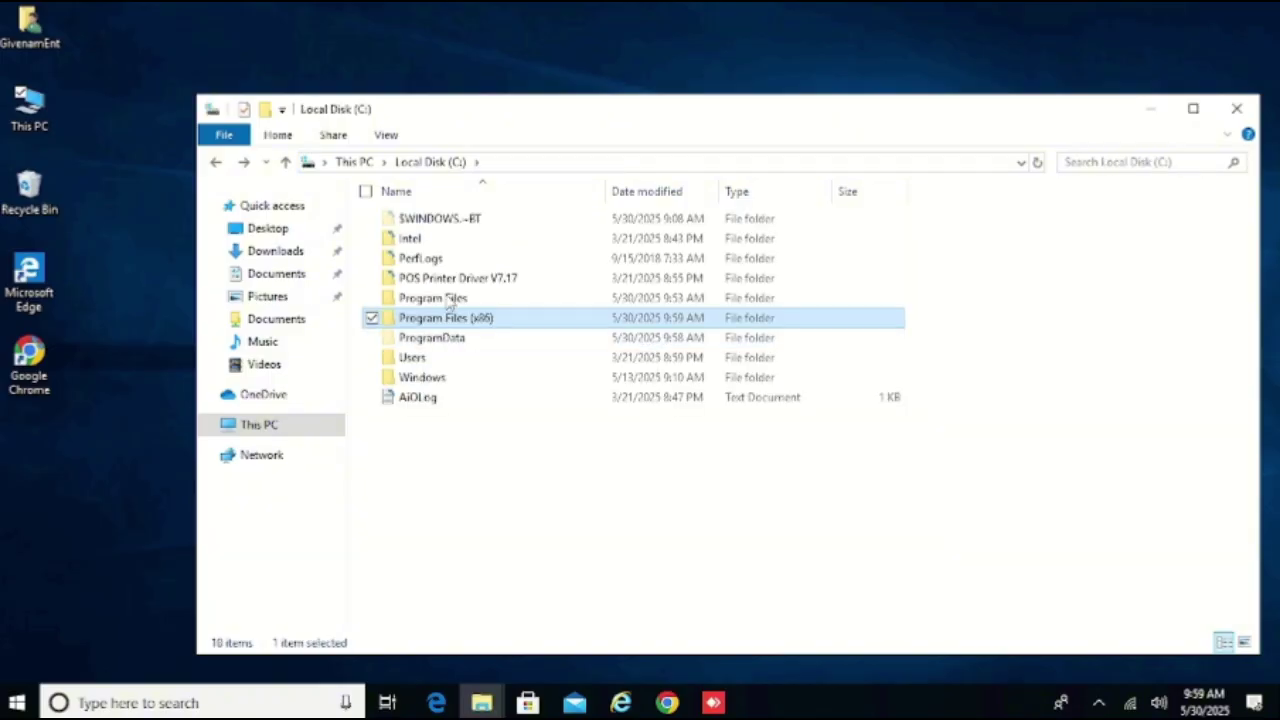
click(449, 302)
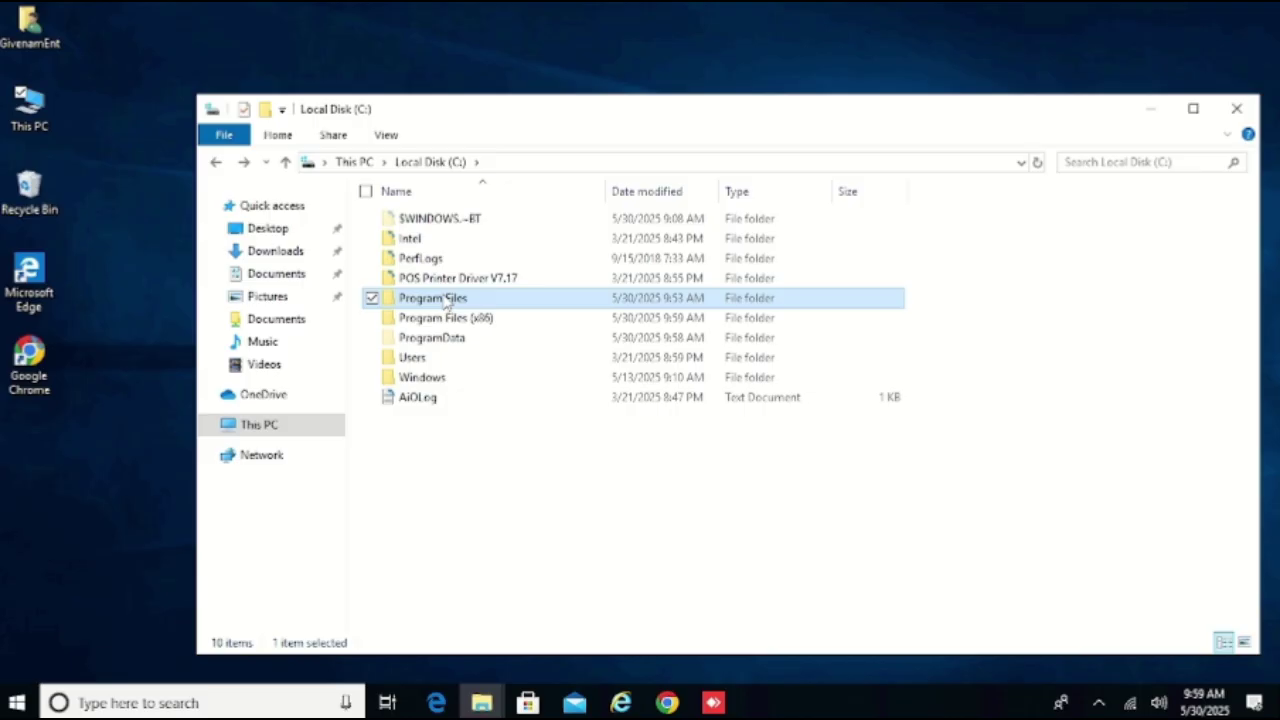
double_click(446, 301)
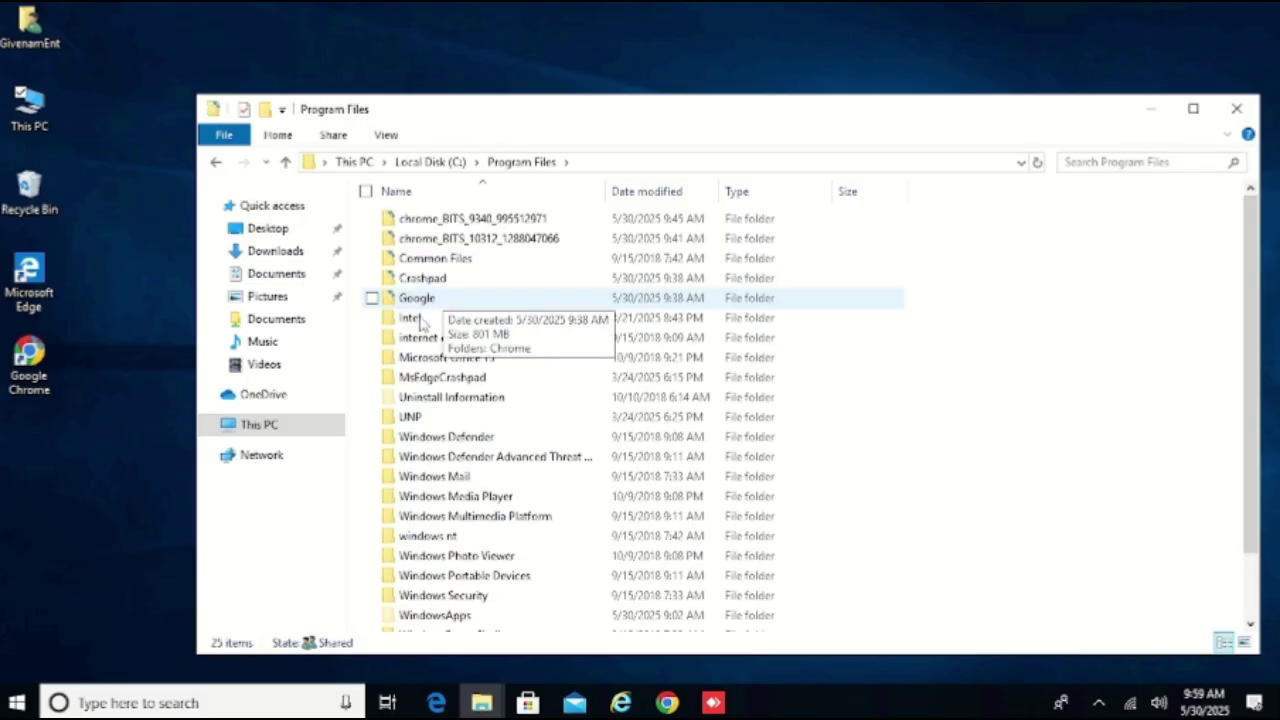
click(411, 243)
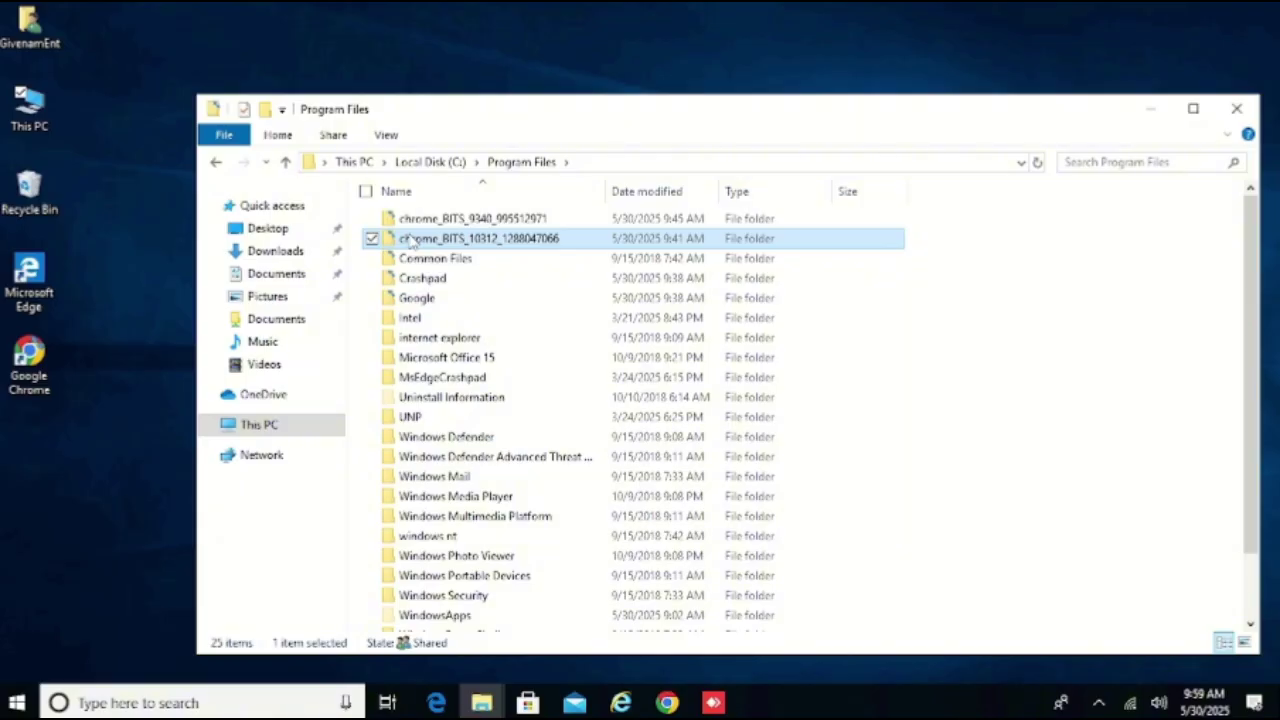
key(i)
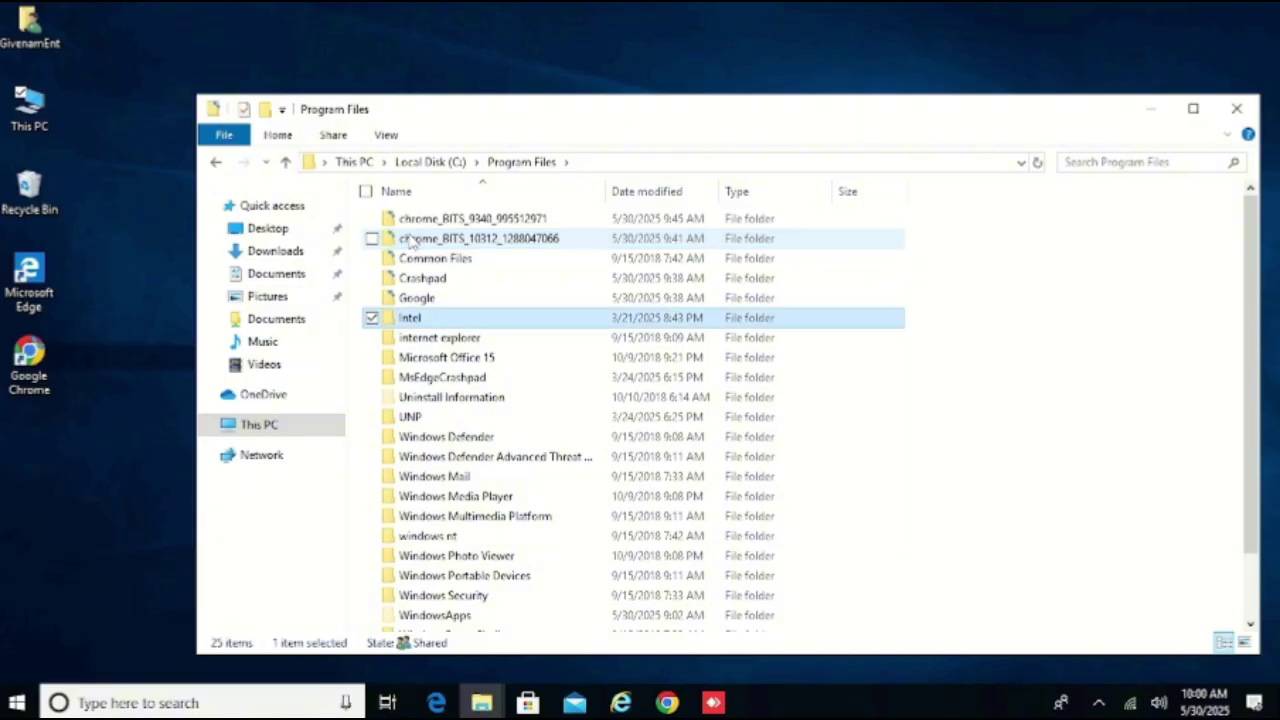
scroll(445, 300, down, 2)
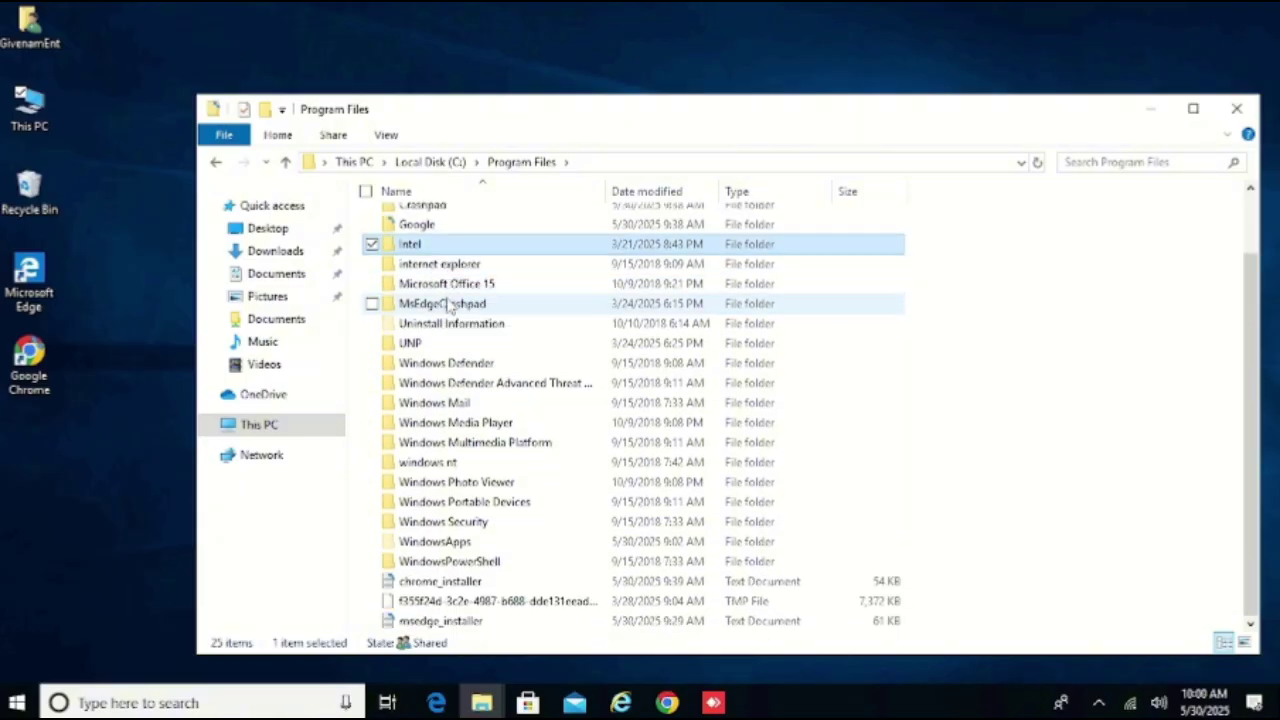
key(i)
key(i)
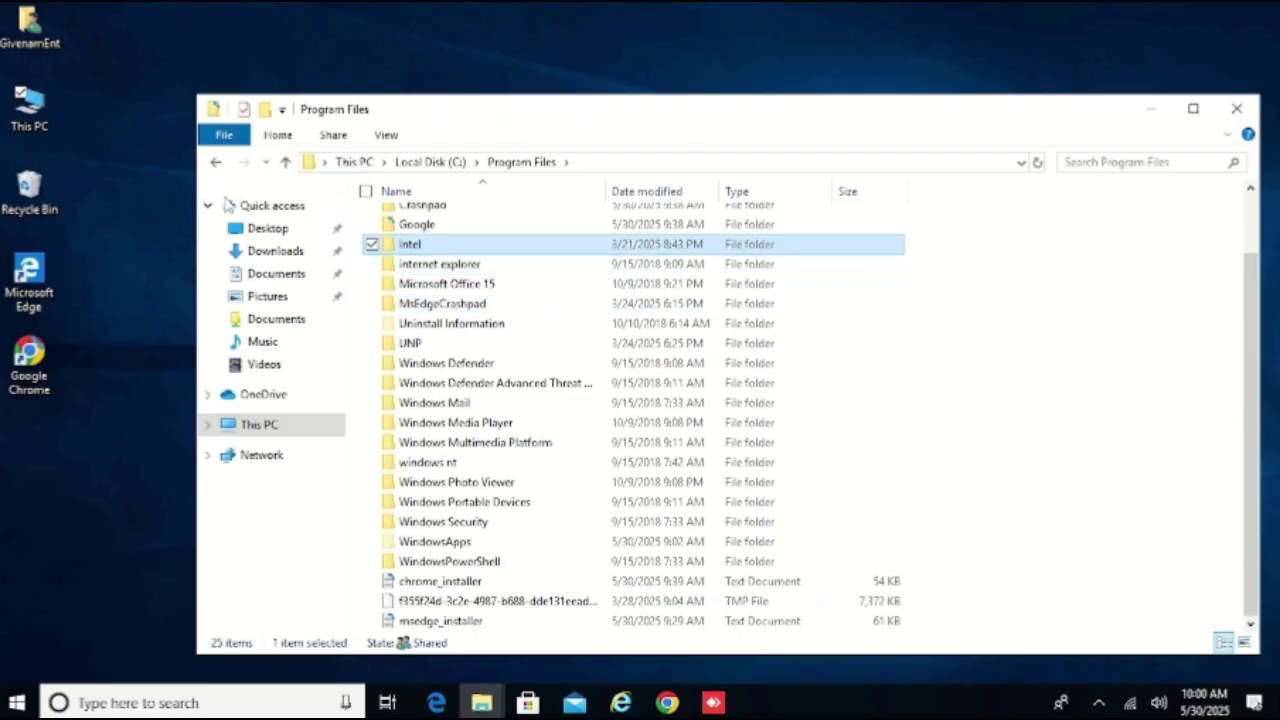
click(216, 163)
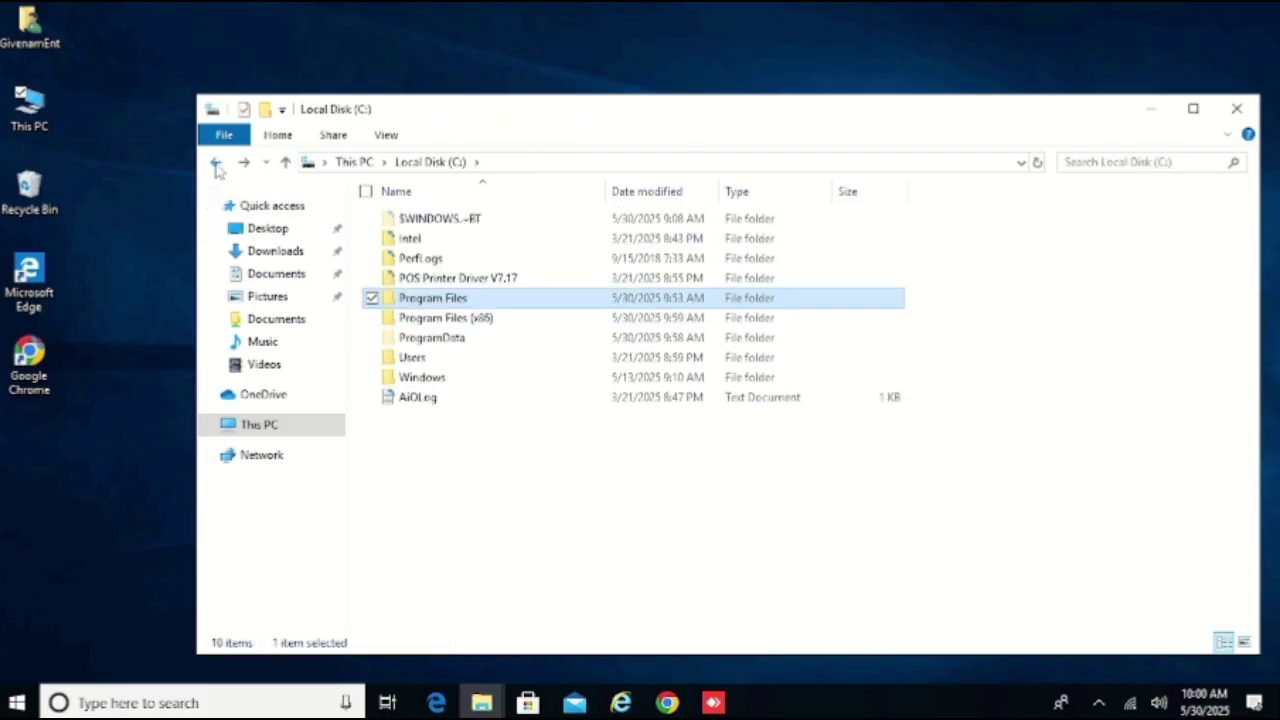
Step: Open C:\Windows, jump down the list to Temp, inspect its 252 items, and go back
double_click(422, 379)
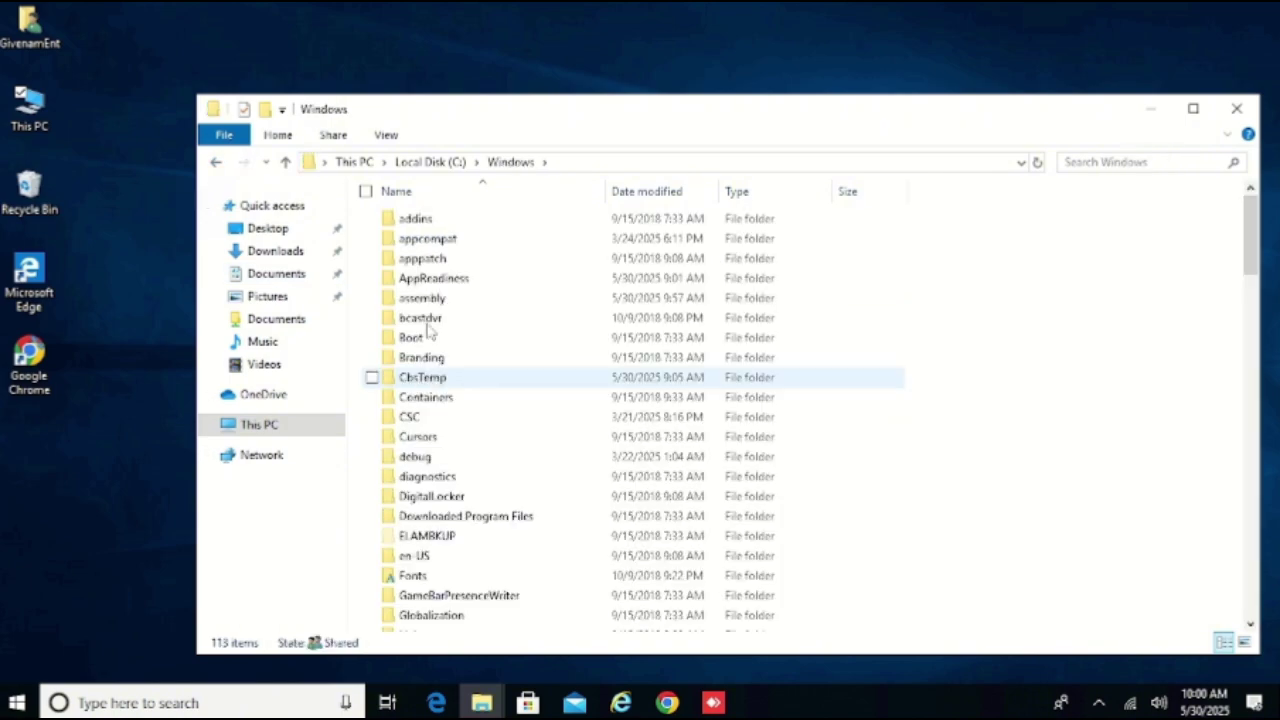
click(413, 227)
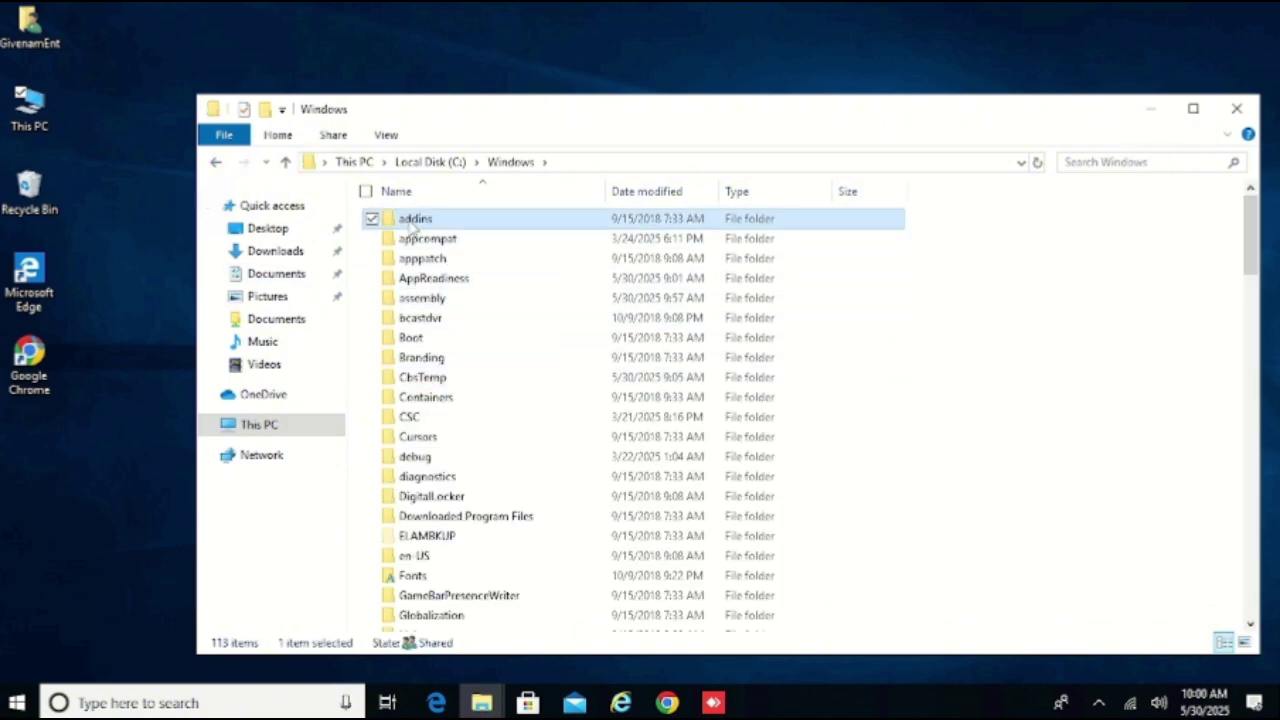
key(i)
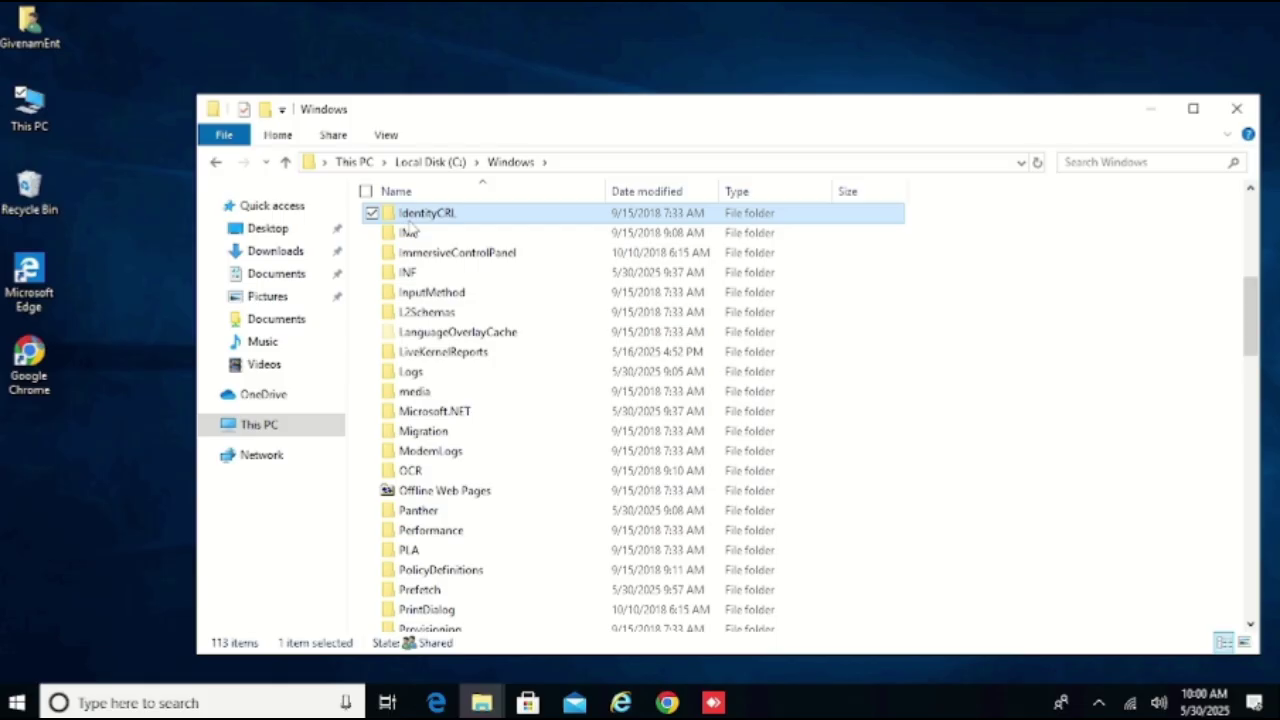
key(i)
key(i)
key(i)
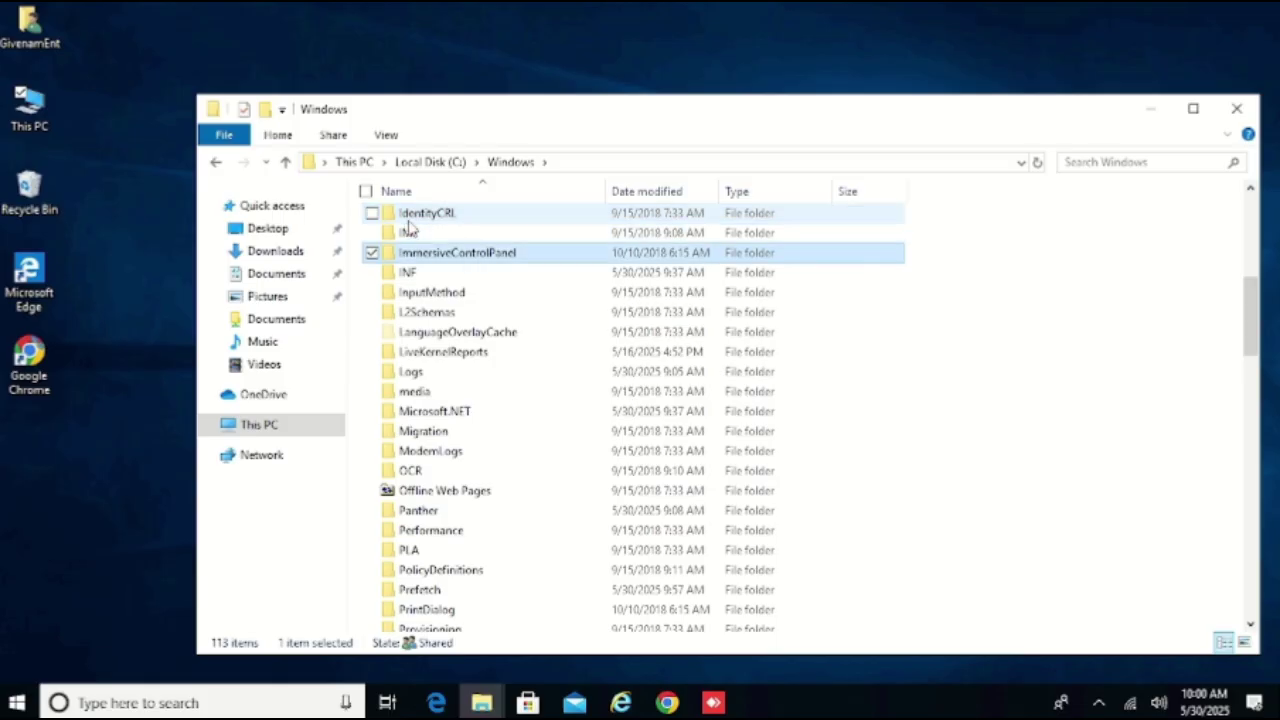
key(i)
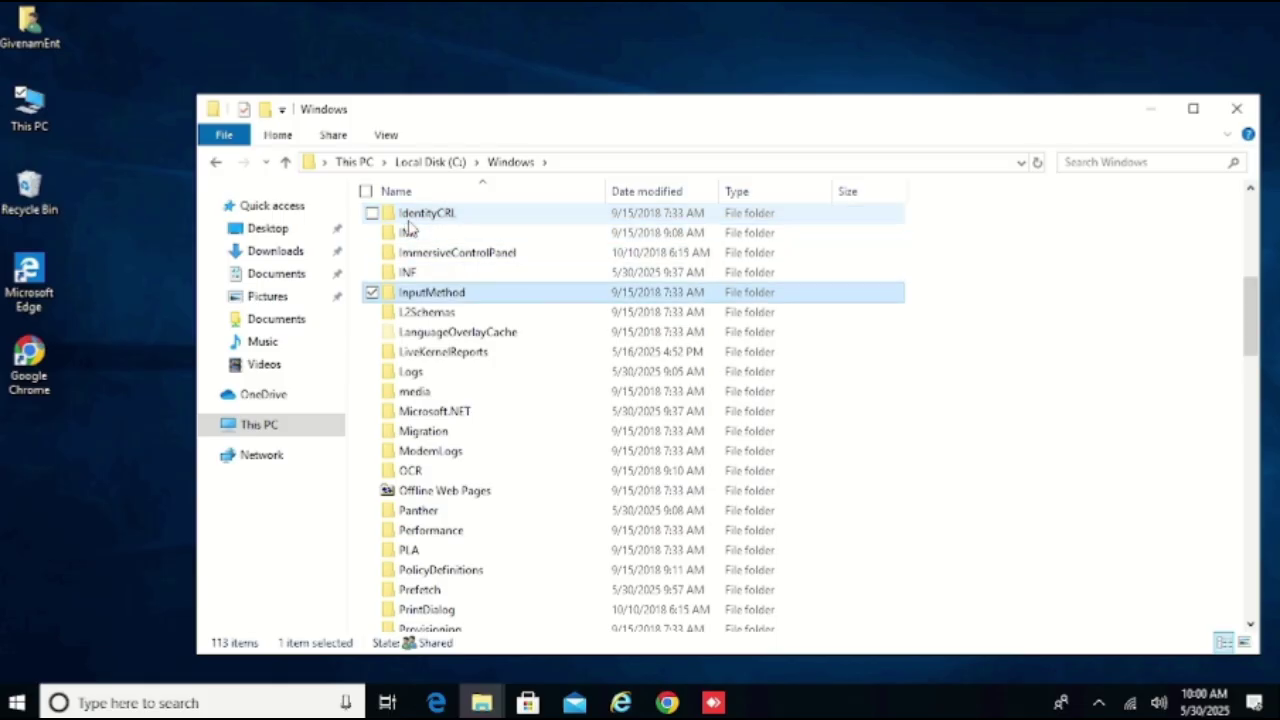
key(i)
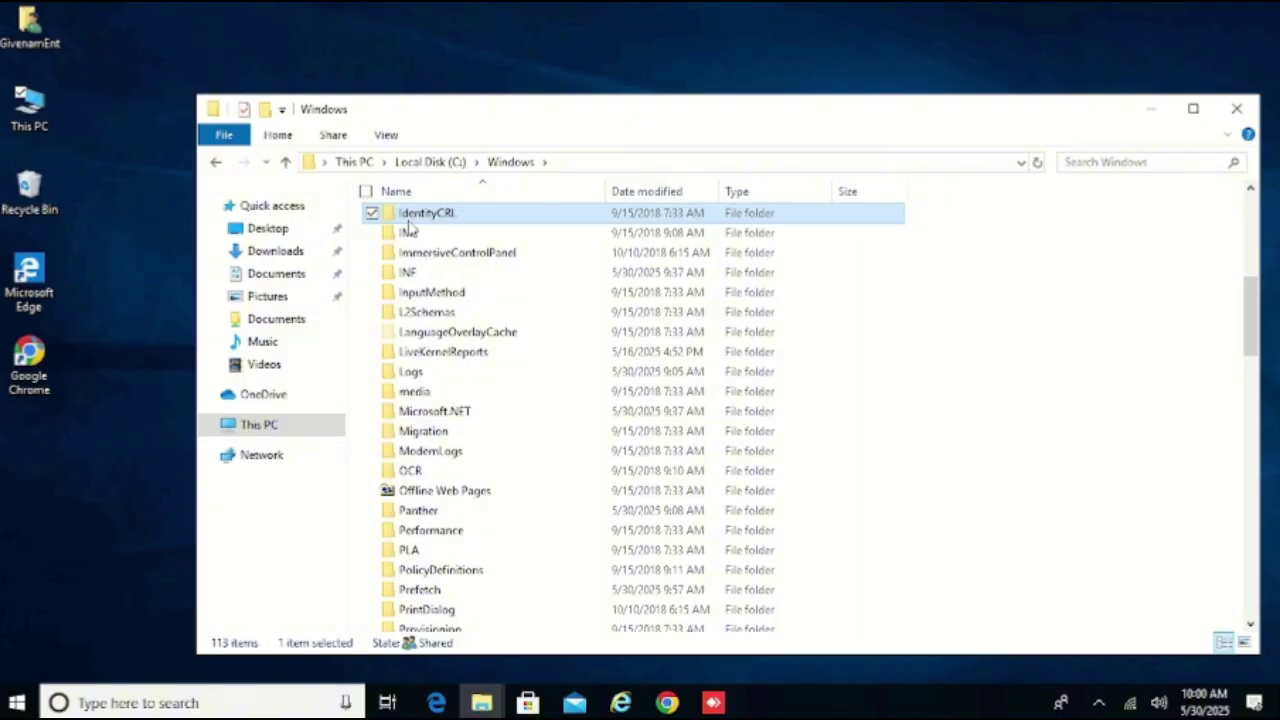
key(t)
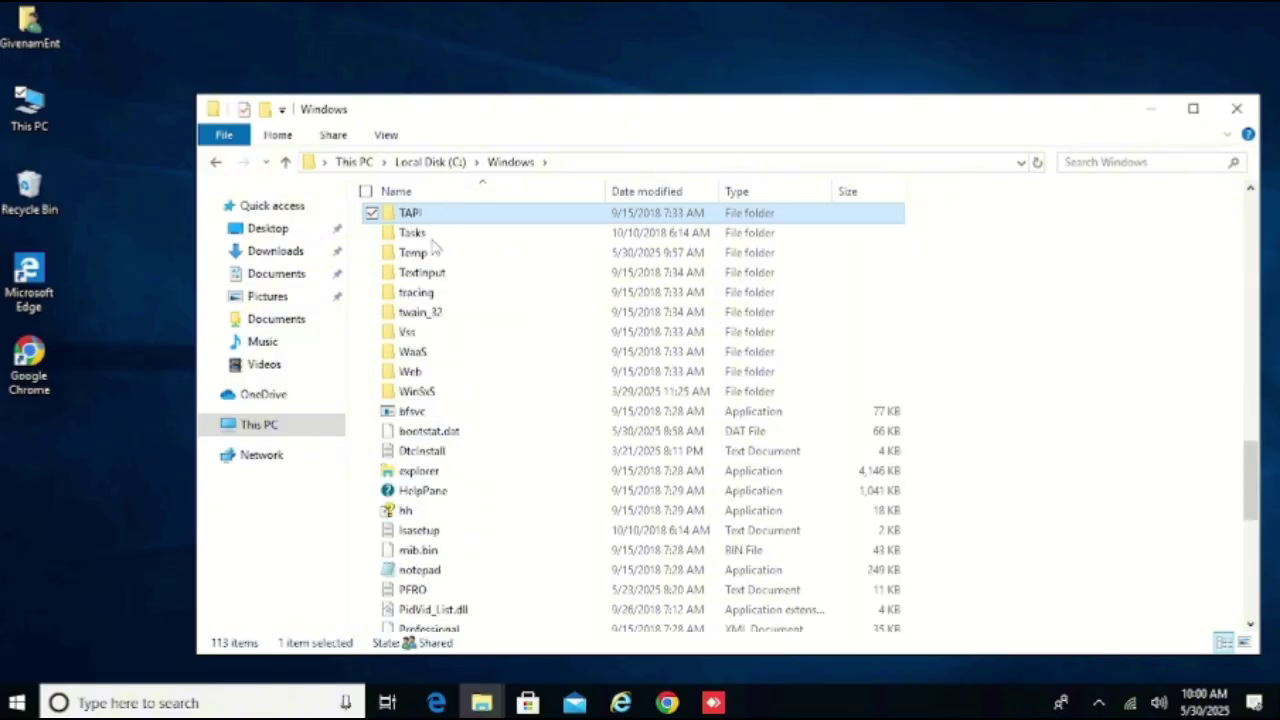
double_click(406, 255)
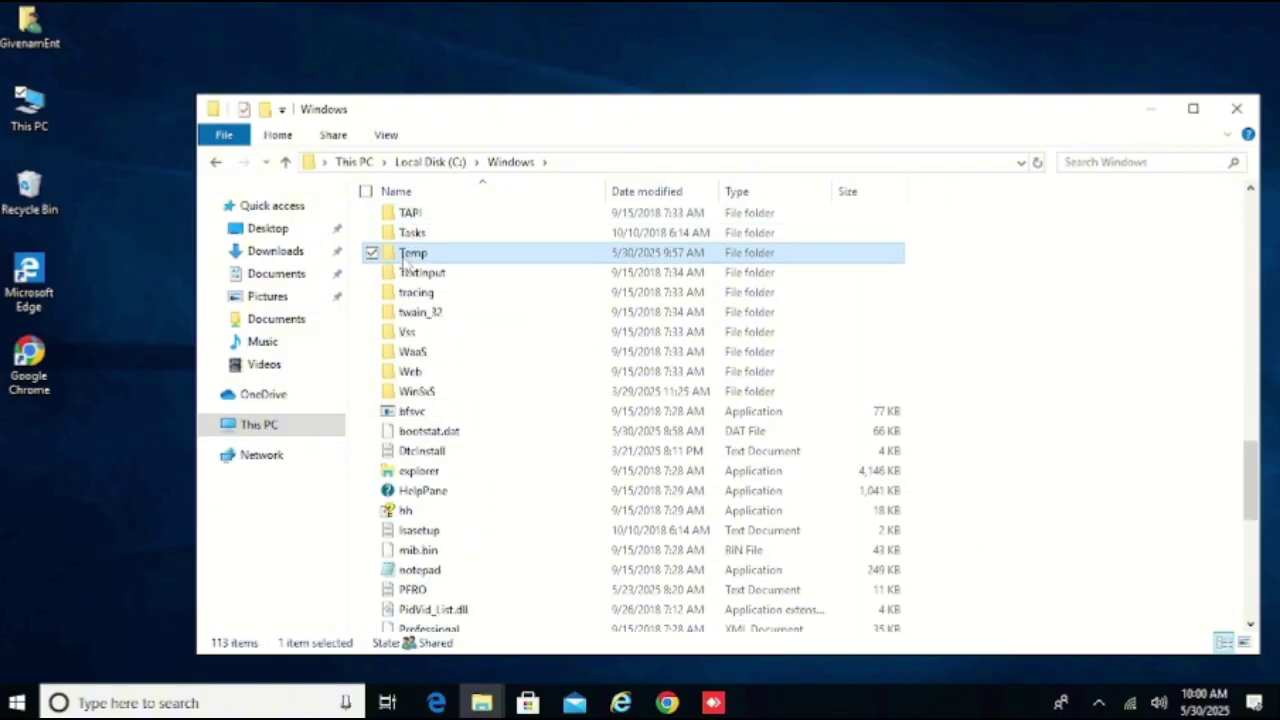
click(418, 226)
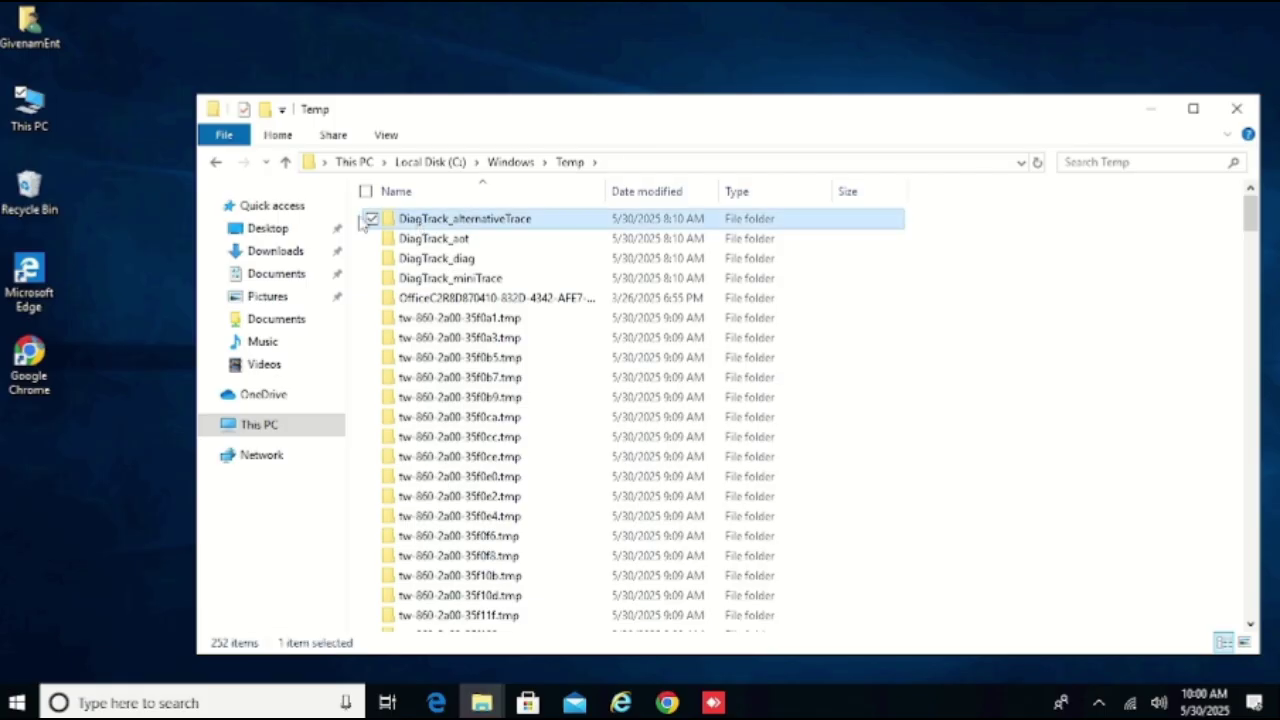
click(216, 163)
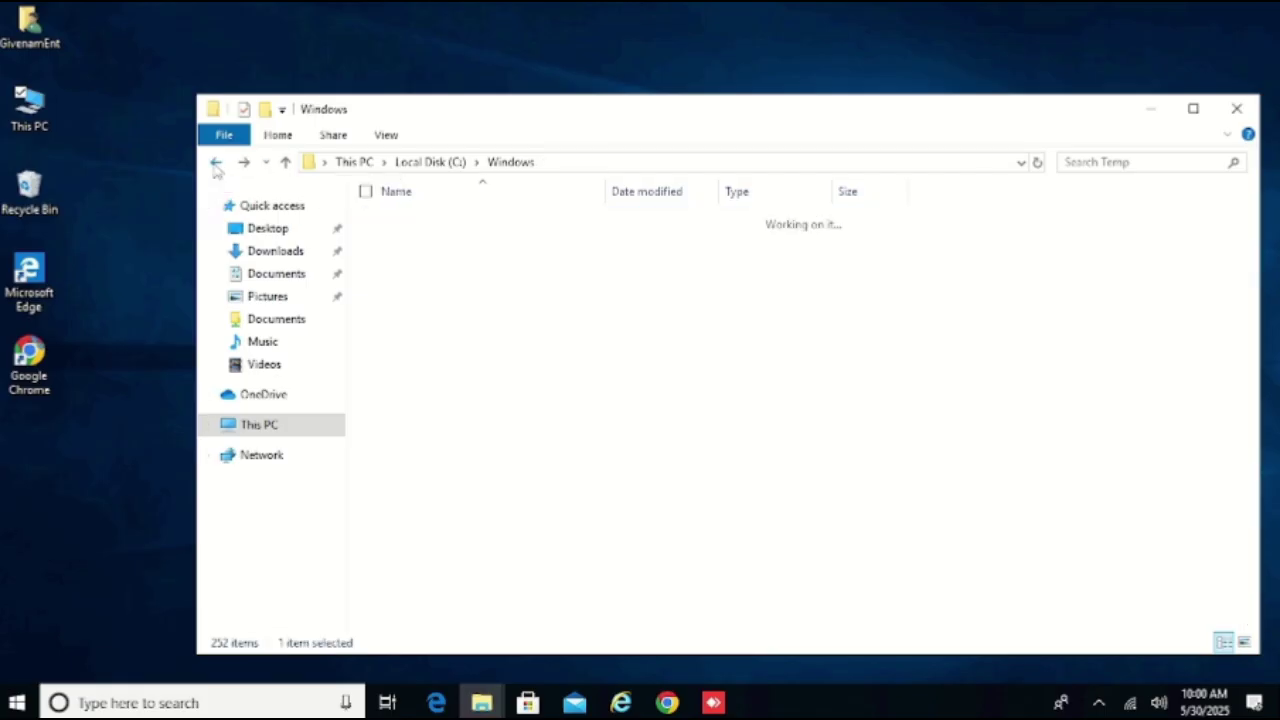
Step: Go to the current user's AppData\Local folder and delete its Intuit folder
click(216, 164)
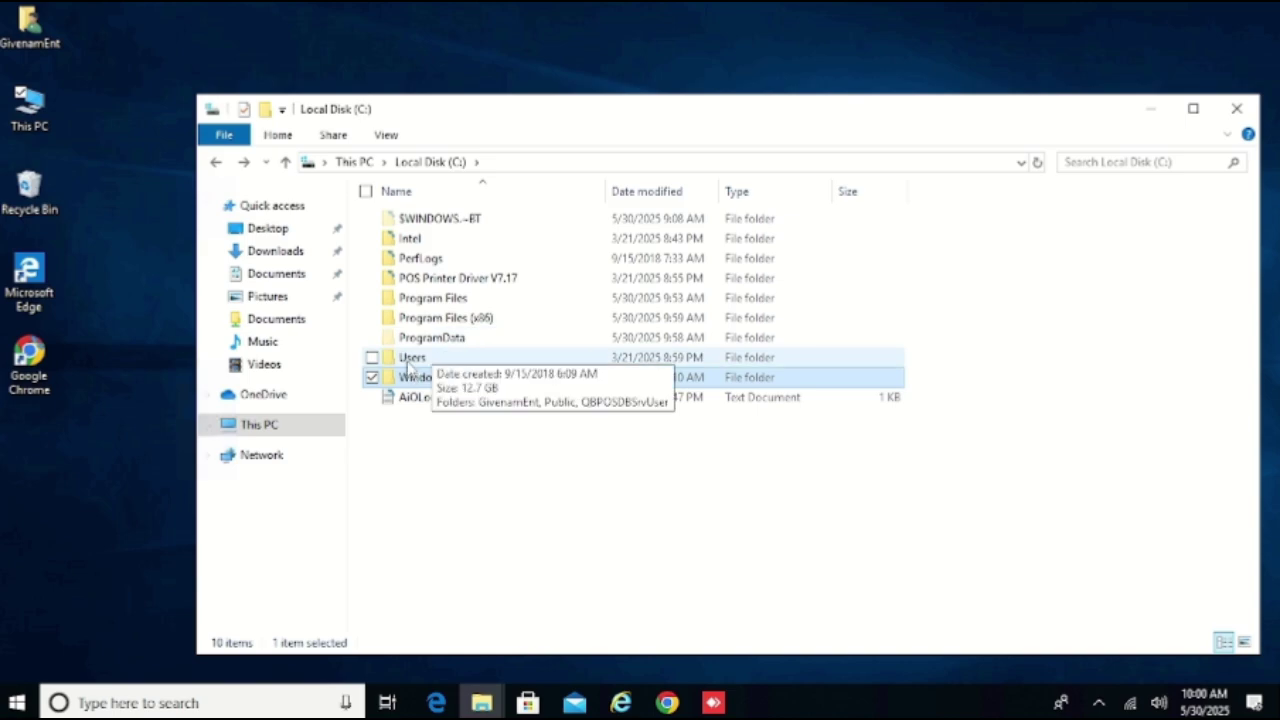
double_click(409, 365)
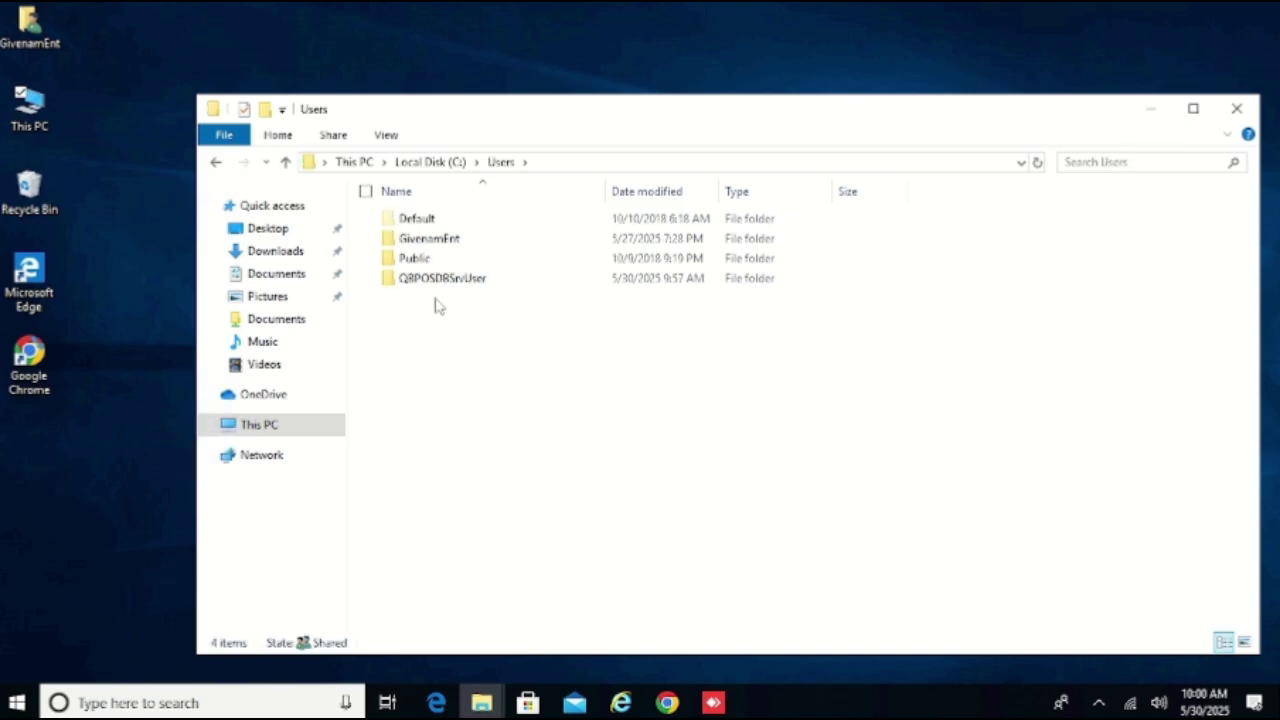
double_click(412, 240)
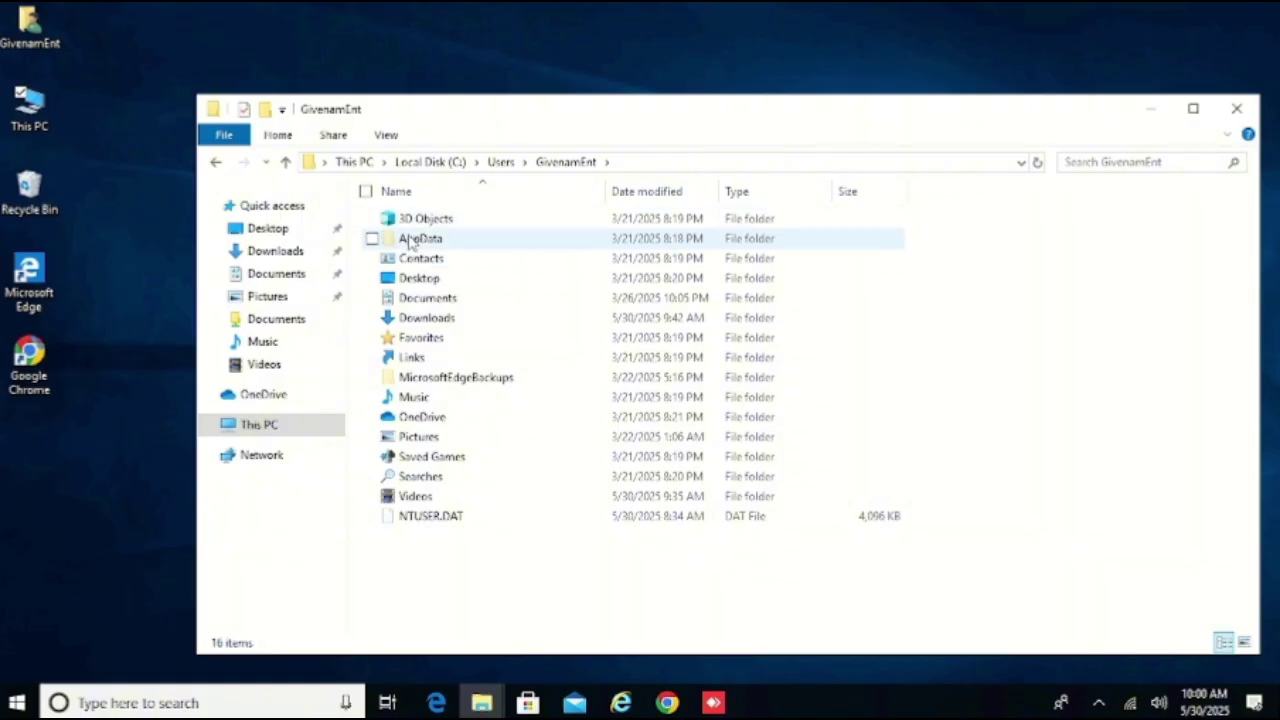
double_click(412, 240)
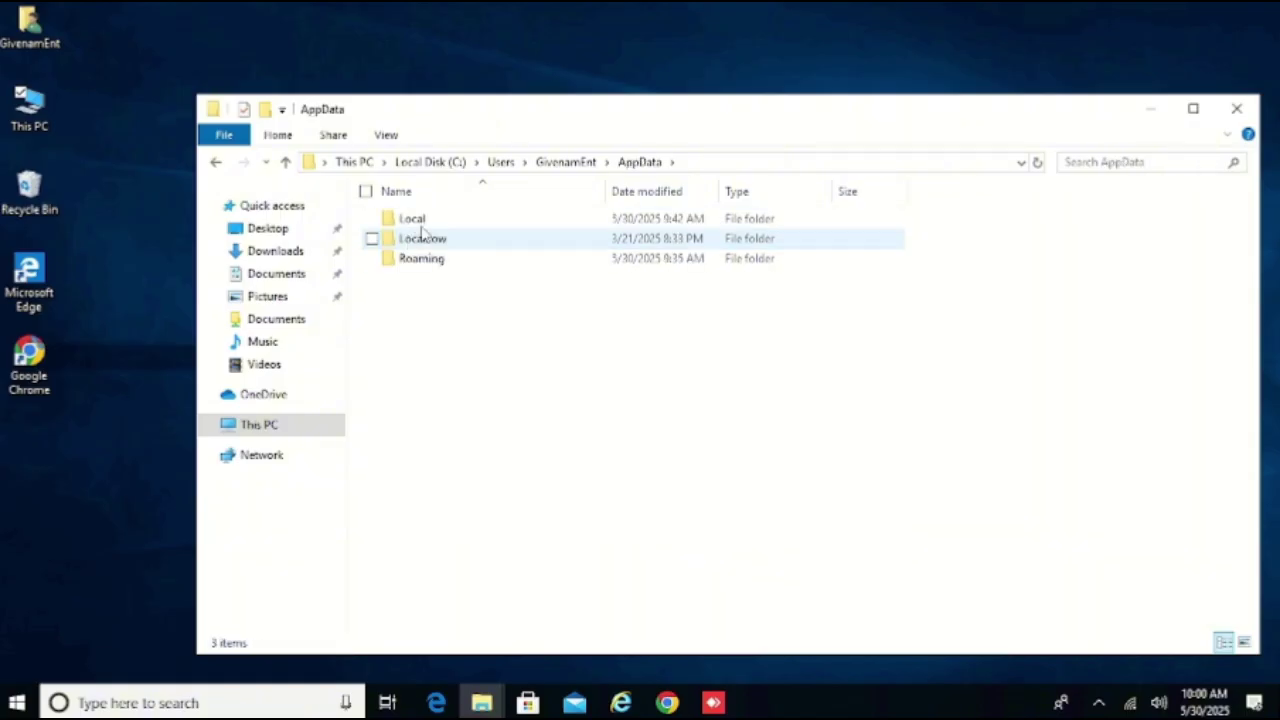
double_click(422, 226)
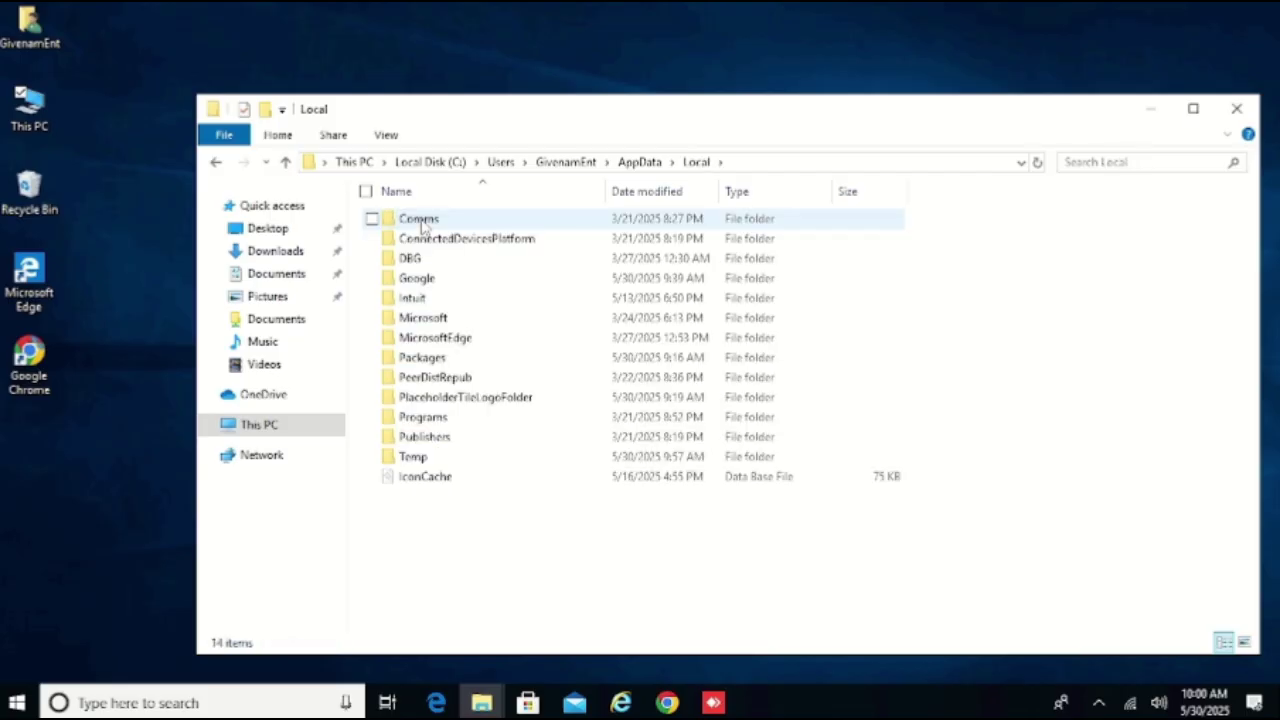
click(414, 305)
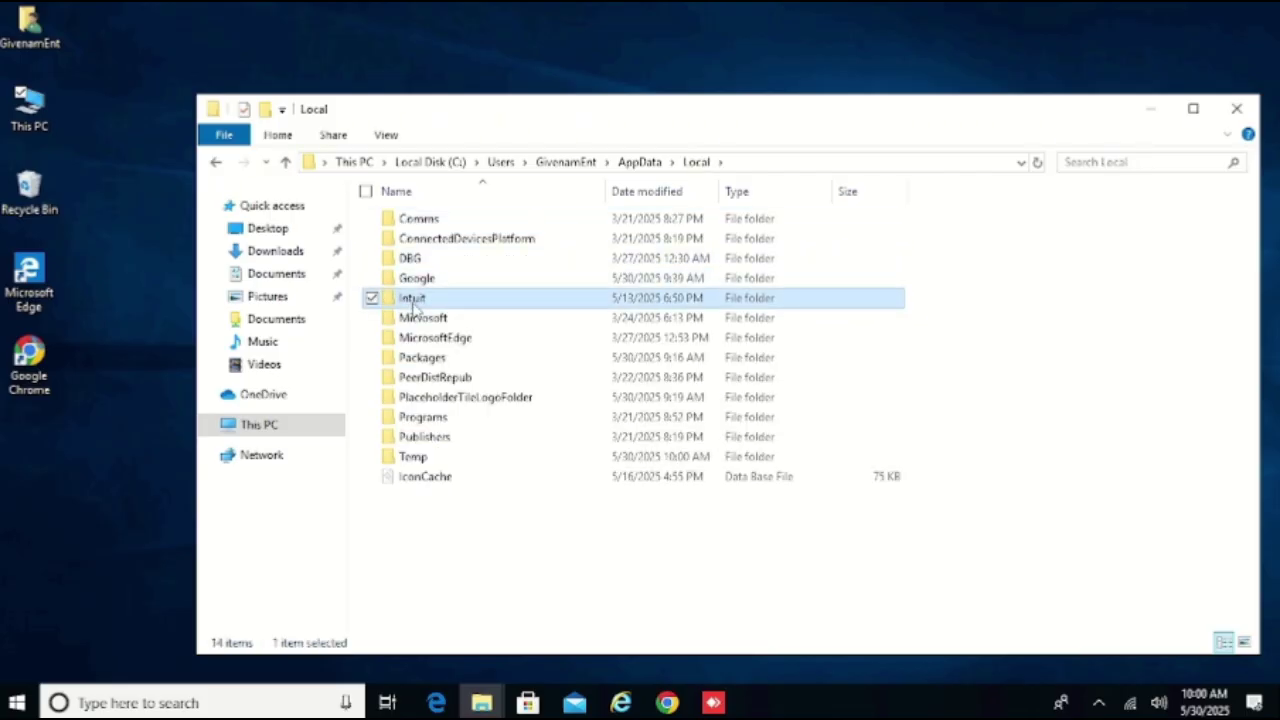
key(Delete)
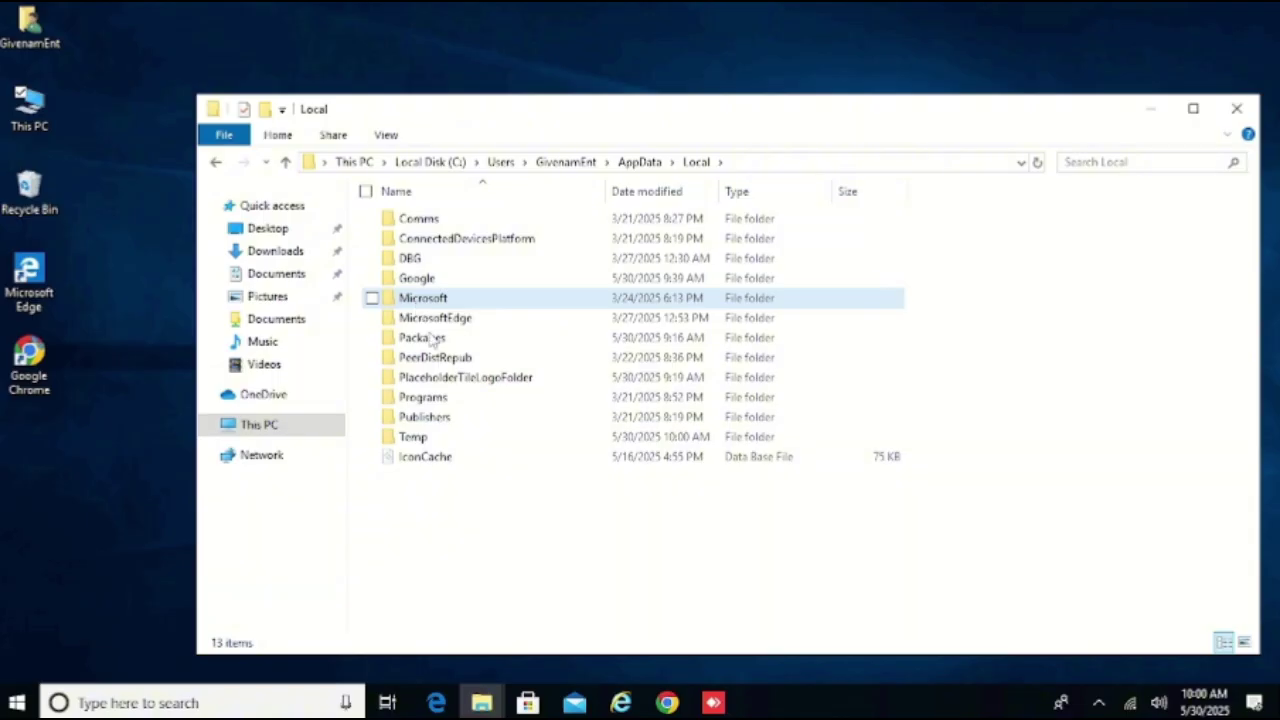
Step: Delete the Intuit folder inside AppData\Local\Temp, leaving 58 items
double_click(412, 440)
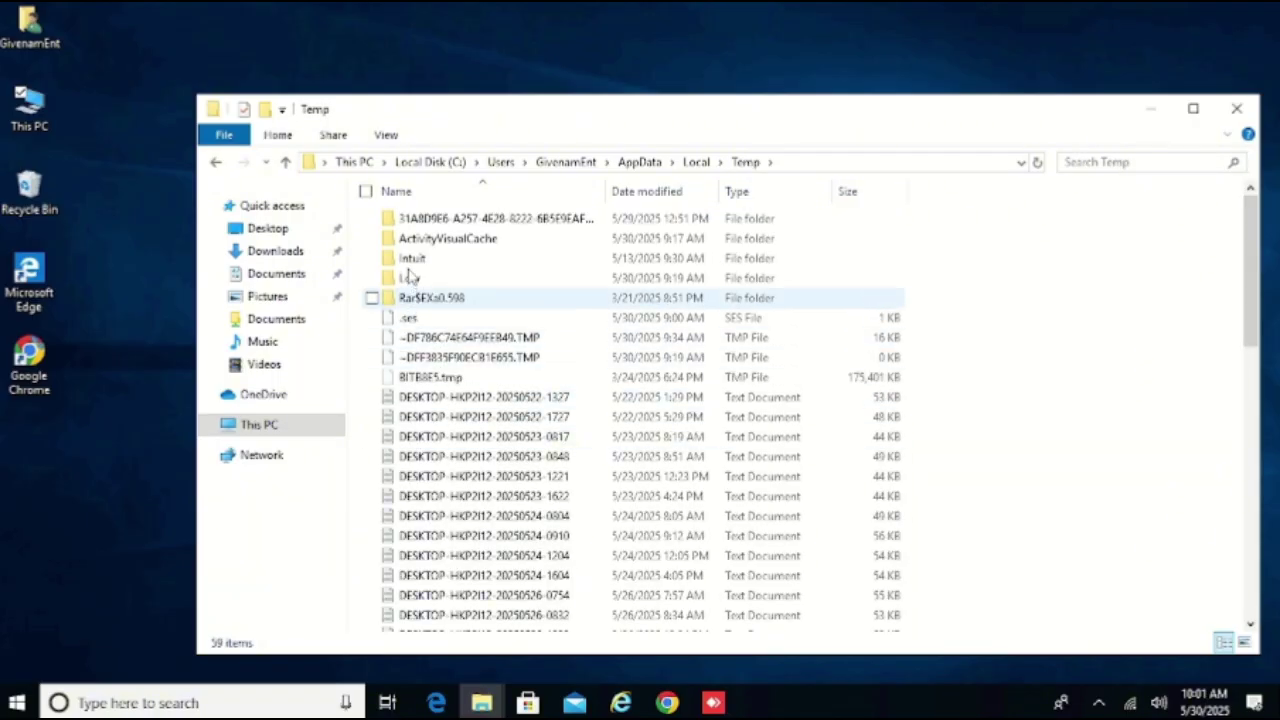
click(409, 264)
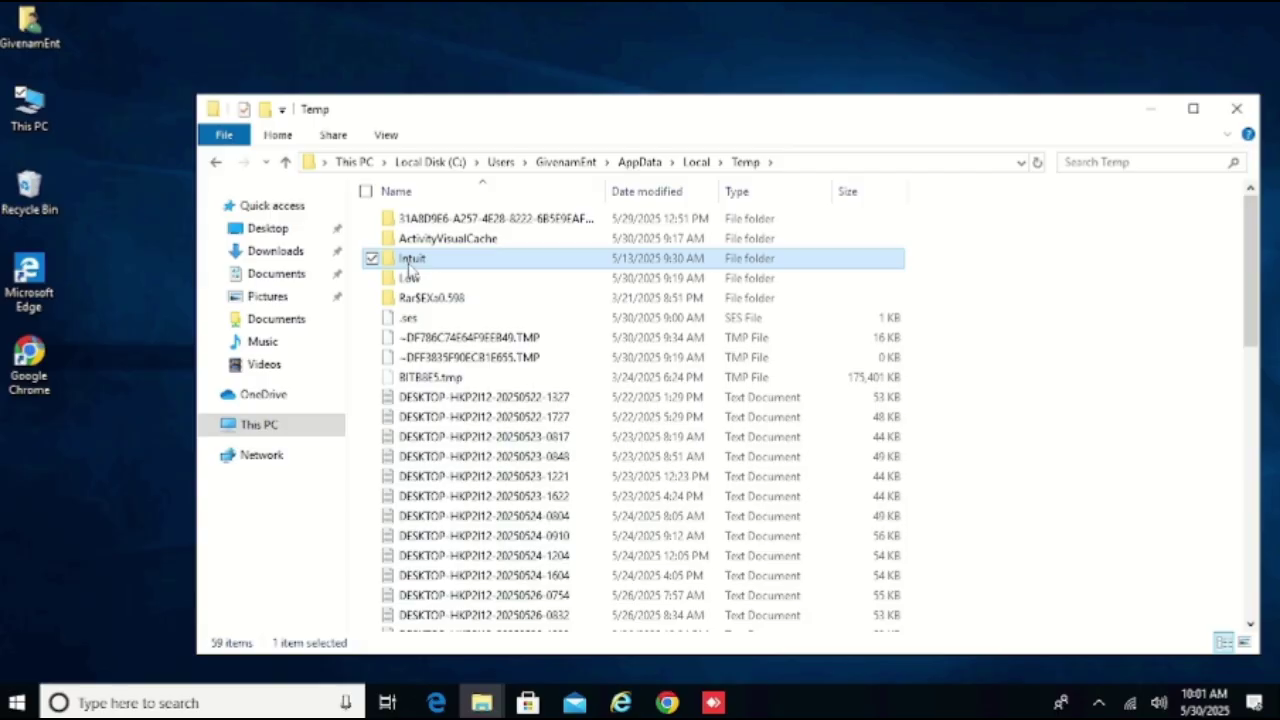
key(Delete)
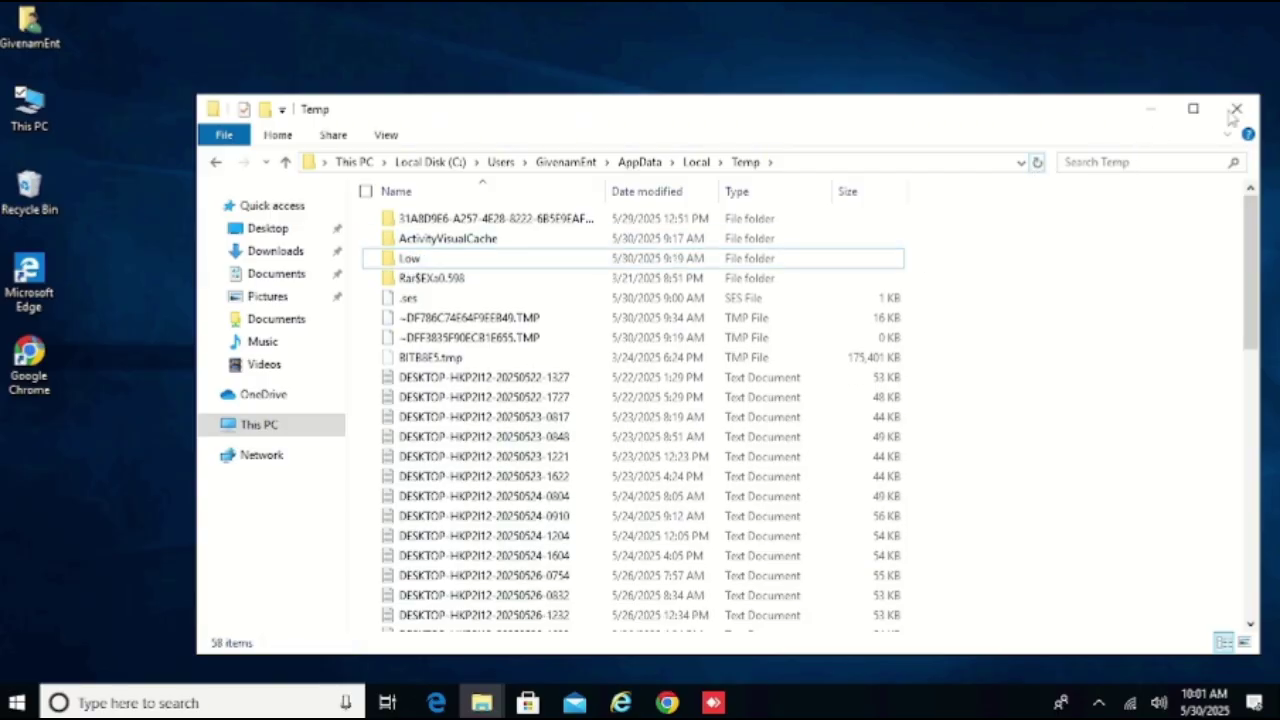
Step: Close File Explorer and refresh the desktop
click(1238, 110)
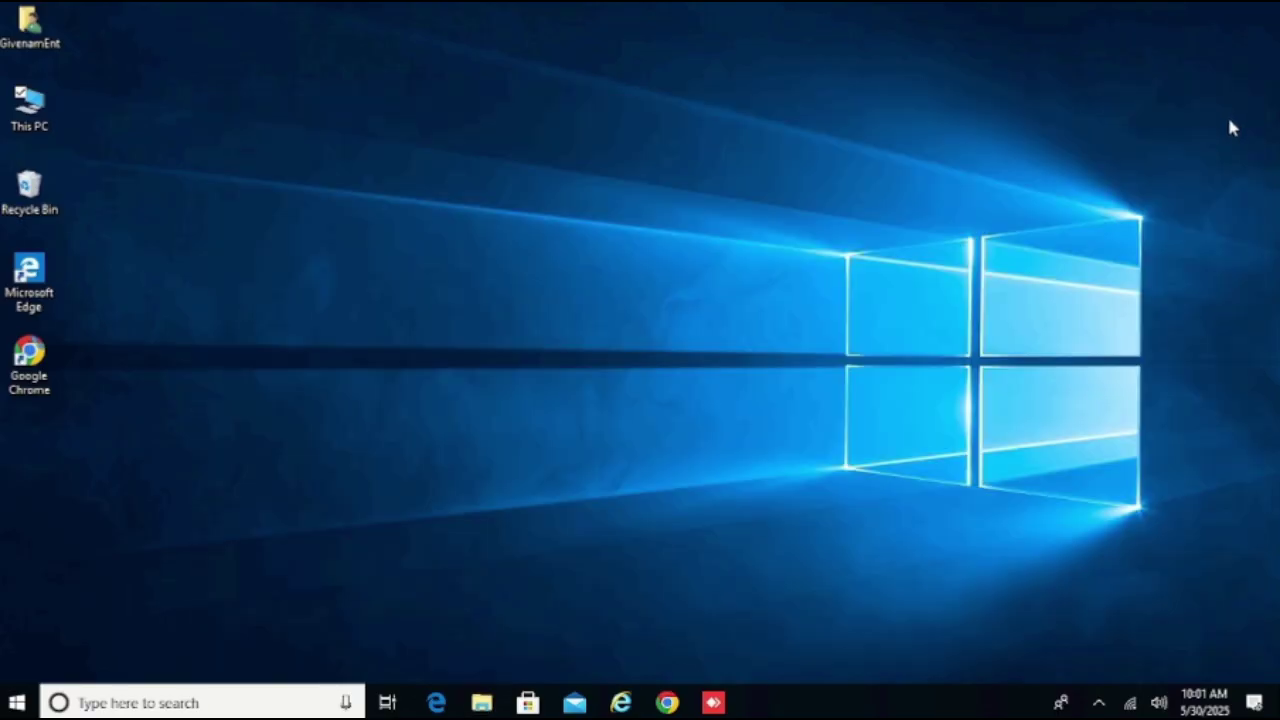
right_click(417, 325)
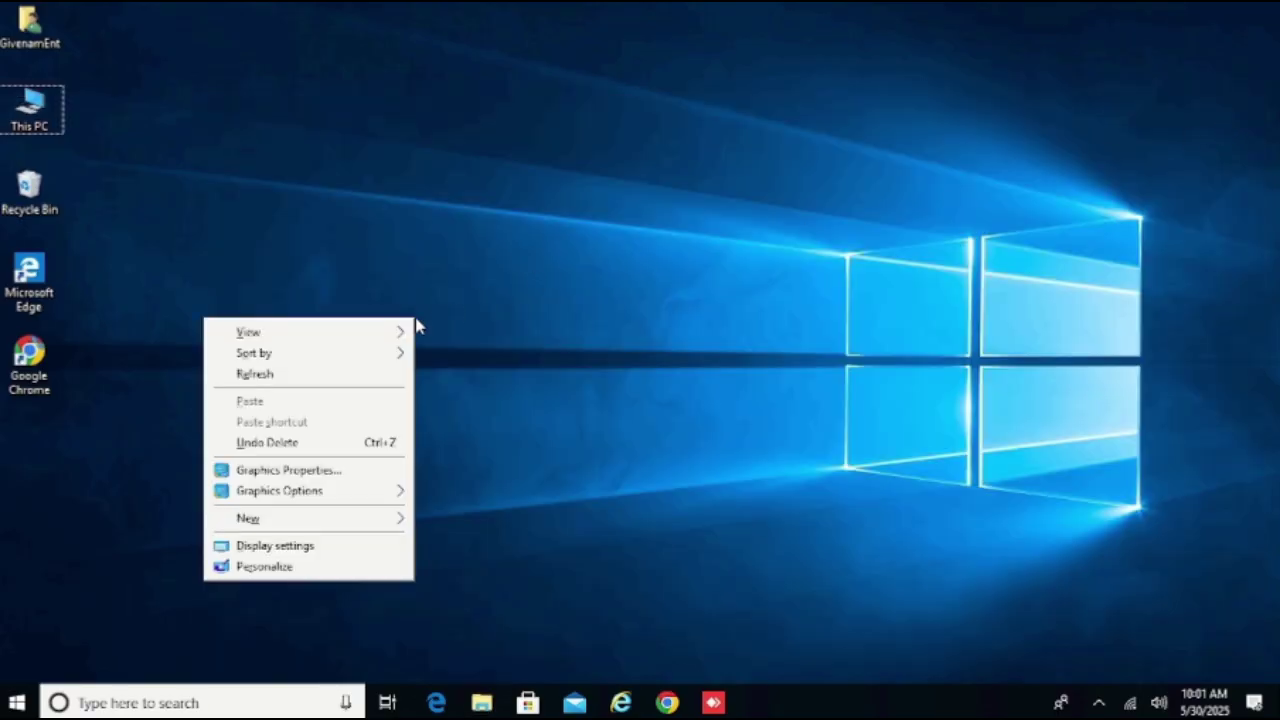
click(255, 374)
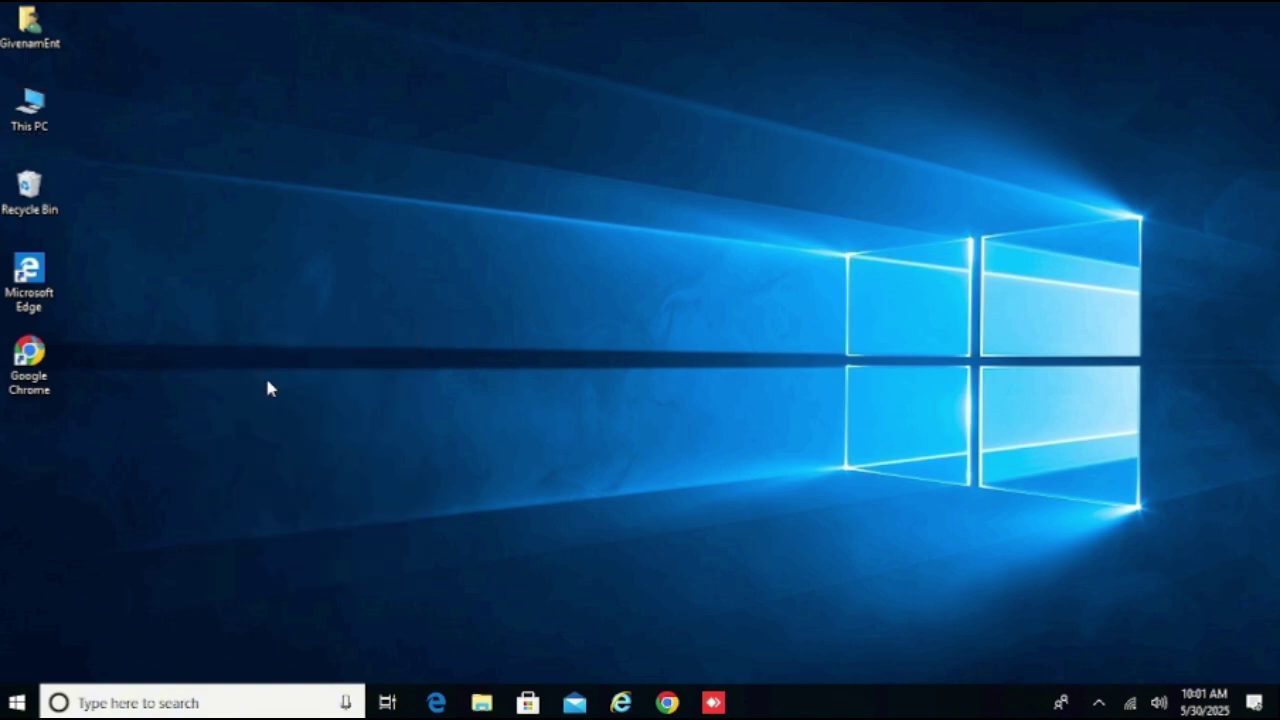
Step: Empty the Recycle Bin, permanently deleting its 5 items
right_click(24, 182)
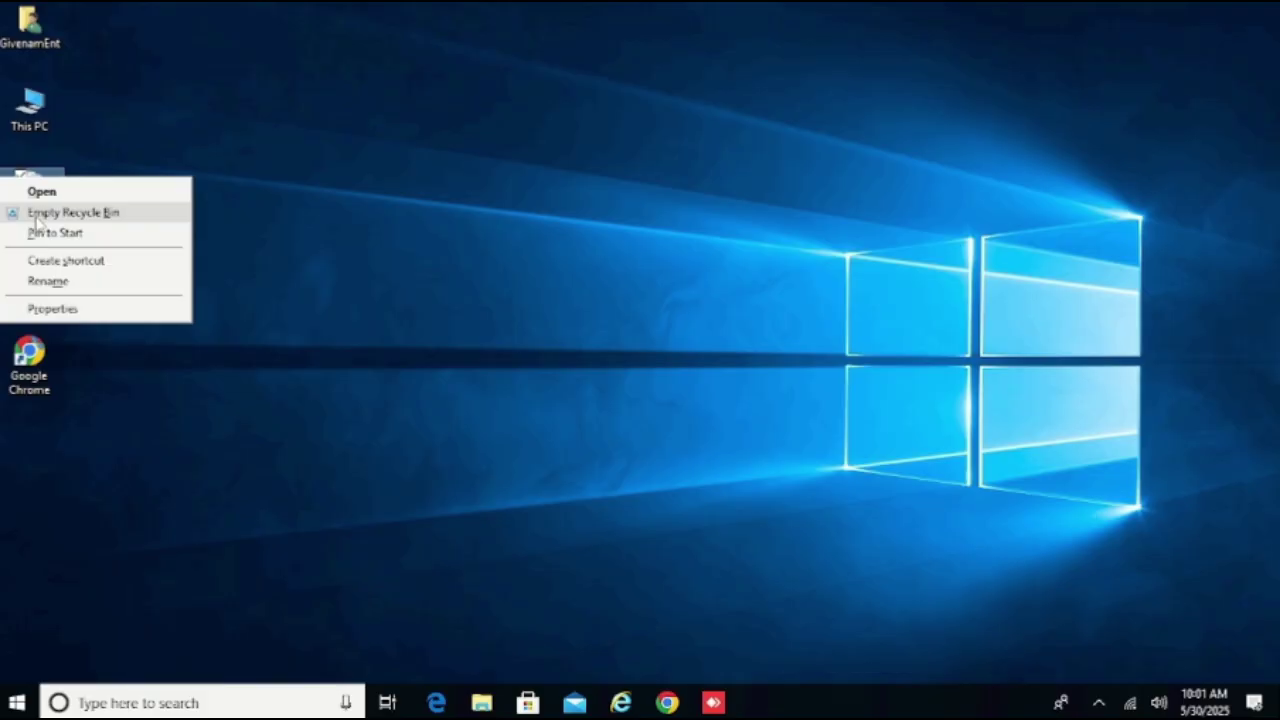
click(72, 212)
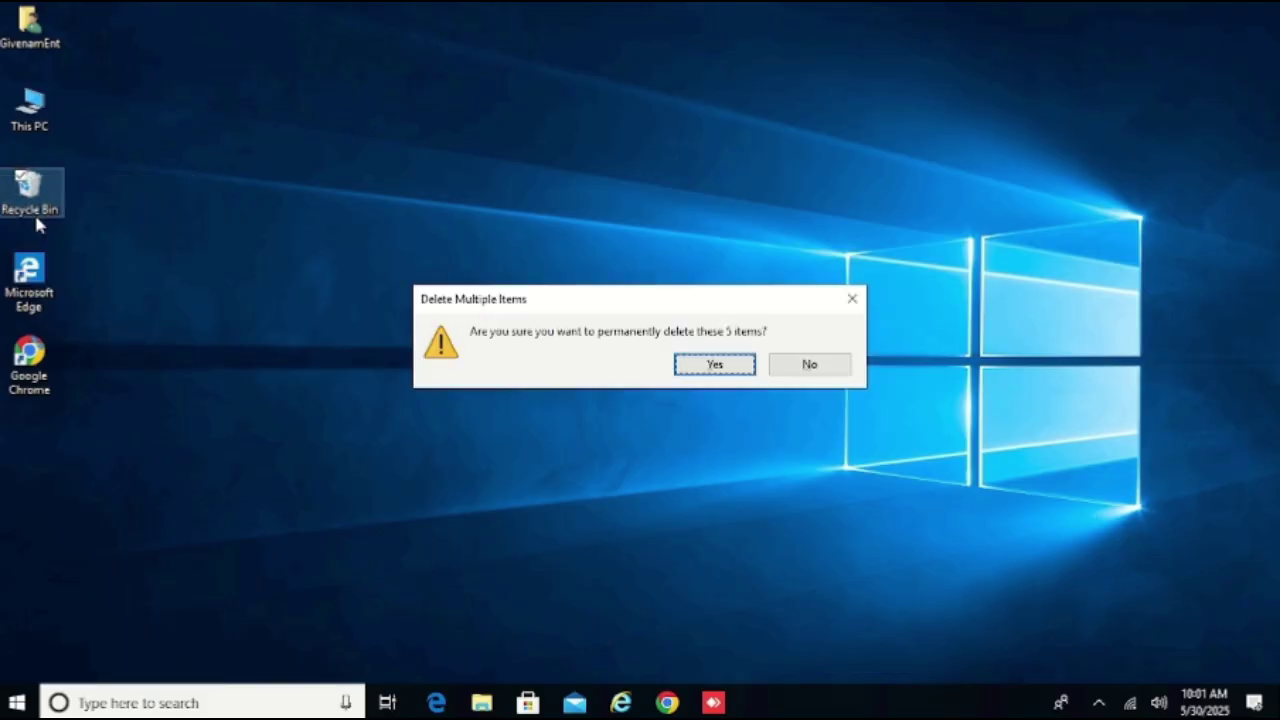
click(696, 366)
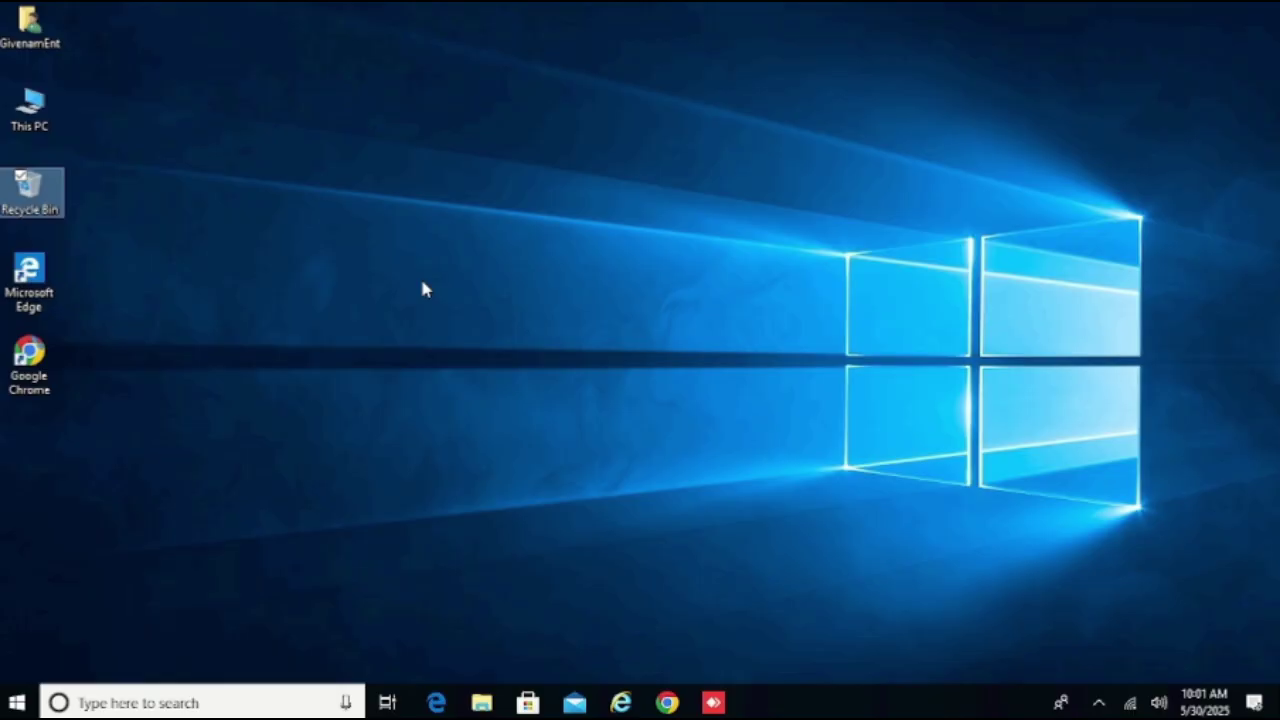
Step: Reopen This PC, browse to C:\ProgramData\COS-T, and select the gQuickBooksPOSV11 file
double_click(30, 105)
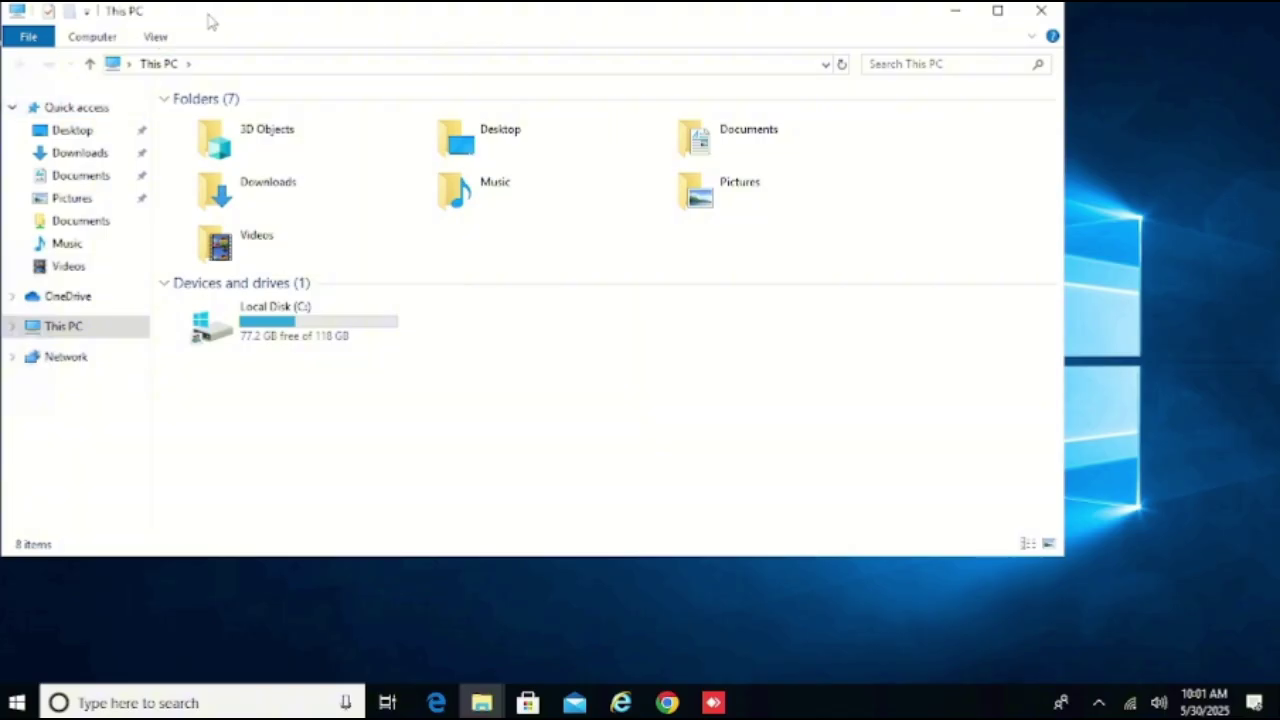
drag(210, 20, 371, 40)
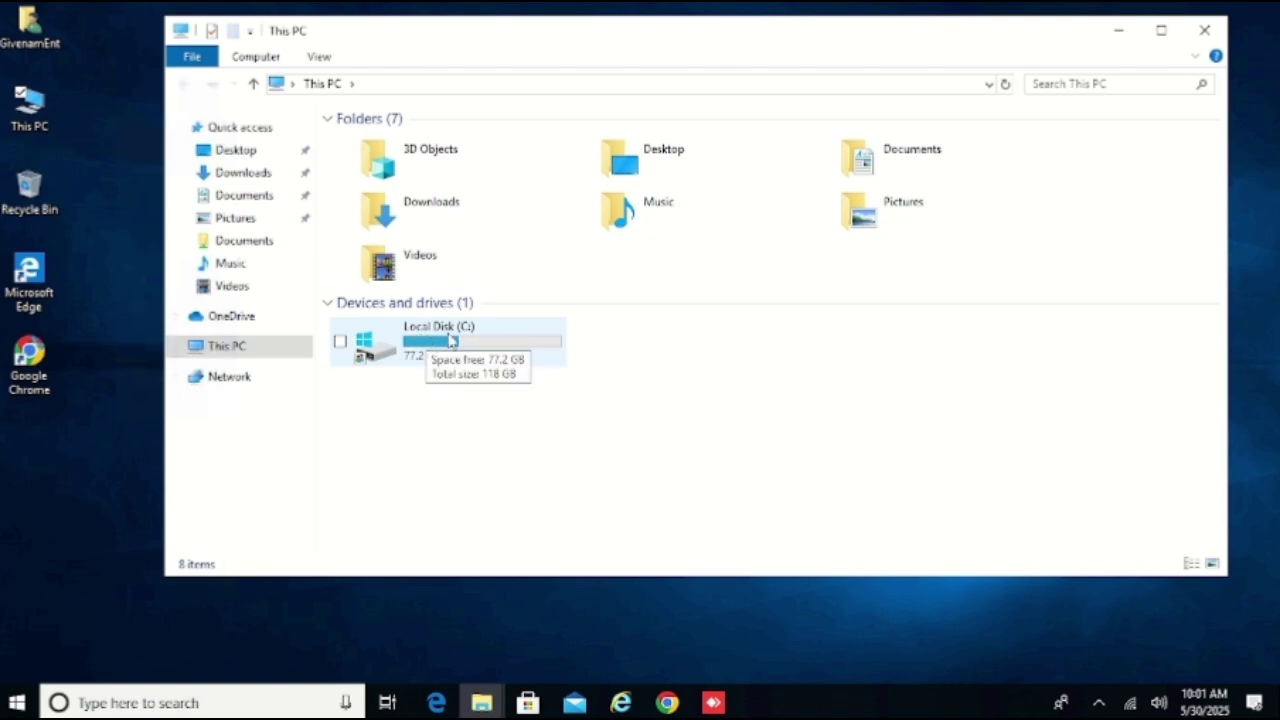
double_click(452, 341)
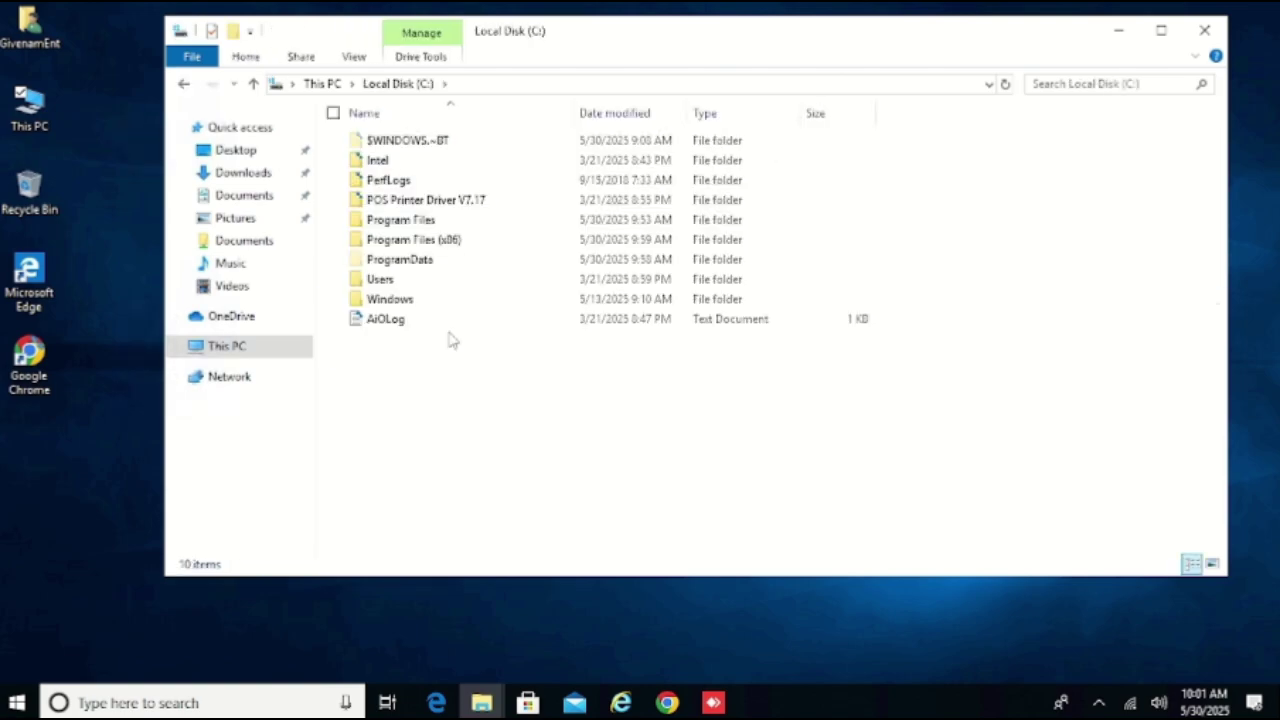
double_click(397, 262)
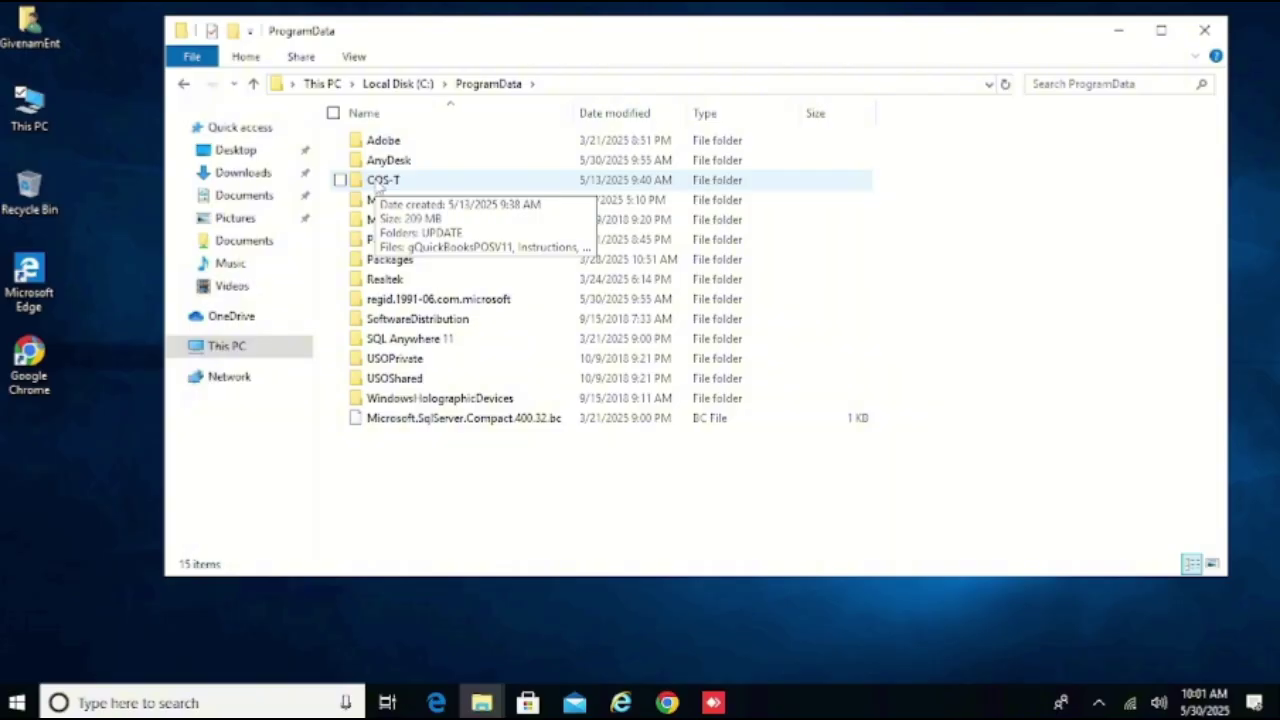
double_click(379, 182)
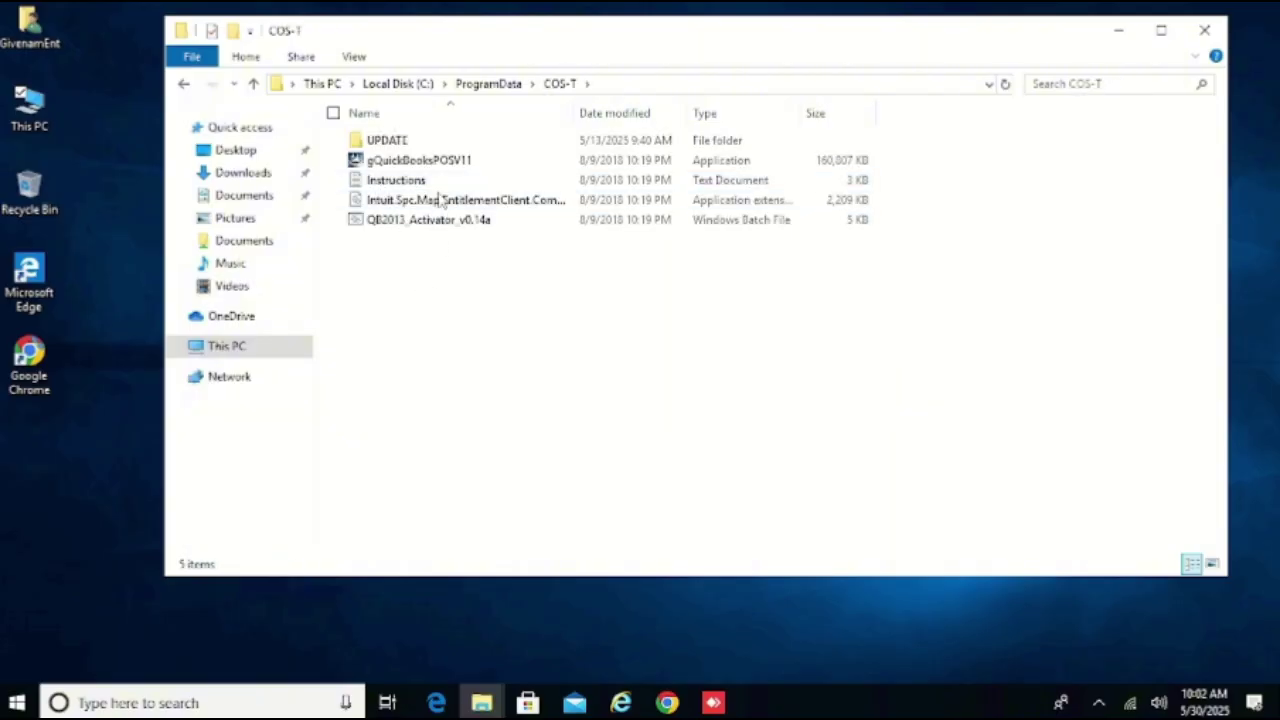
click(418, 166)
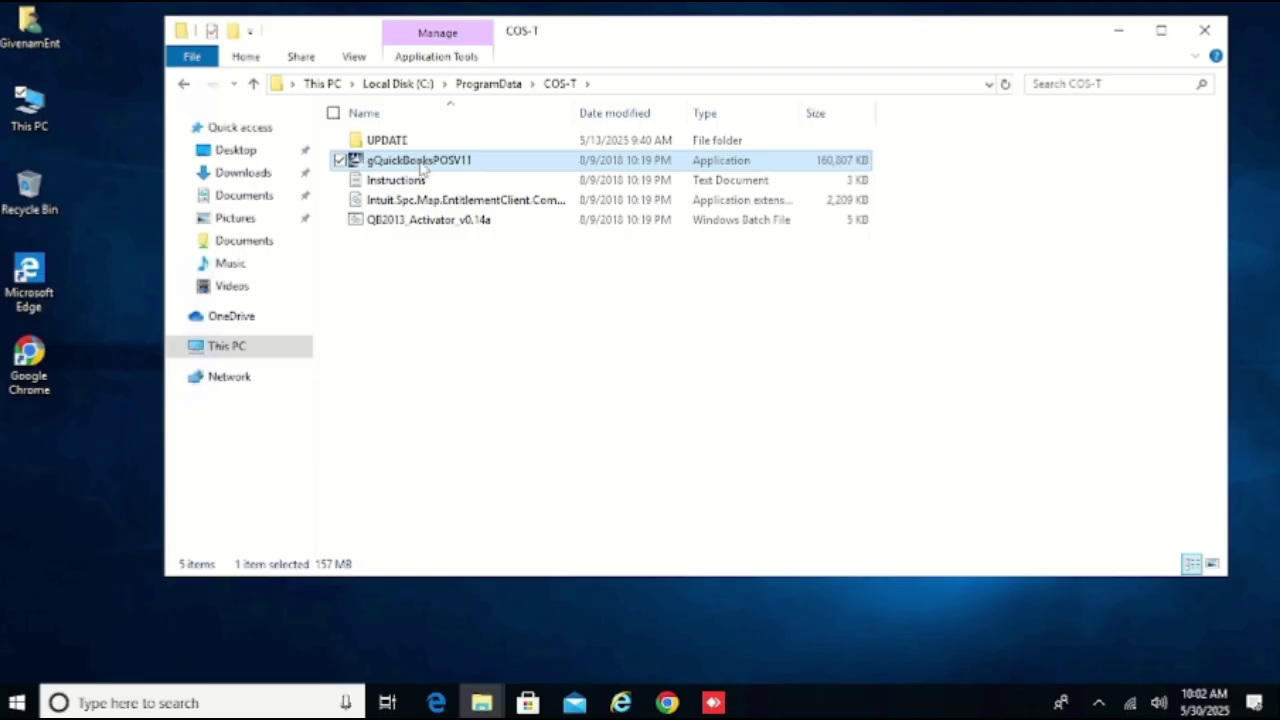
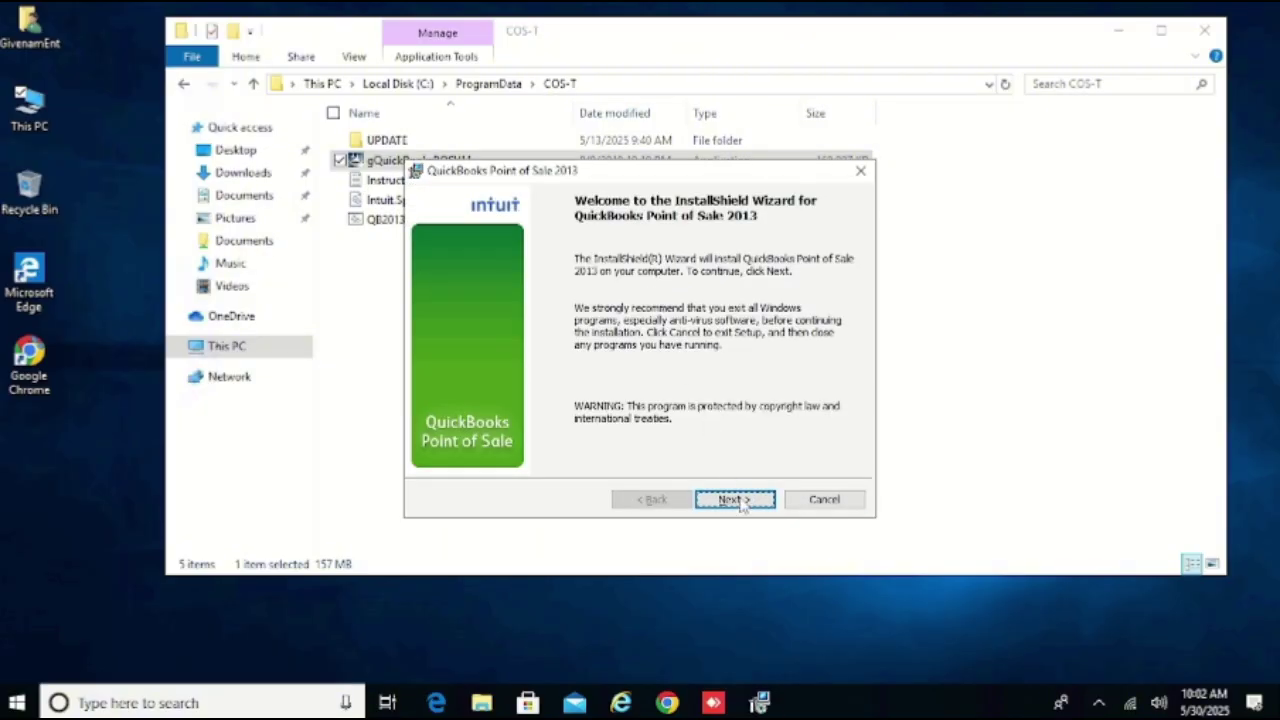
Step: Get past the installer's welcome page, accept the license agreement, and move the installer window aside
click(739, 500)
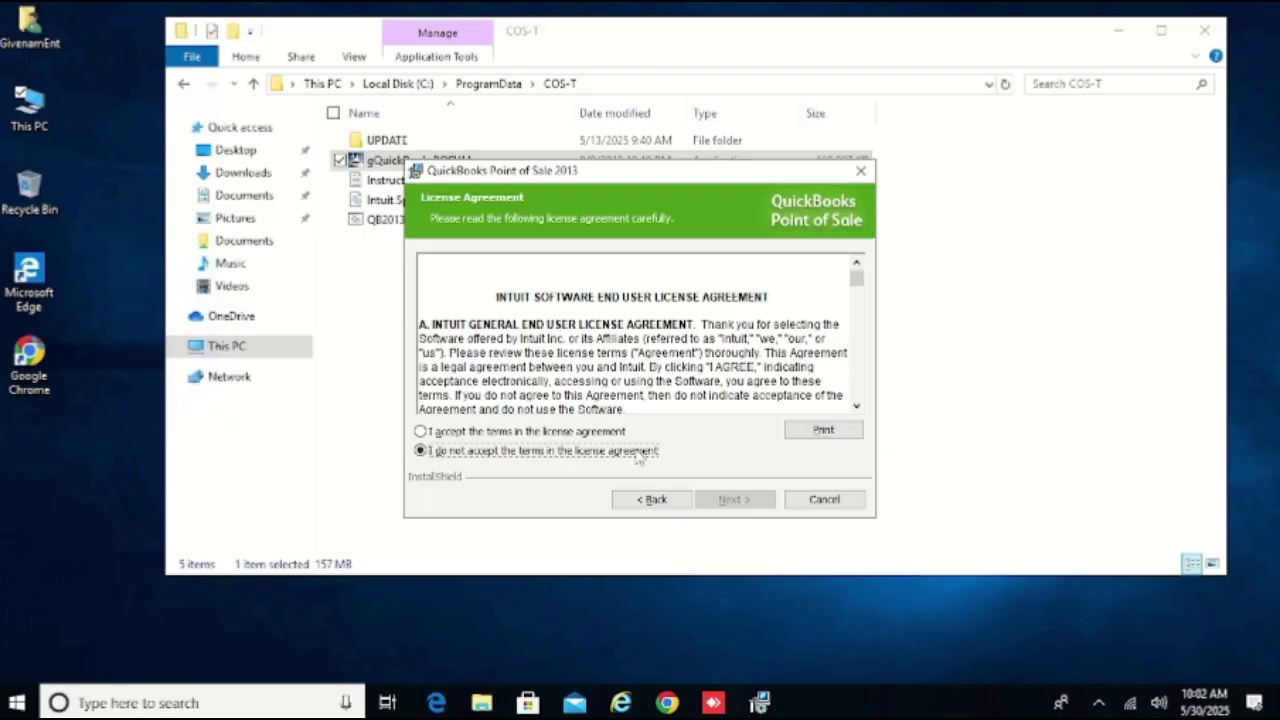
click(574, 433)
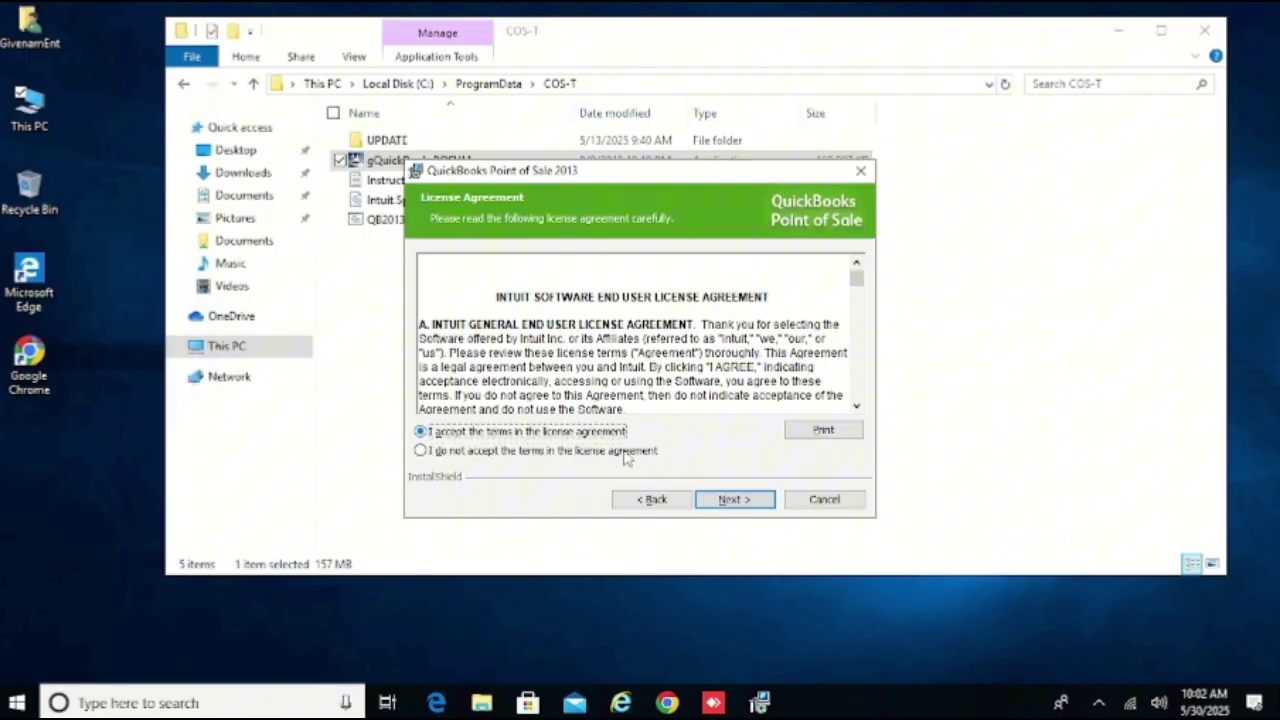
click(731, 502)
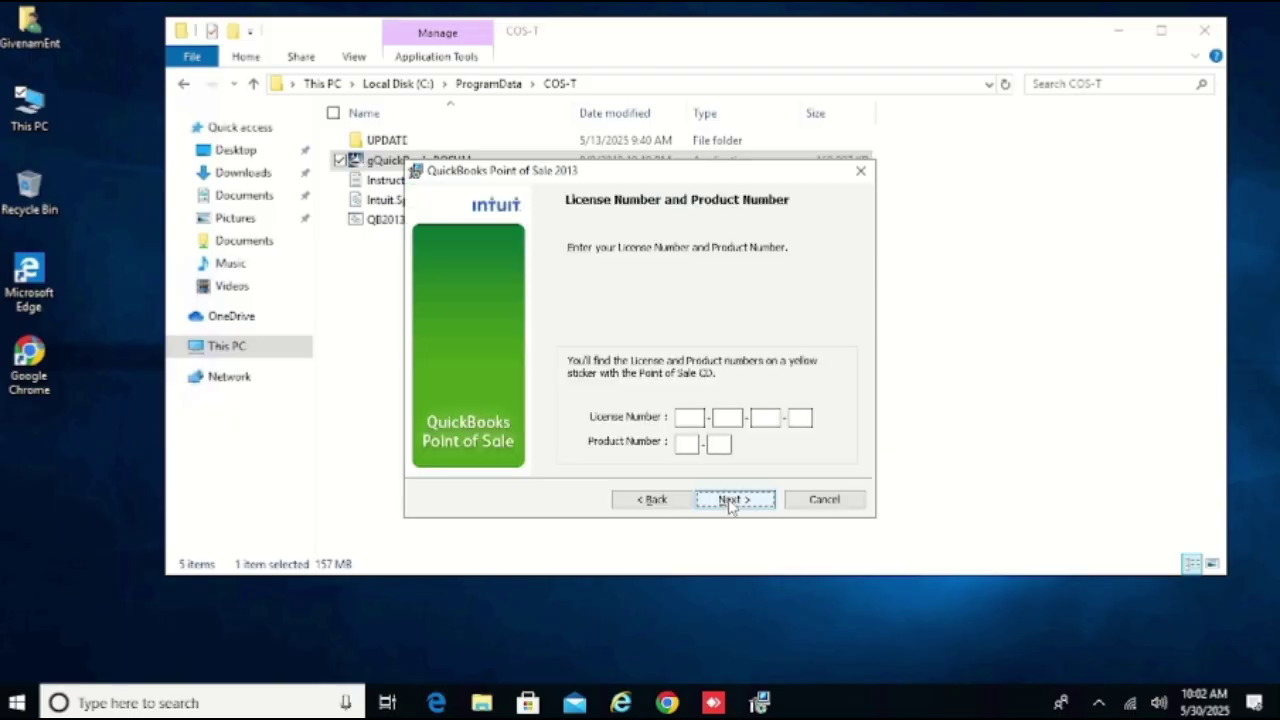
drag(713, 183, 876, 206)
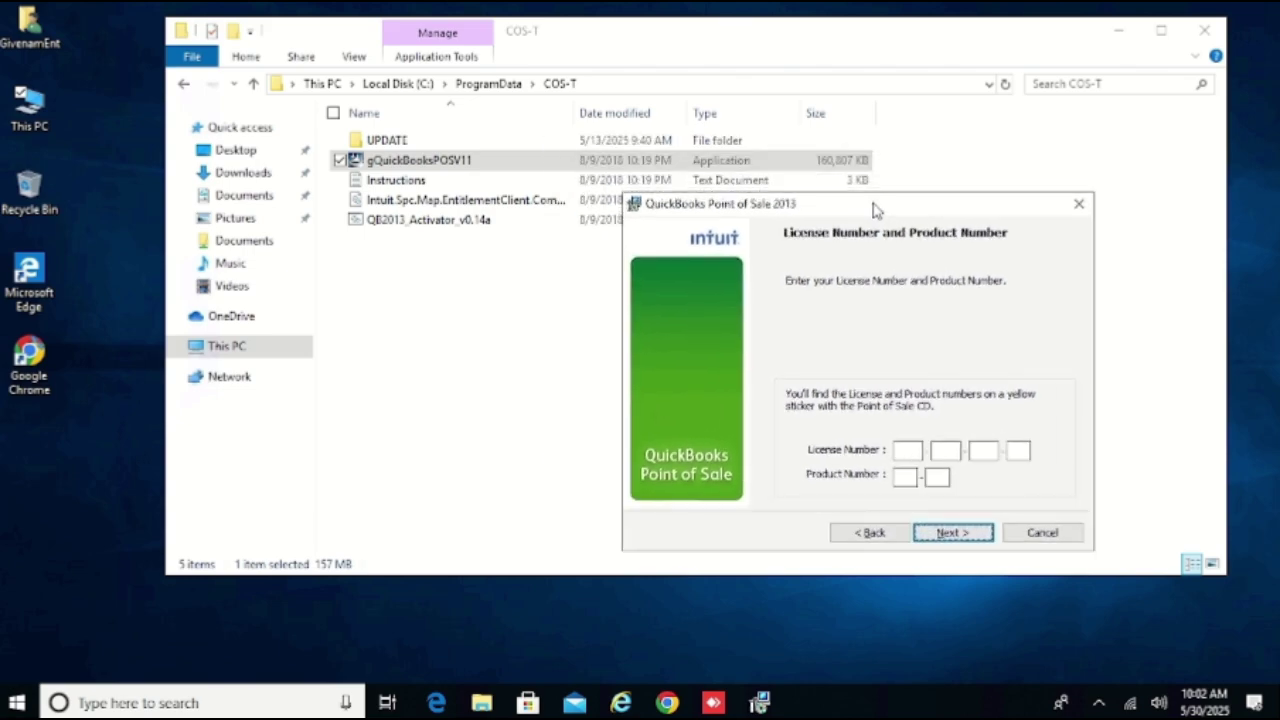
Step: Open Instructions.txt in Notepad and place it beside the installer window
double_click(380, 184)
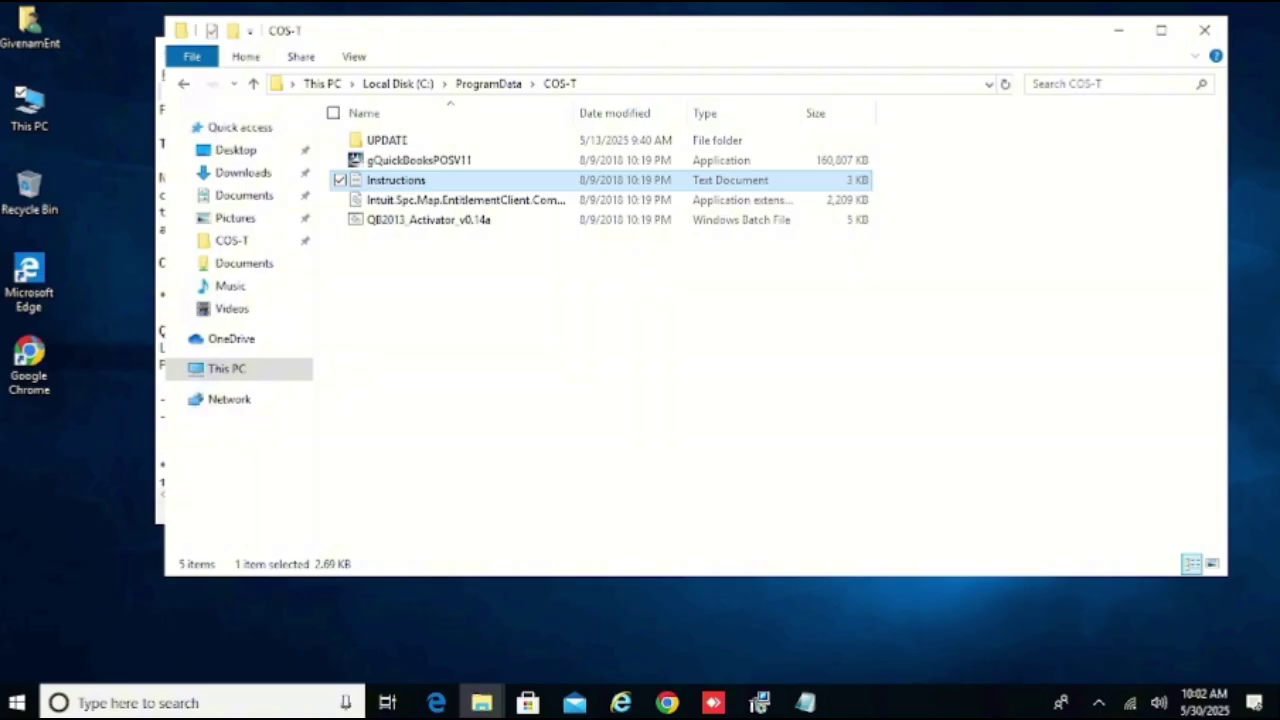
click(159, 58)
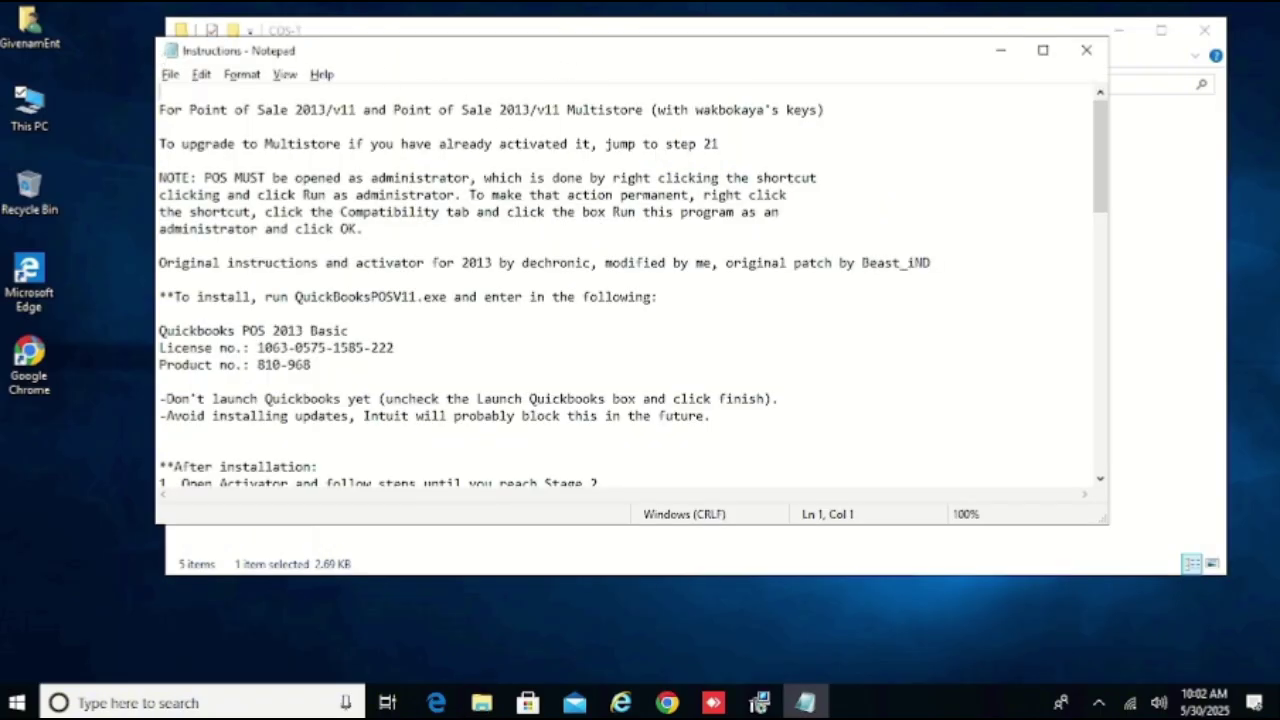
drag(593, 62, 431, 66)
click(763, 703)
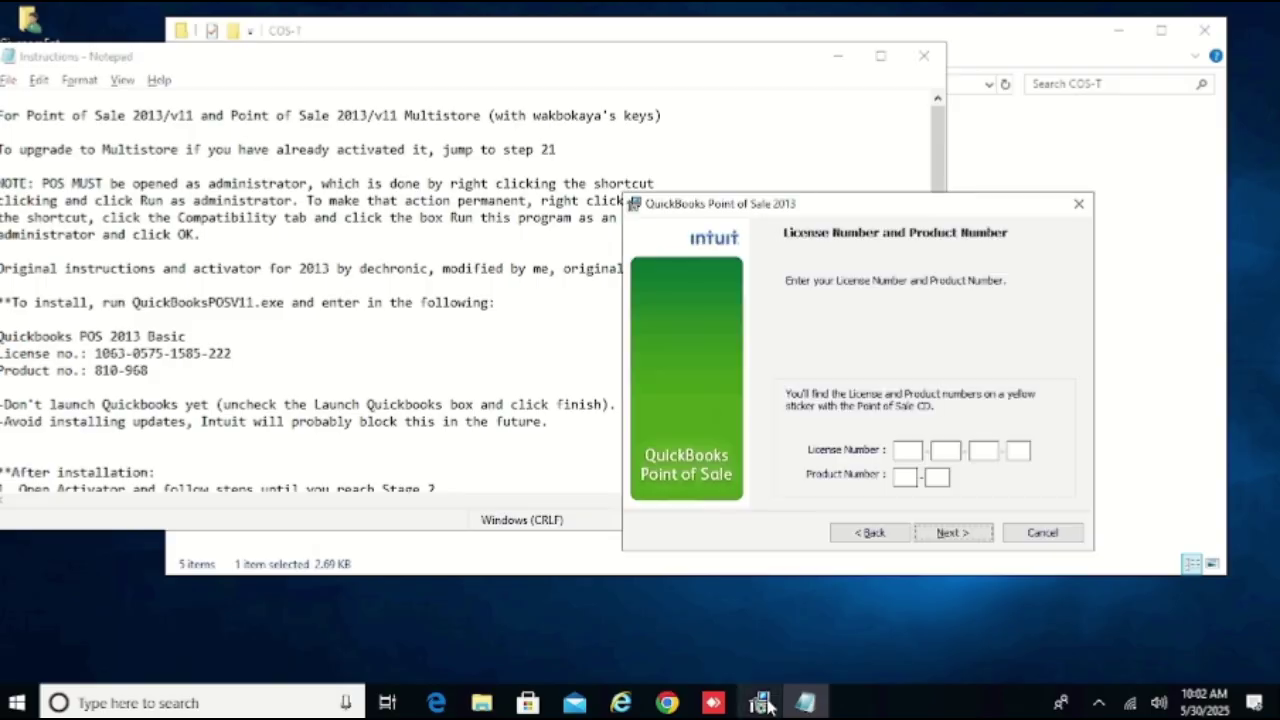
Step: Enter the license and product numbers from the instructions and submit them
click(908, 450)
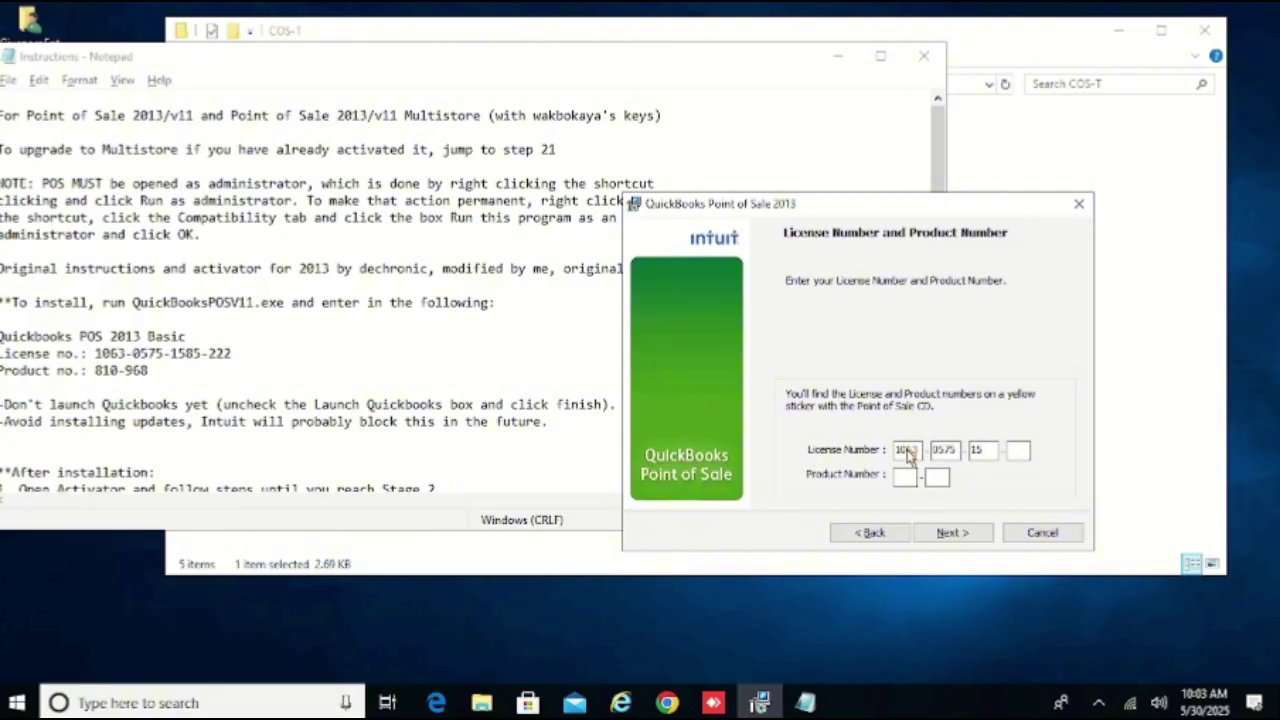
text(2)
text(85)
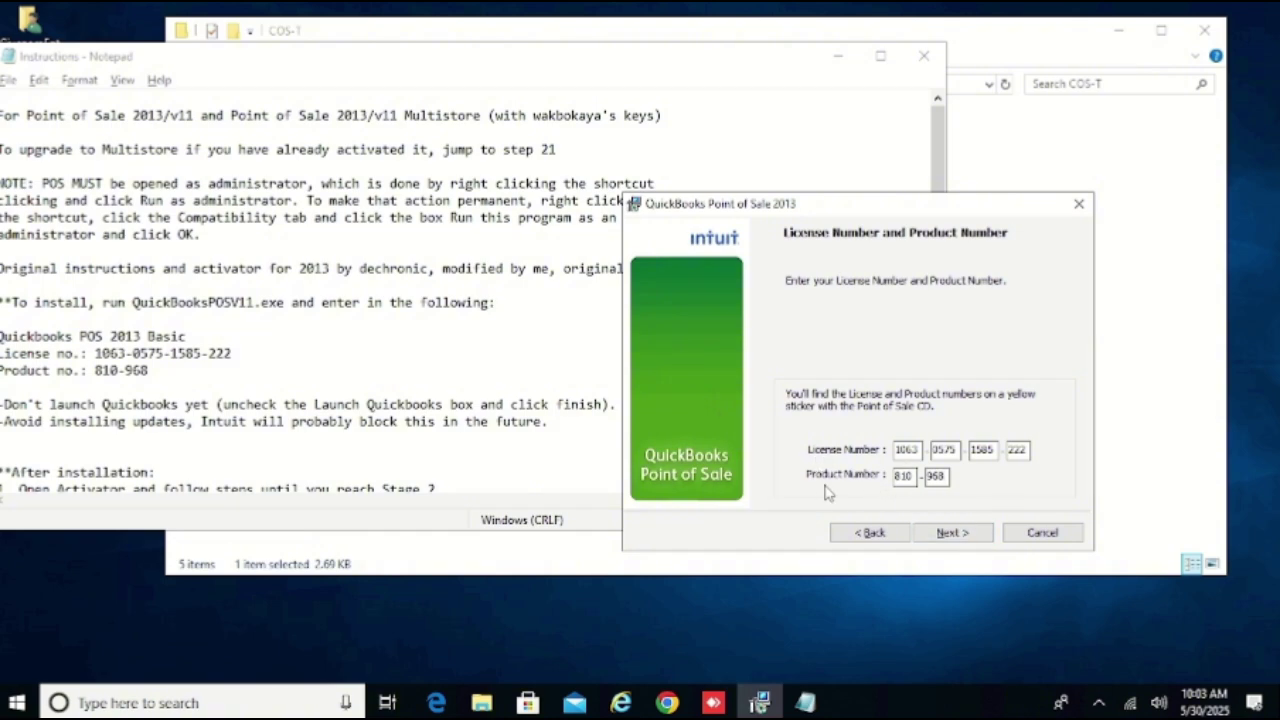
click(952, 533)
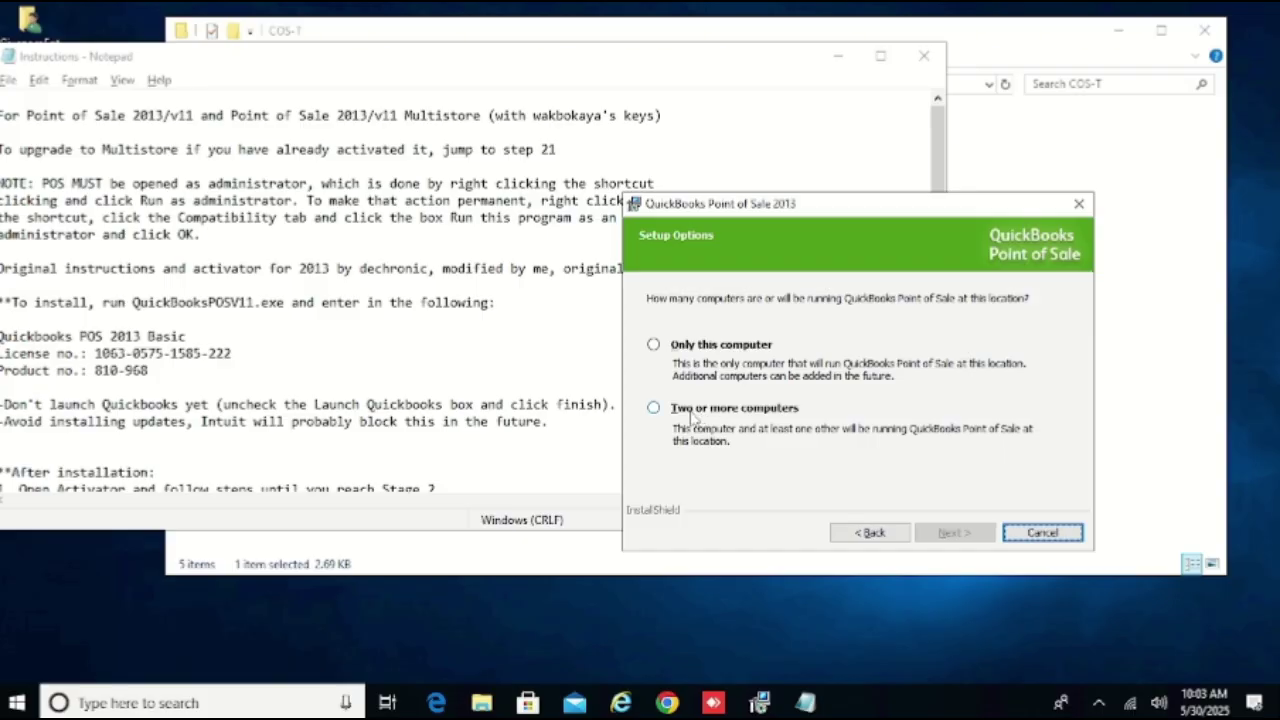
Step: Install as the Server Workstation for two or more computers, finishing without launching QuickBooks
click(692, 414)
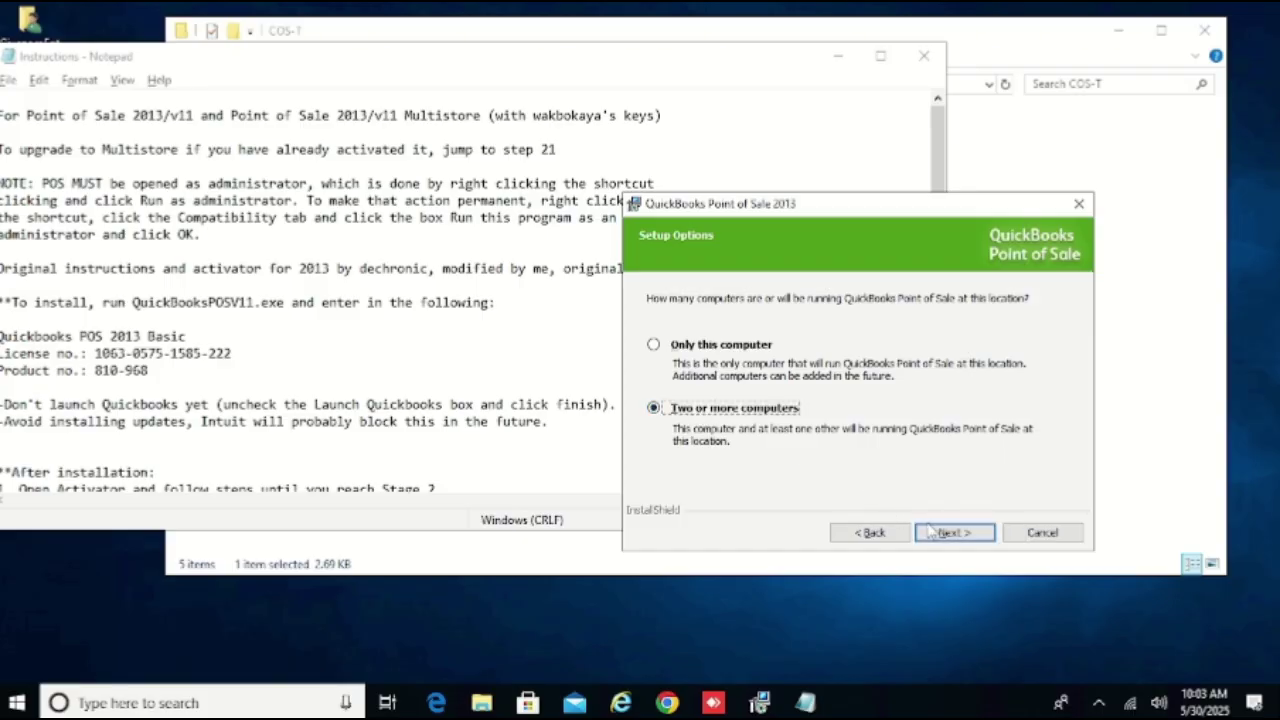
click(948, 534)
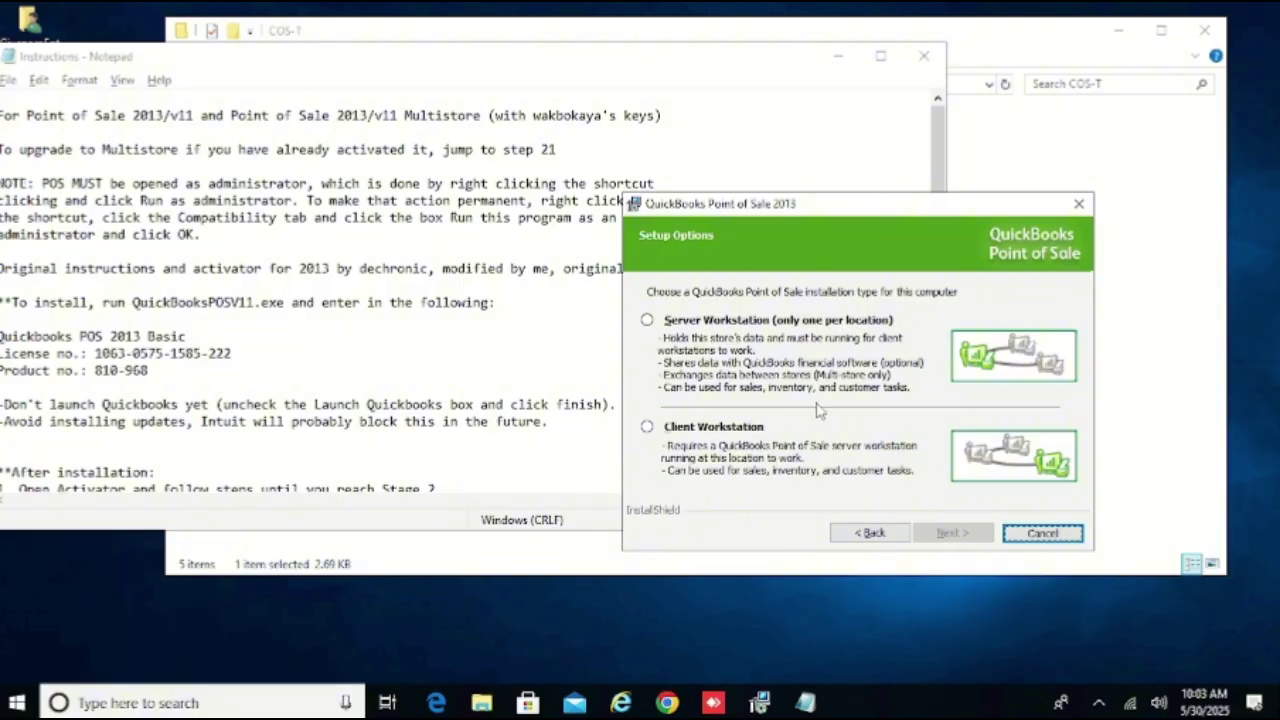
click(739, 325)
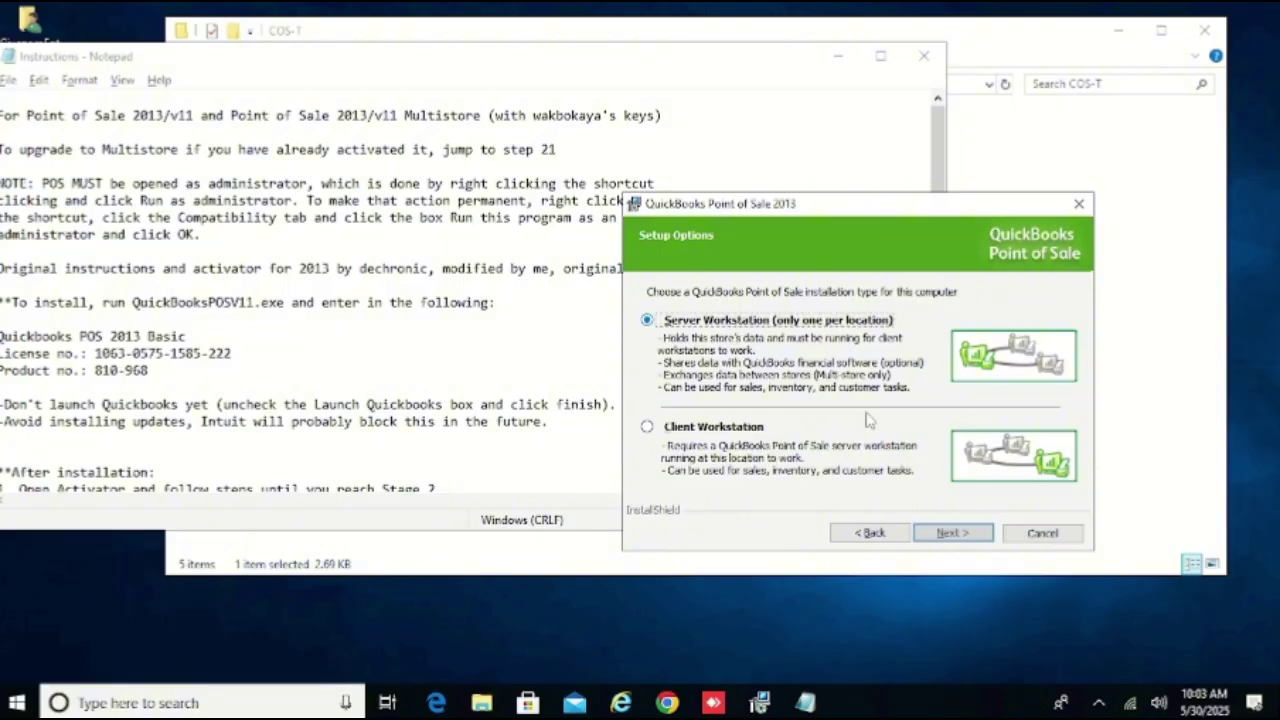
click(940, 535)
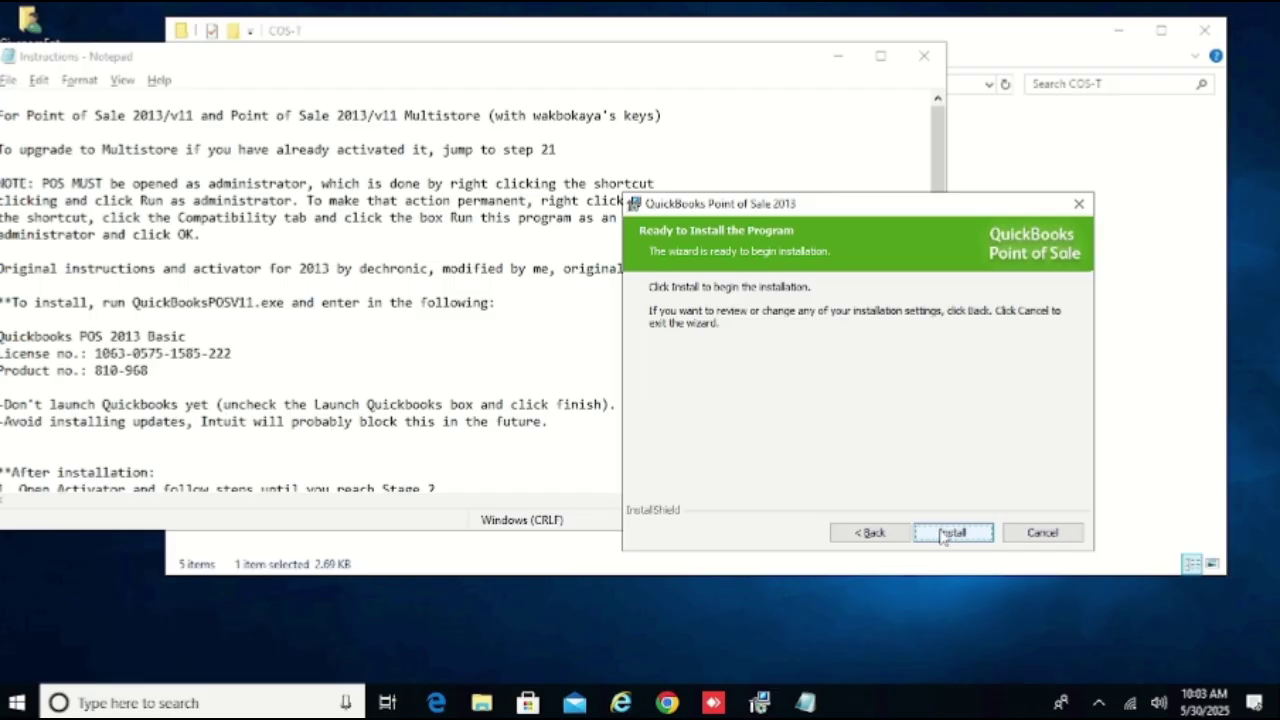
click(938, 535)
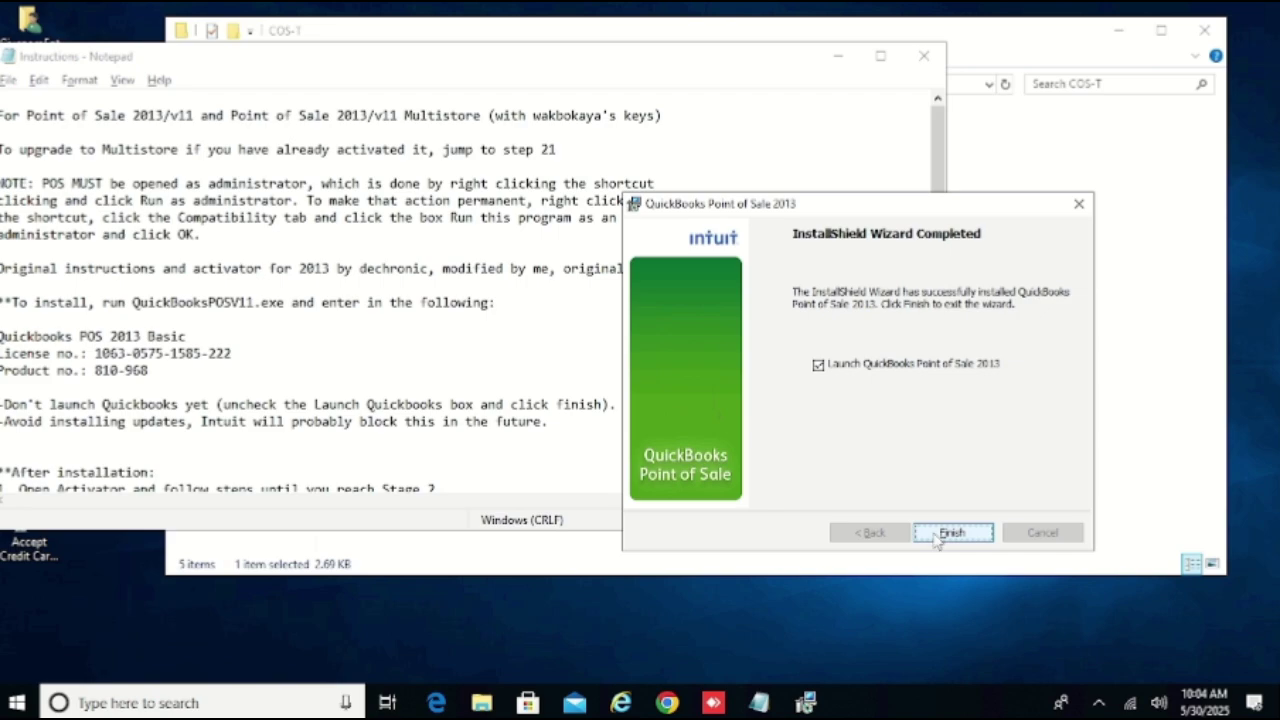
click(819, 366)
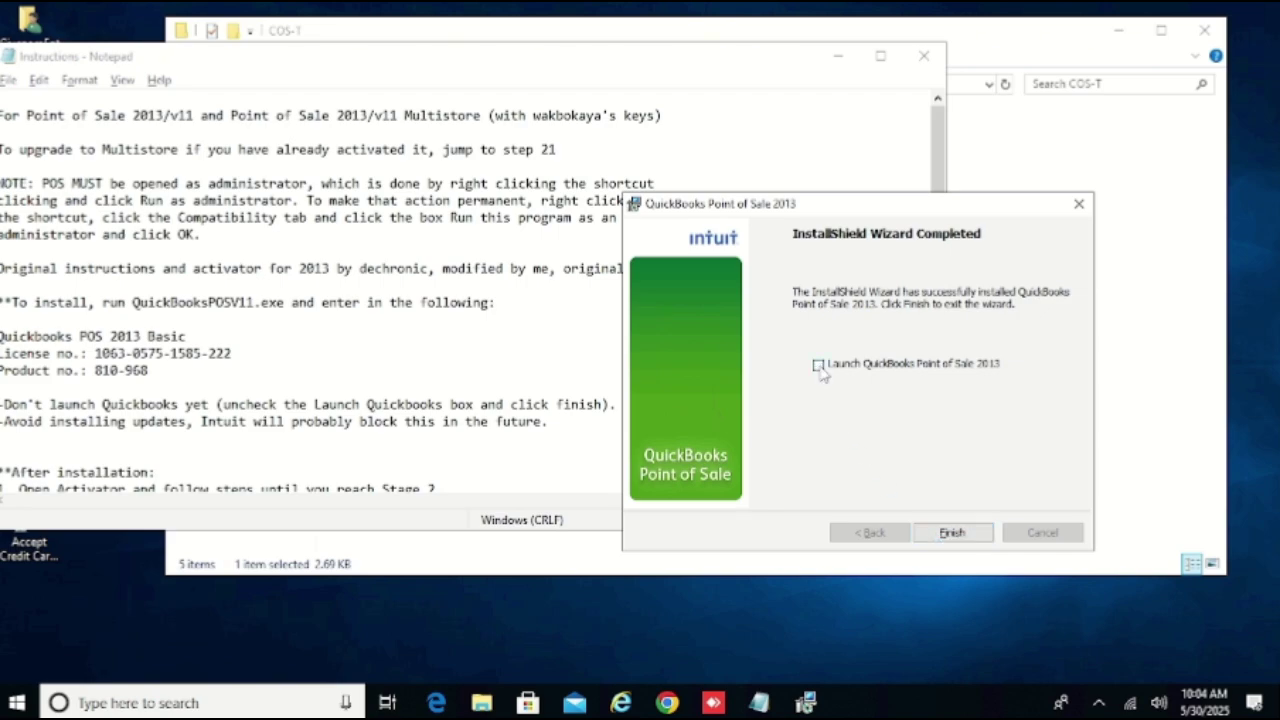
click(951, 533)
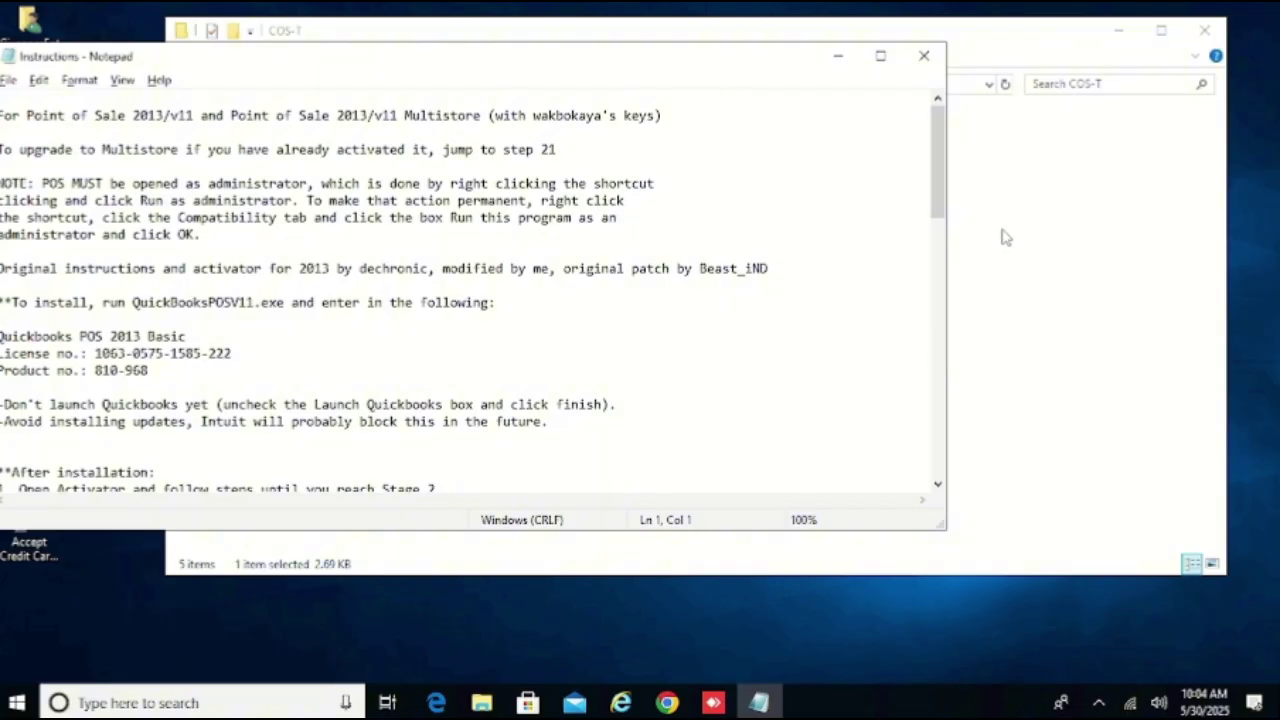
Step: Run QB2013_Activator_v0.14a as administrator from the COS-T folder and advance it to Stage 2
click(968, 48)
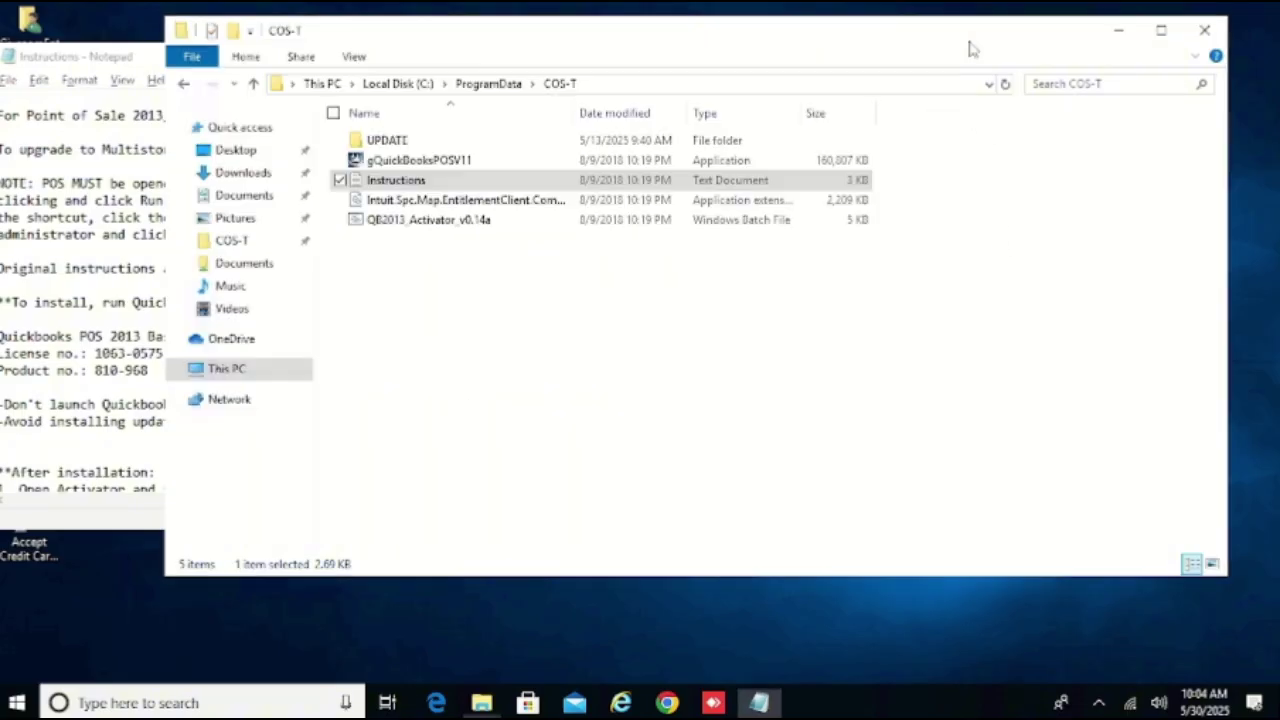
click(404, 224)
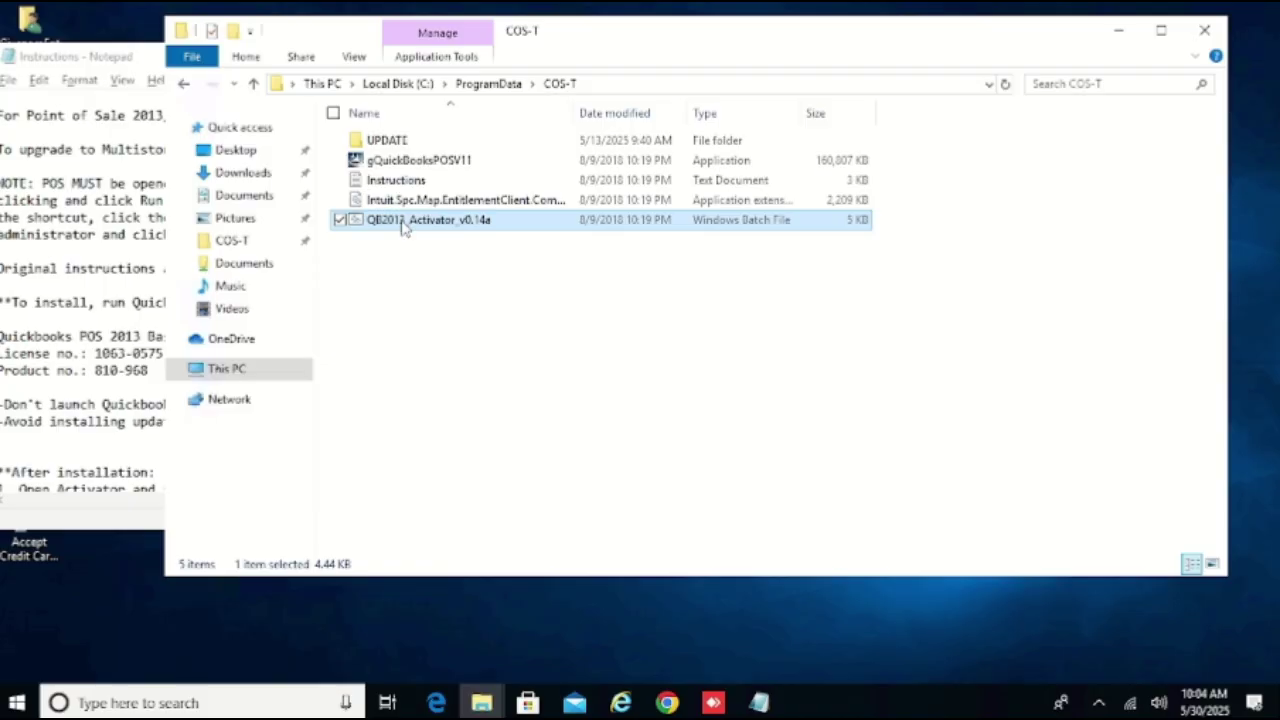
right_click(404, 226)
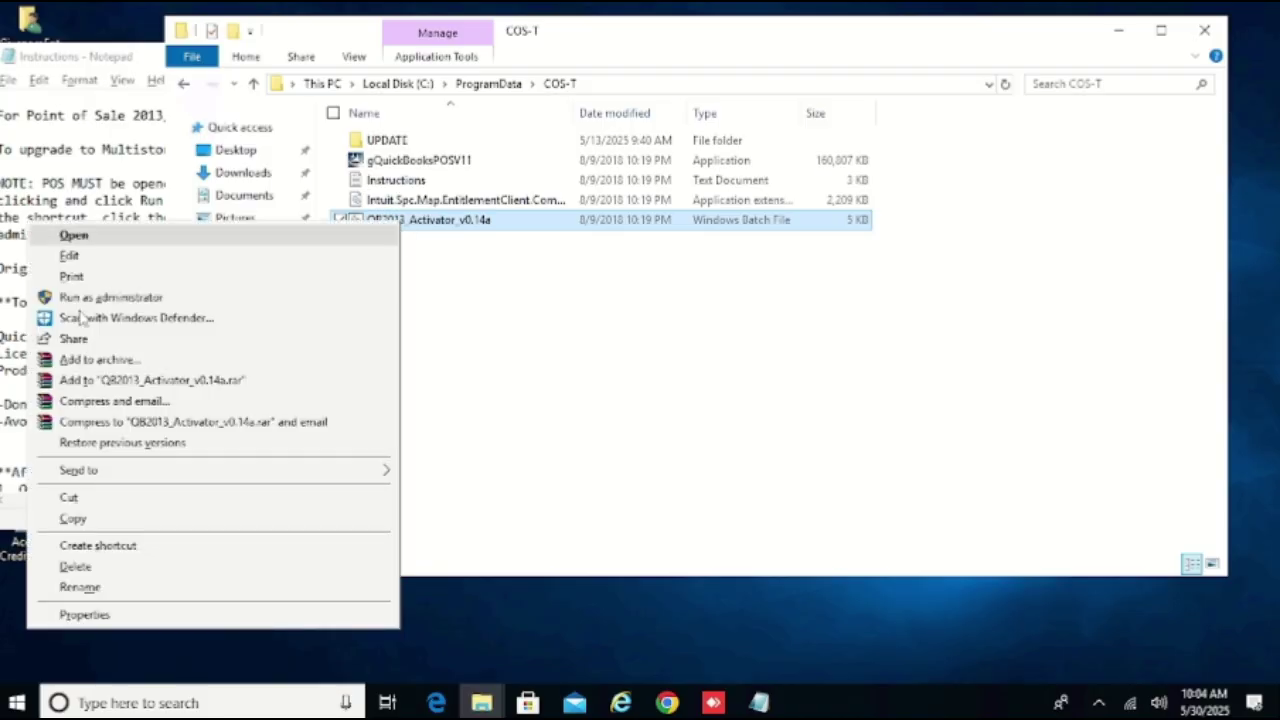
click(176, 300)
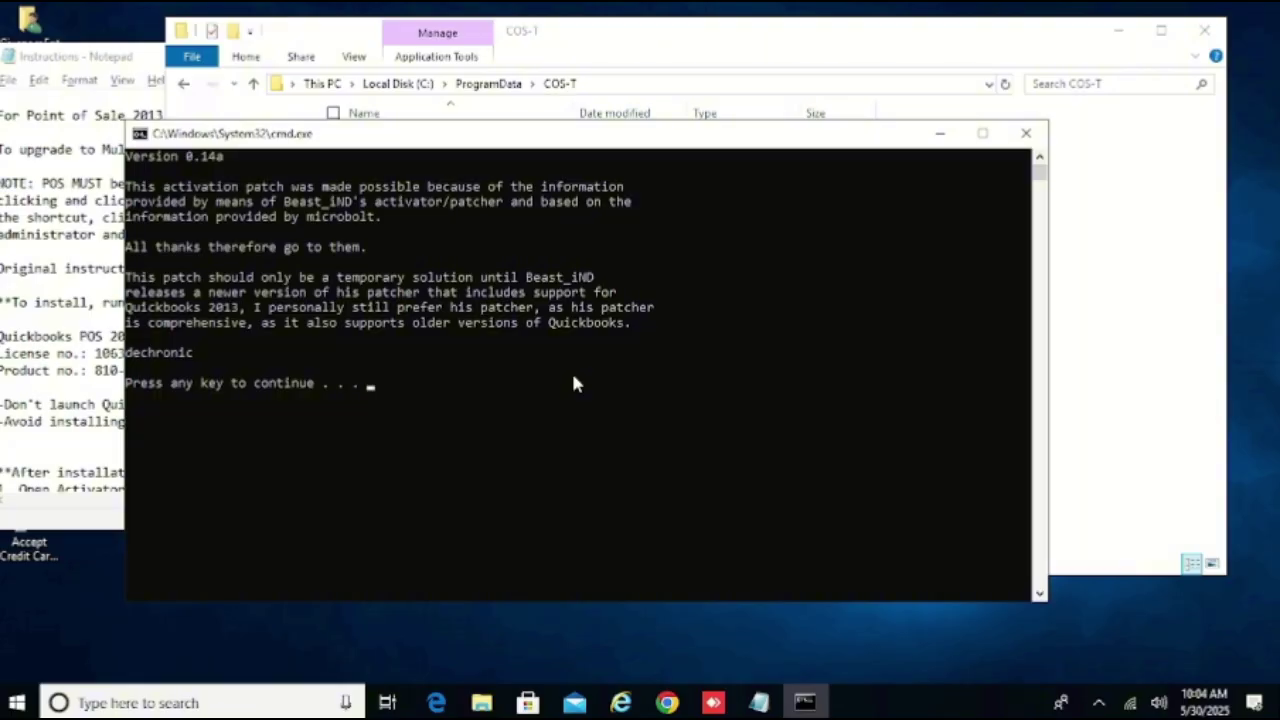
key(Return)
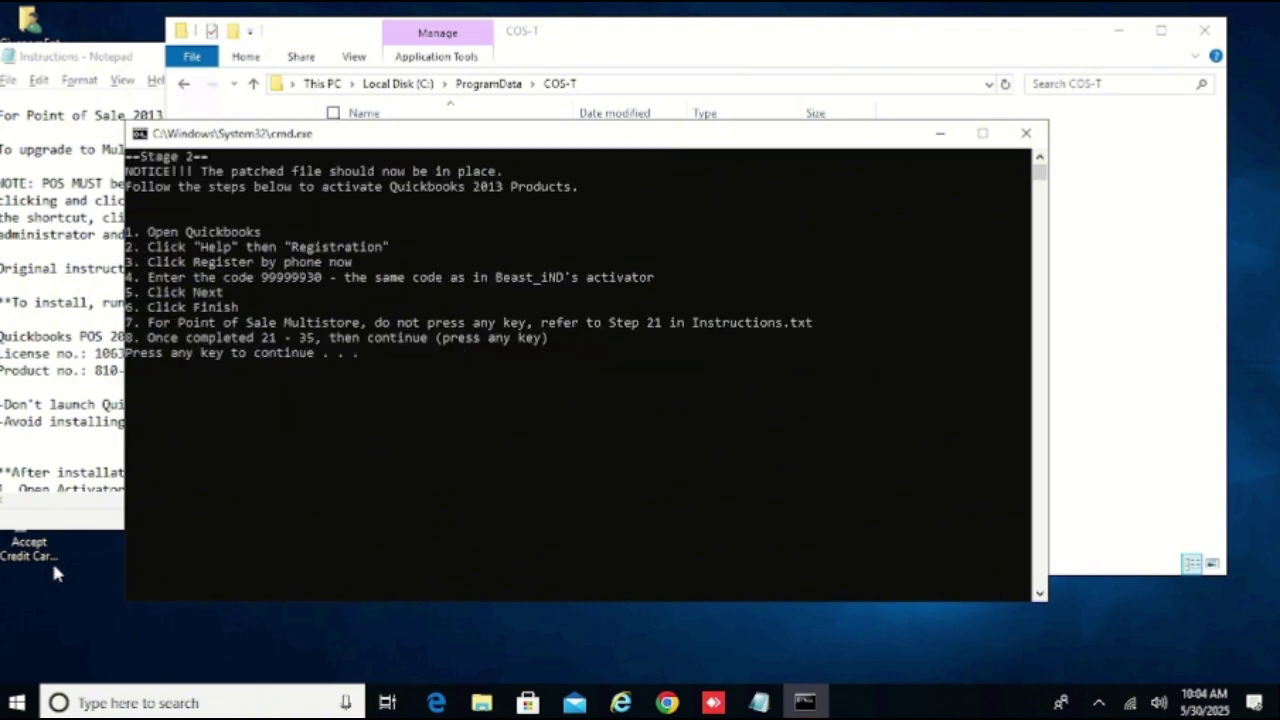
Step: Shift the Instructions window right and bring the activator console back to the front
click(18, 704)
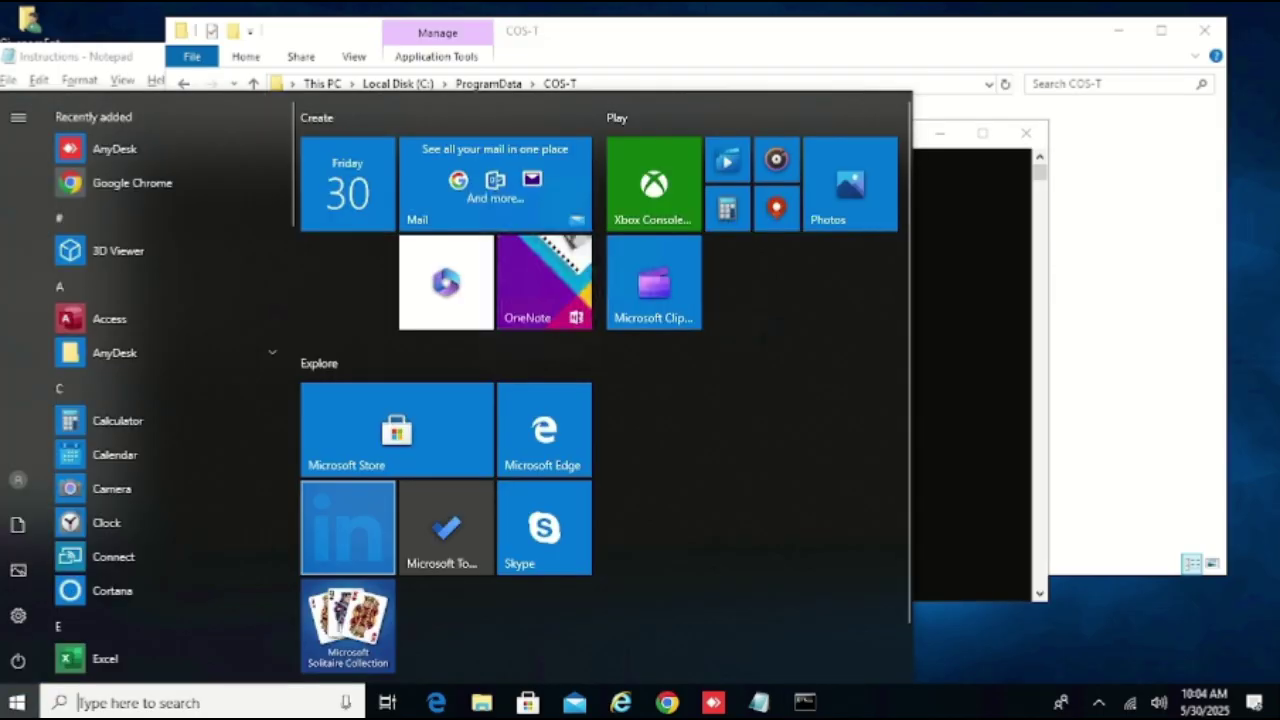
click(1020, 546)
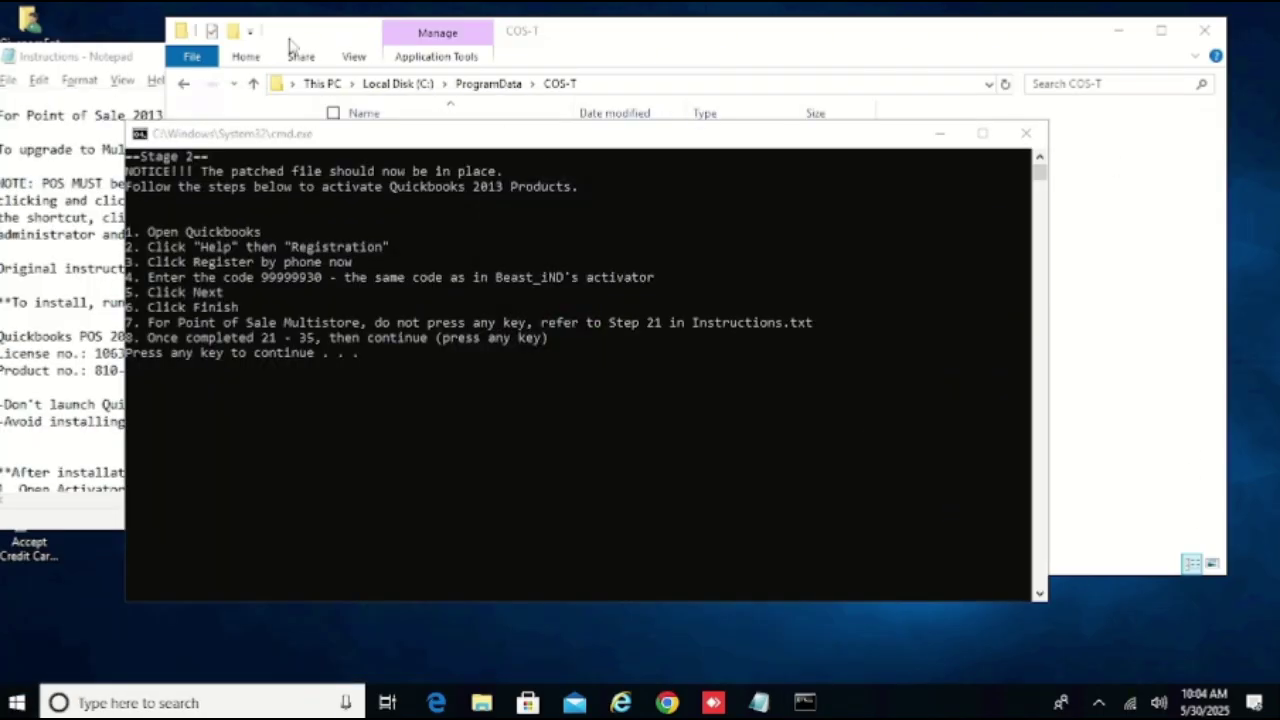
drag(140, 62, 424, 62)
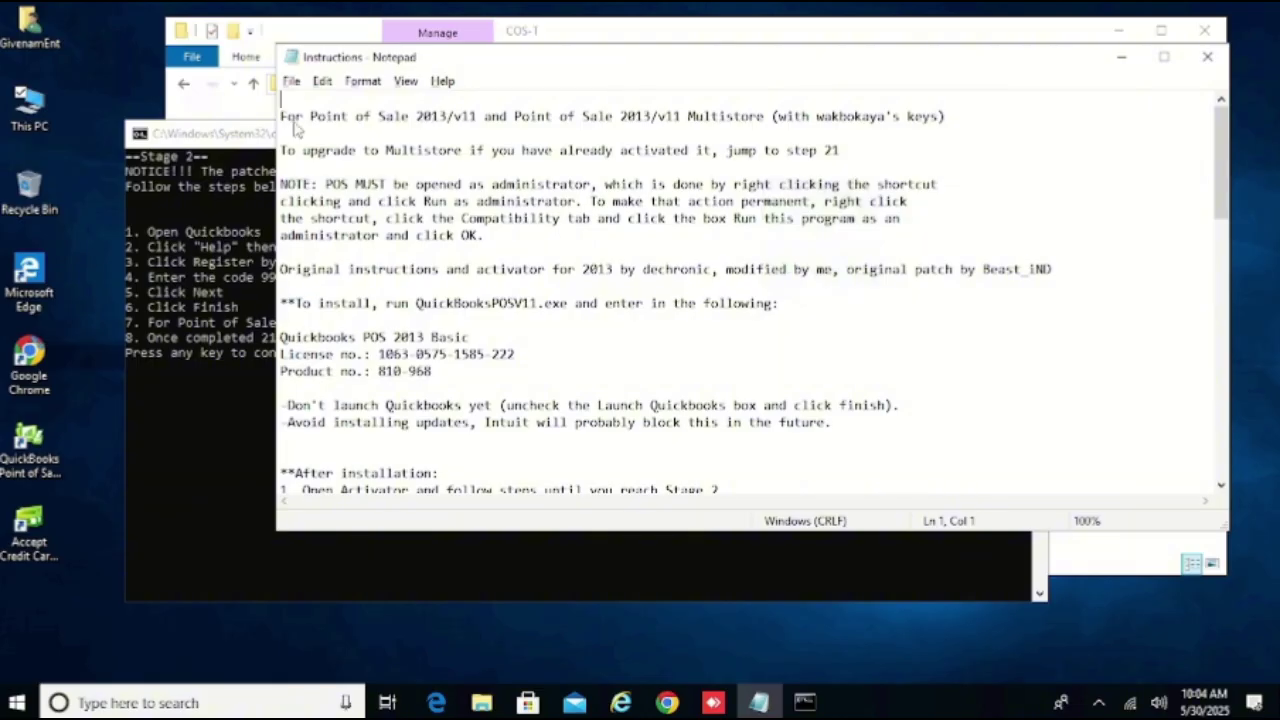
click(262, 135)
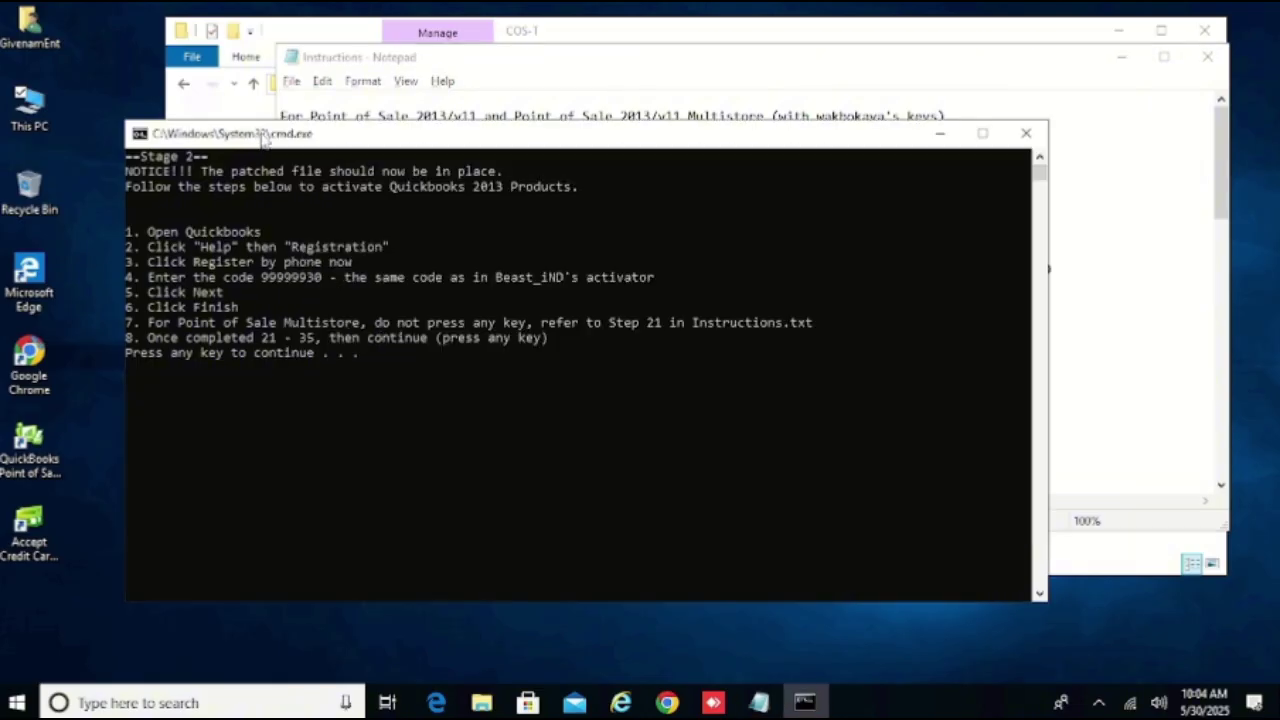
Step: Launch Point of Sale without checking for updates and open the Al's Sports Hut sample data in practice mode
double_click(36, 450)
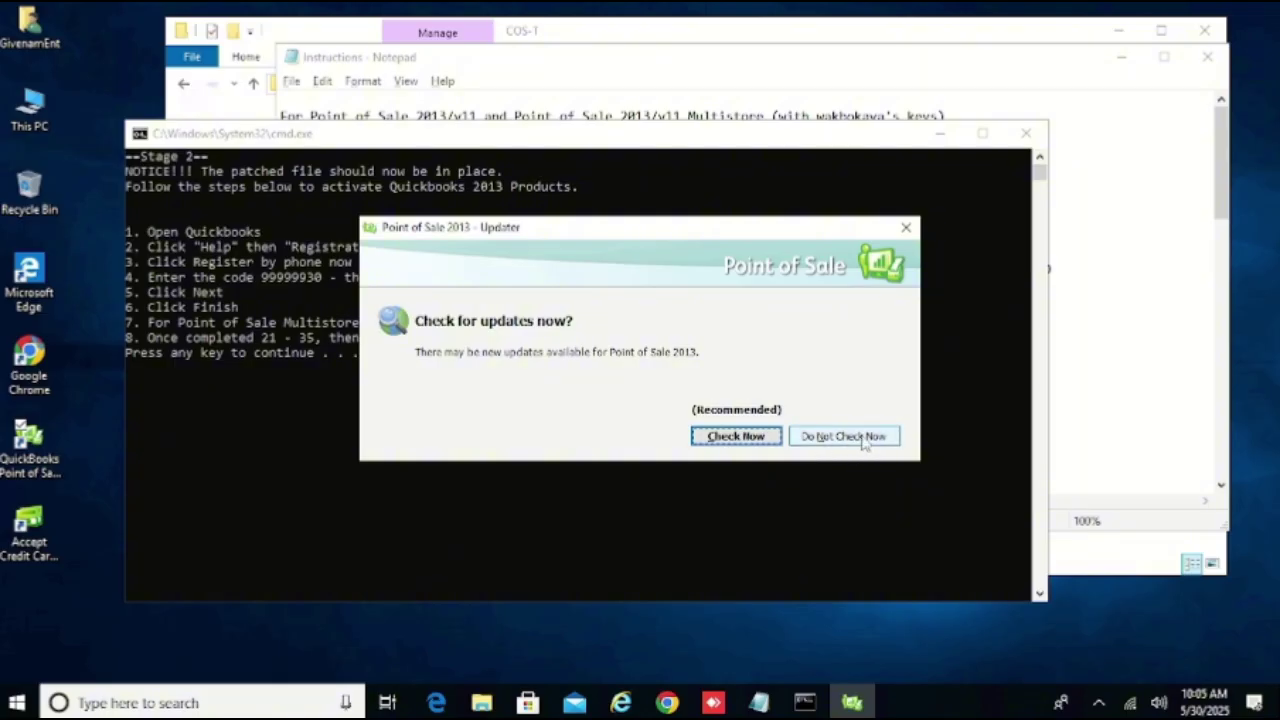
click(843, 436)
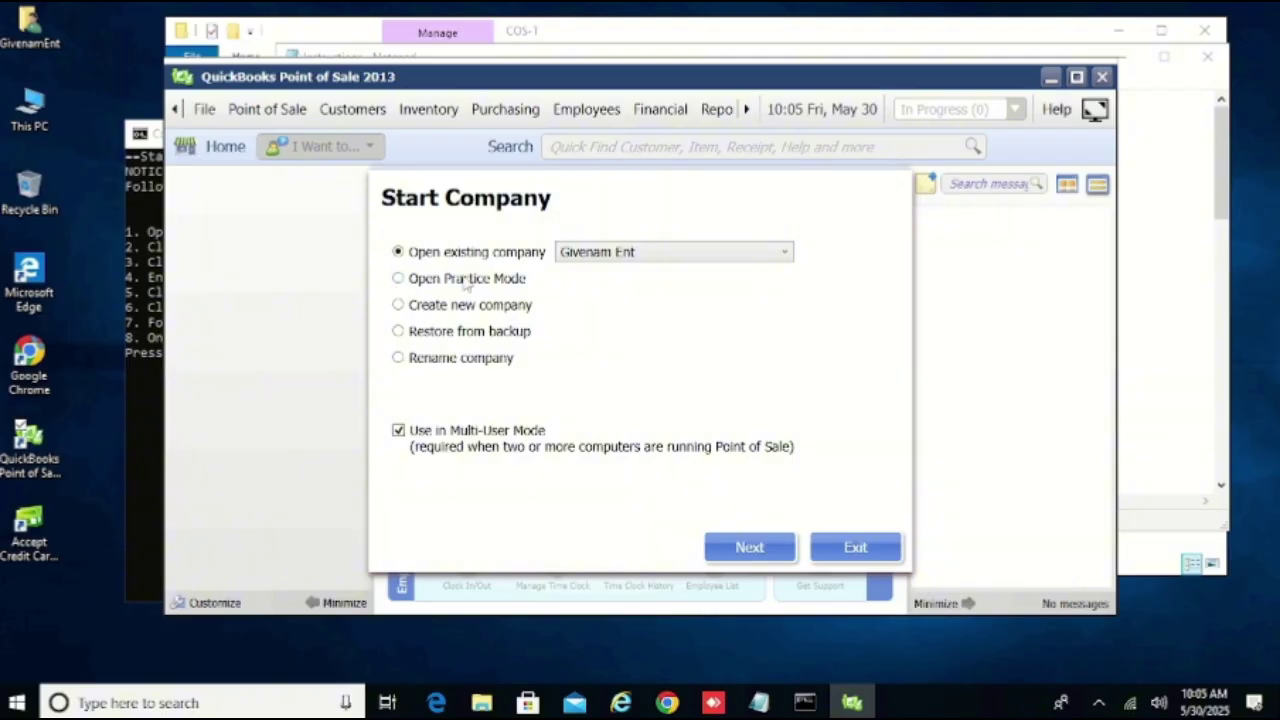
click(427, 280)
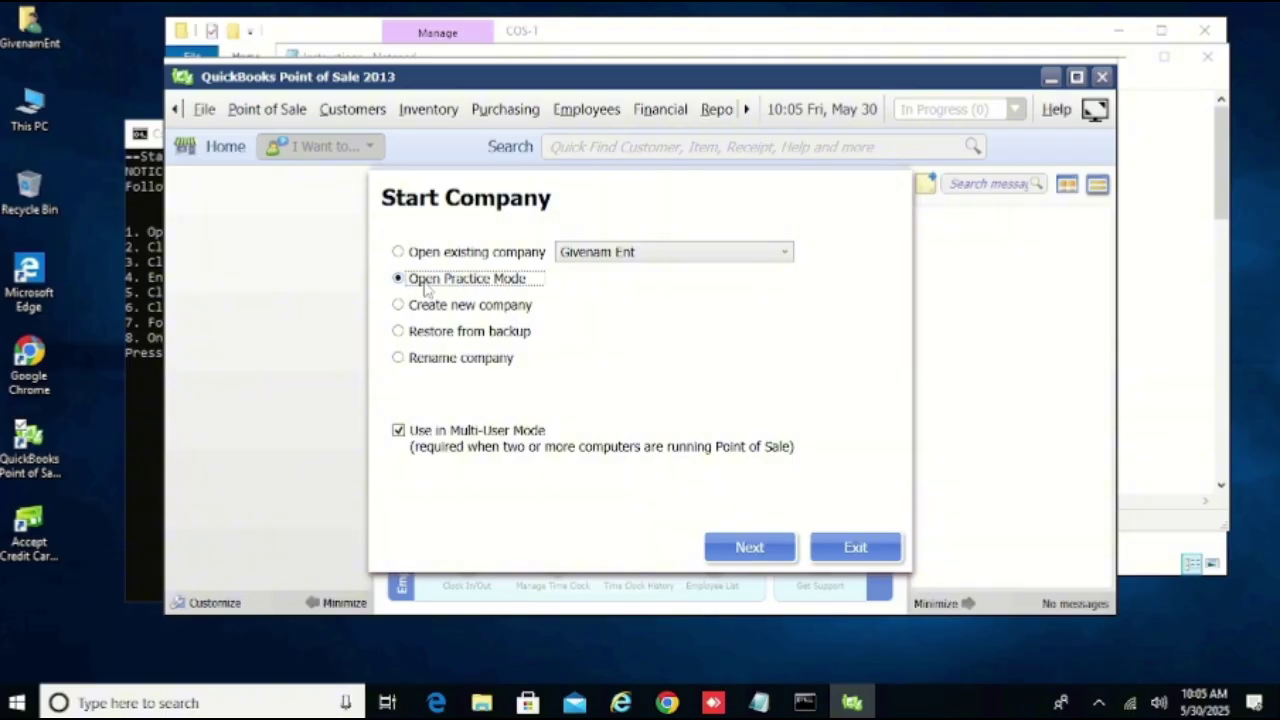
click(752, 549)
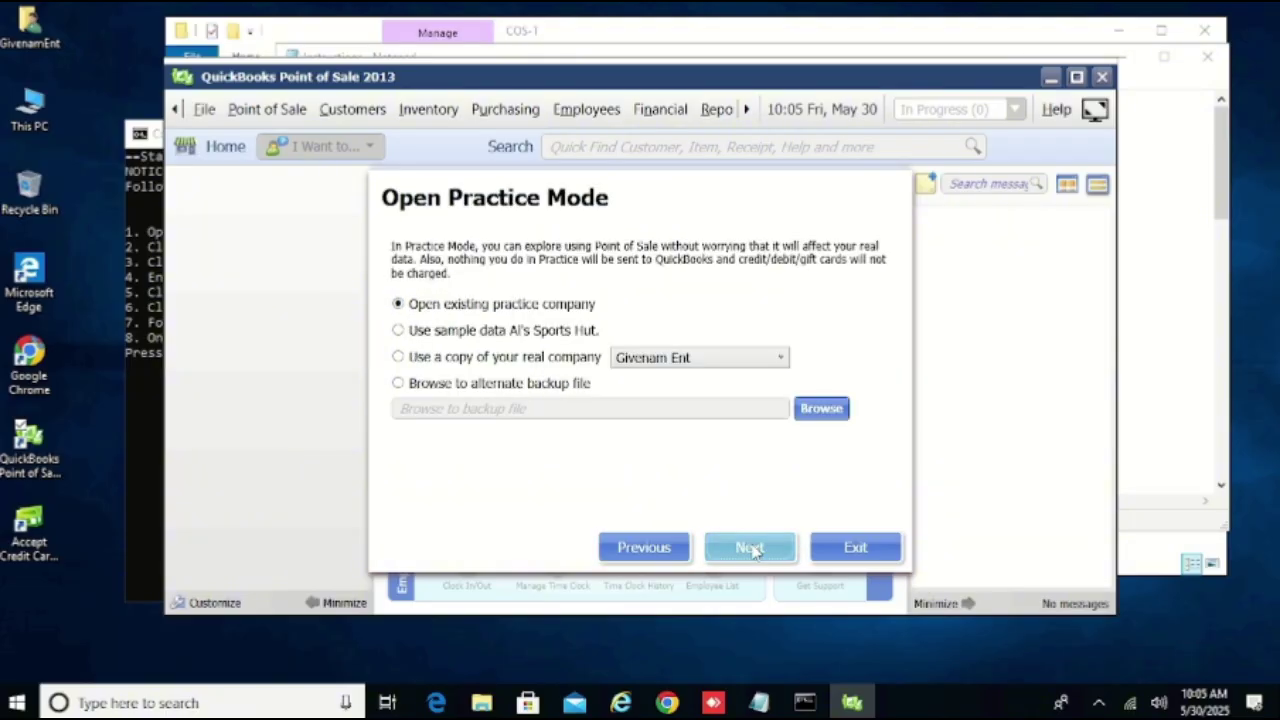
click(447, 333)
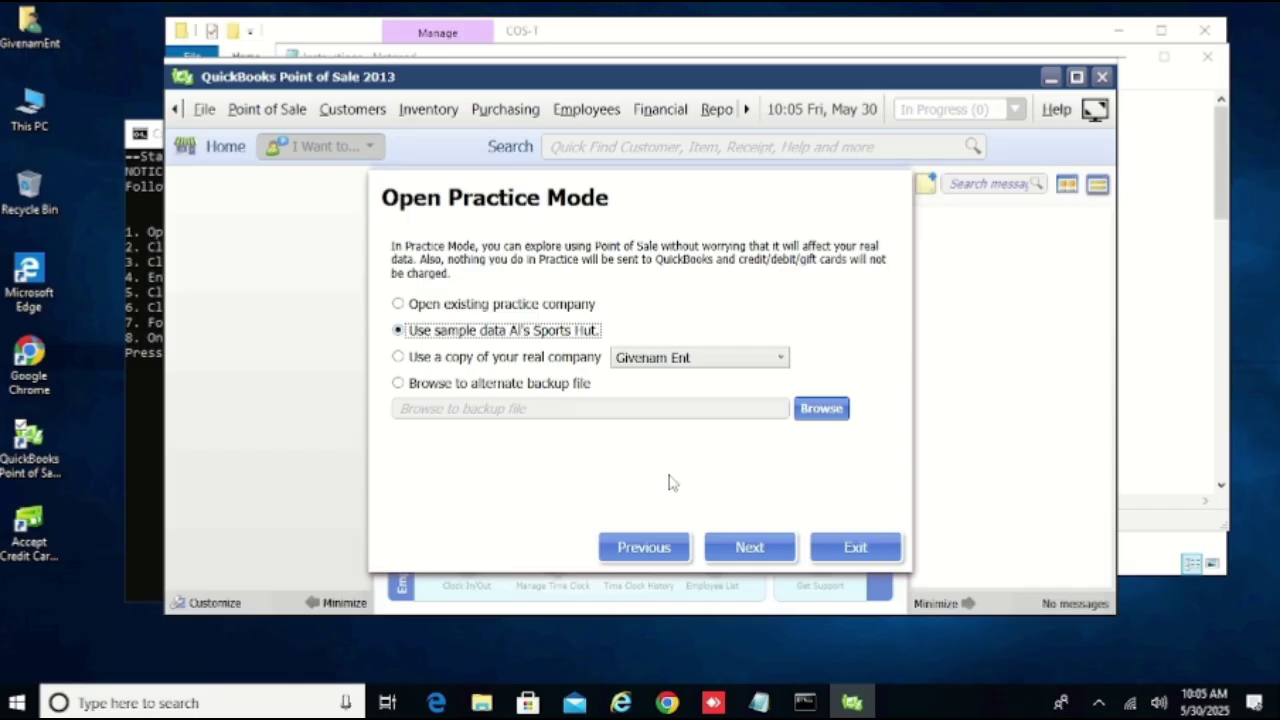
click(743, 560)
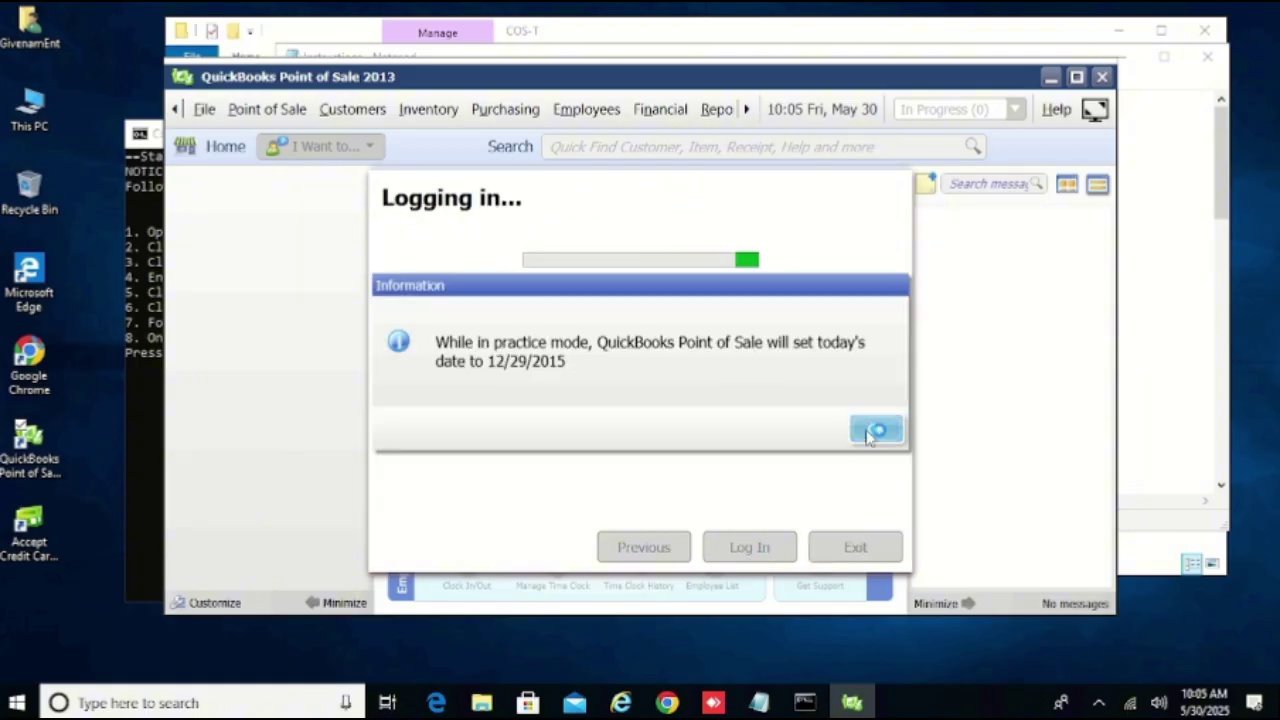
click(872, 432)
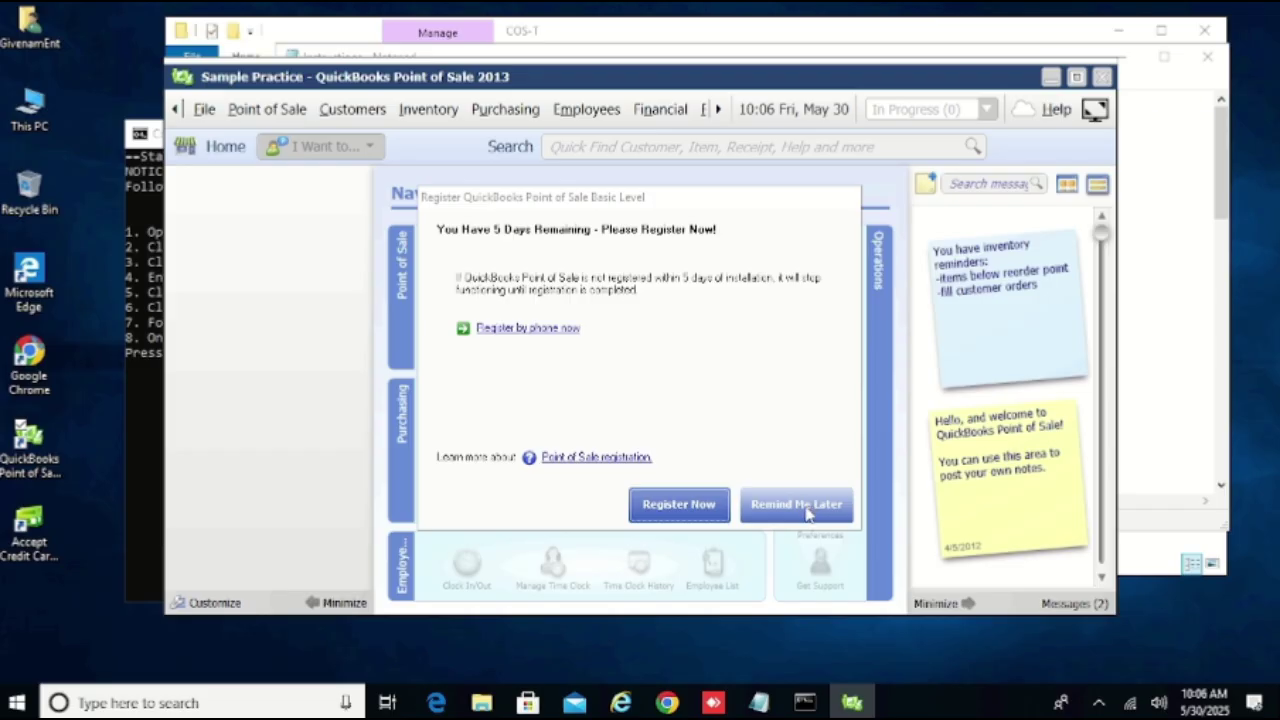
Step: Postpone registration and dismiss the practice-mode notice and the payments banner
click(806, 512)
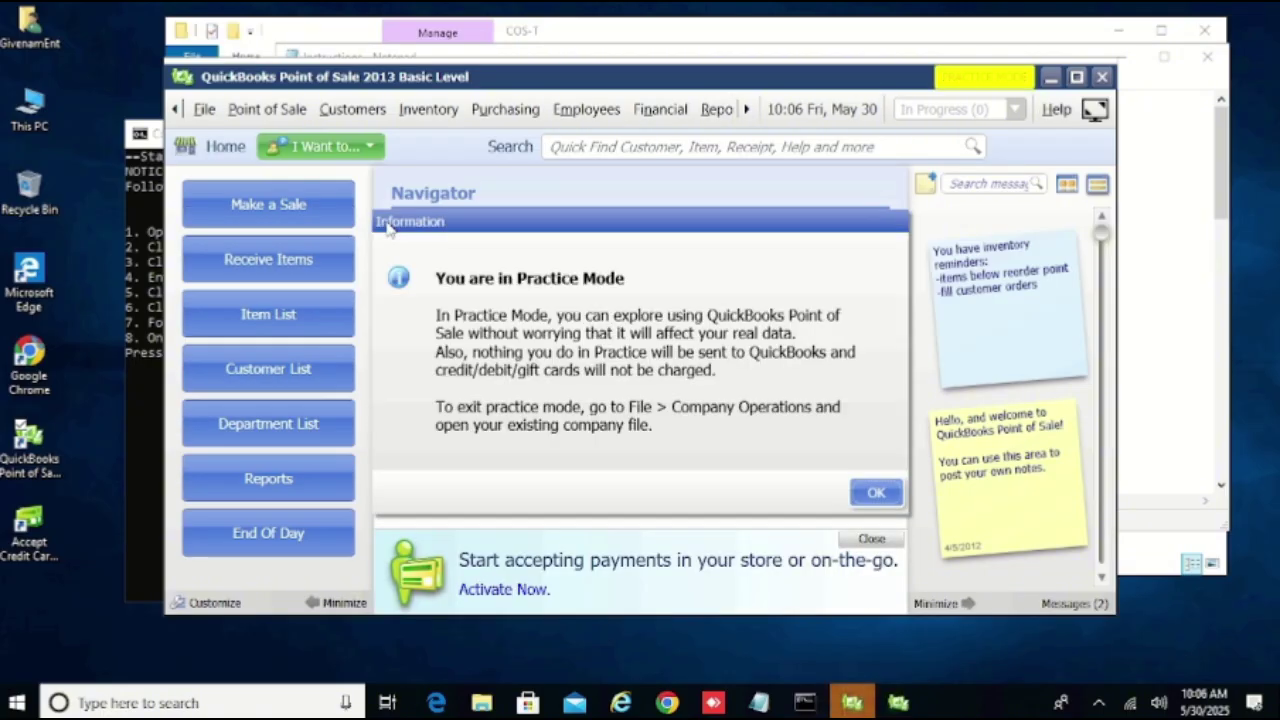
click(878, 494)
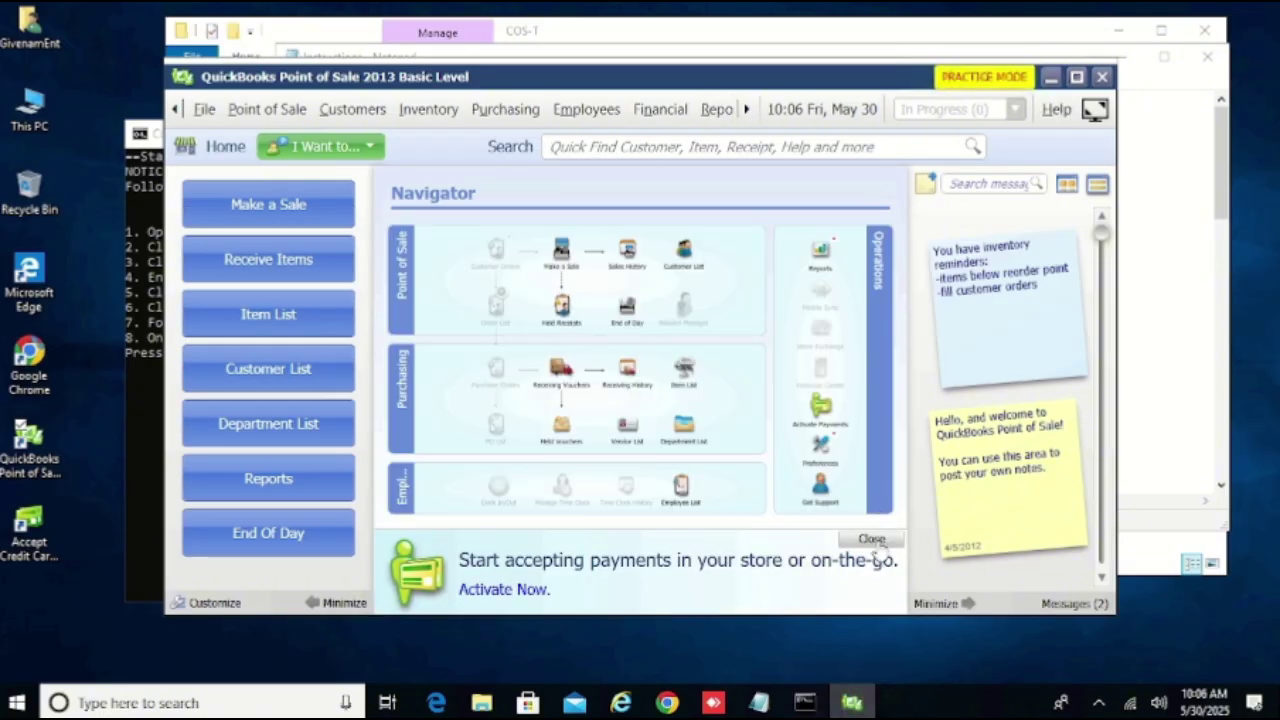
click(877, 540)
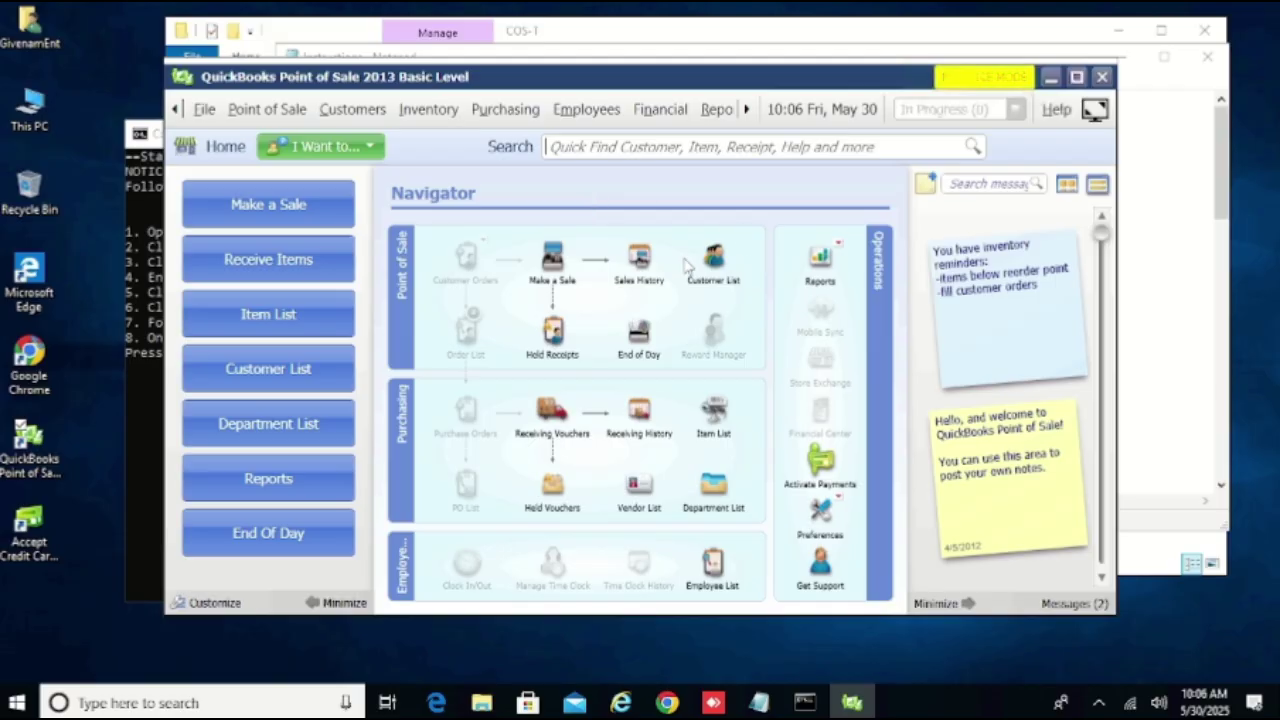
Step: Check the activator console, then choose Help > Registration to register by phone
click(141, 133)
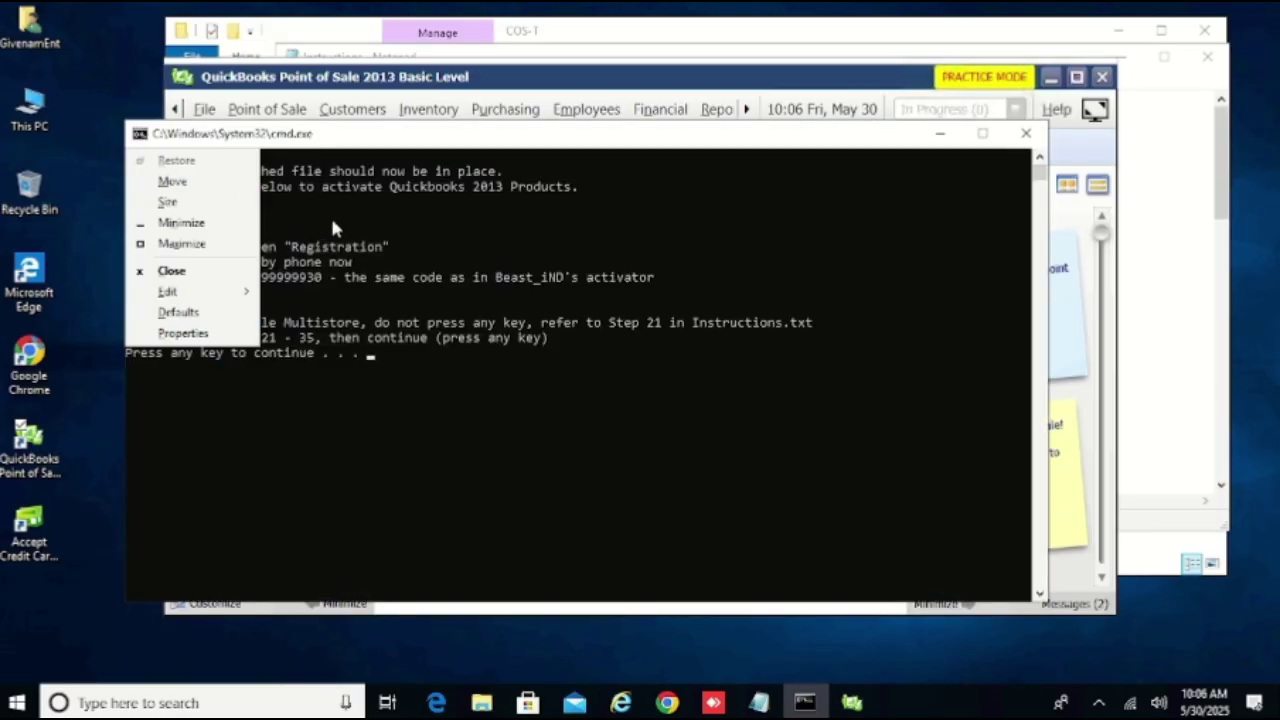
click(458, 140)
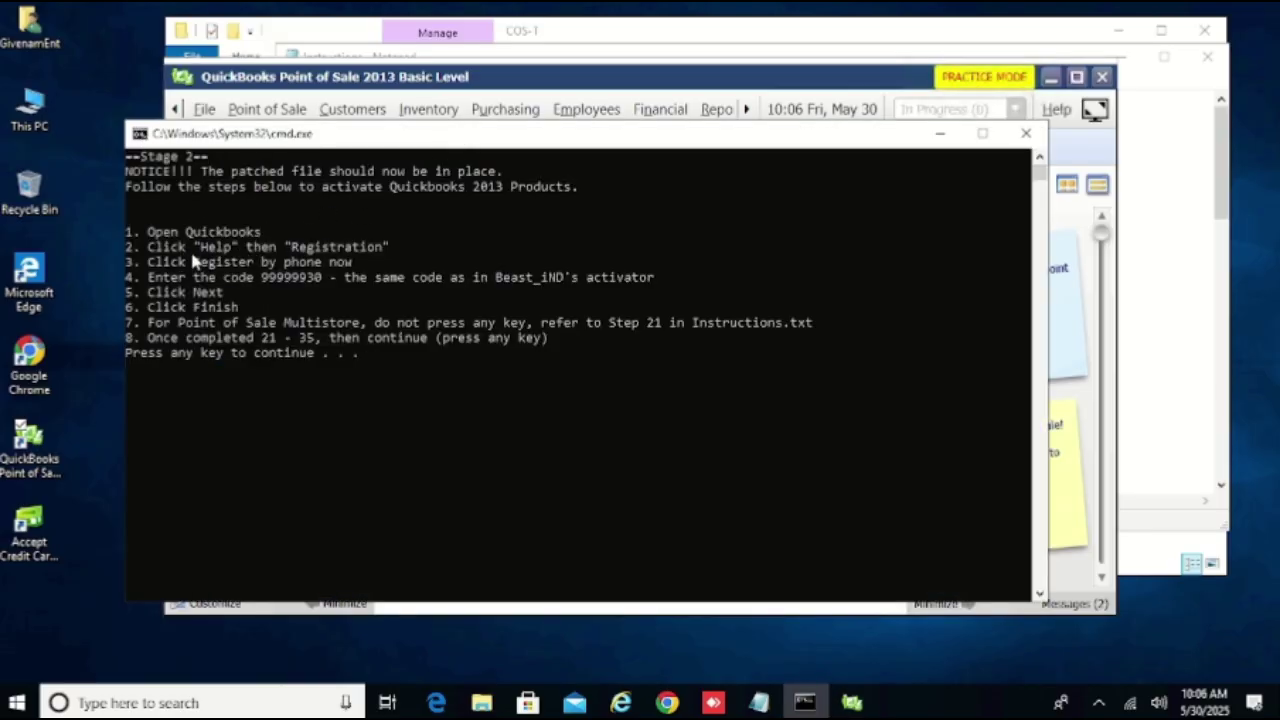
click(1085, 162)
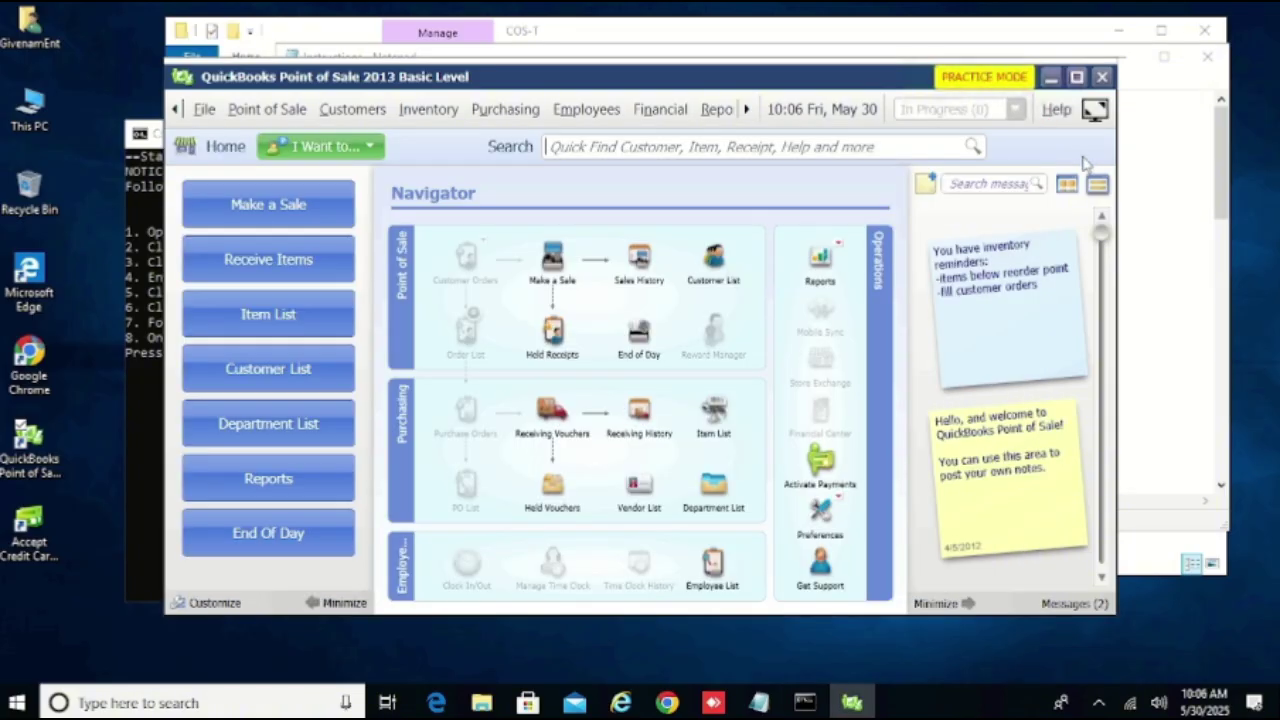
click(1055, 111)
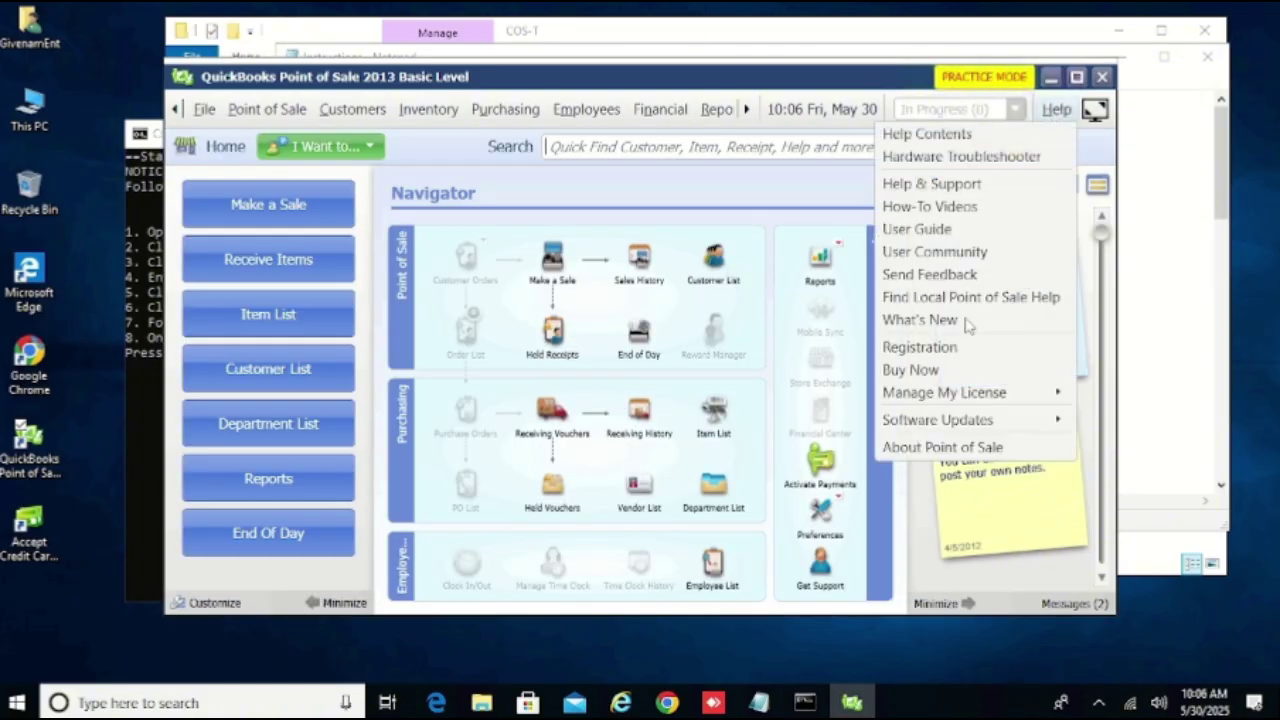
click(920, 350)
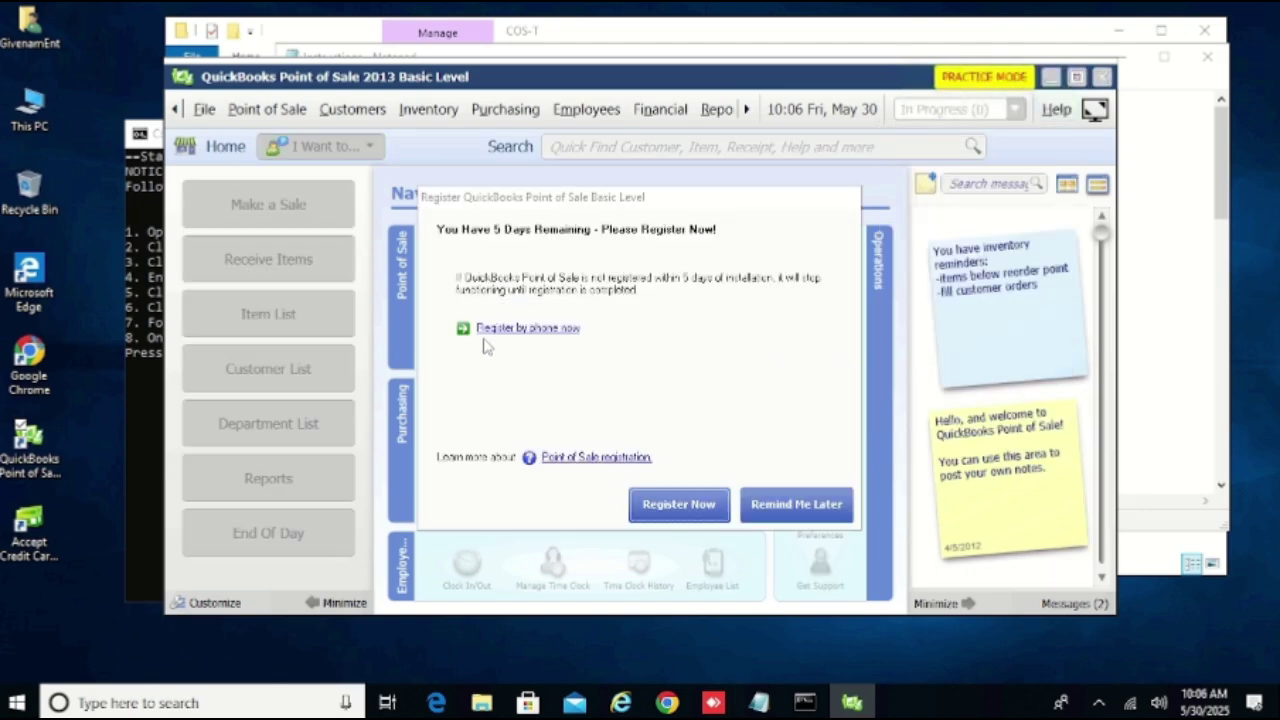
click(558, 333)
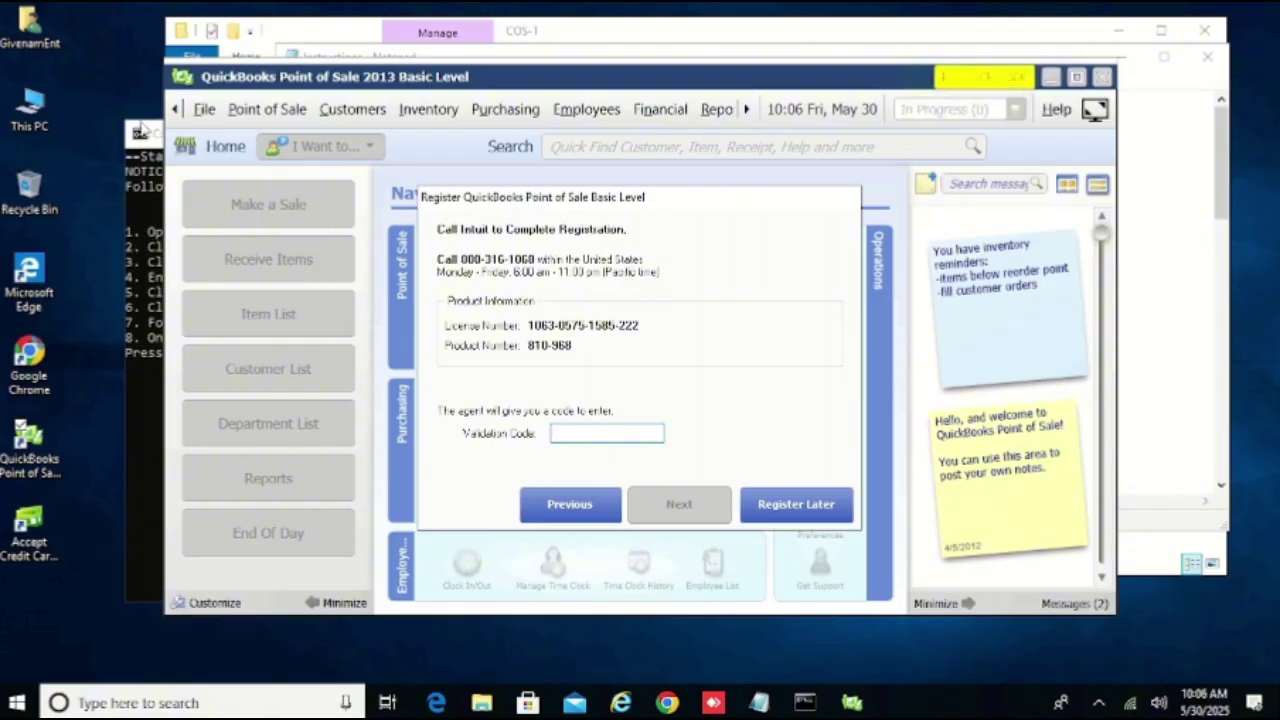
Step: Copy the validation code from the instructions, paste it into the registration dialog, and finish
click(29, 440)
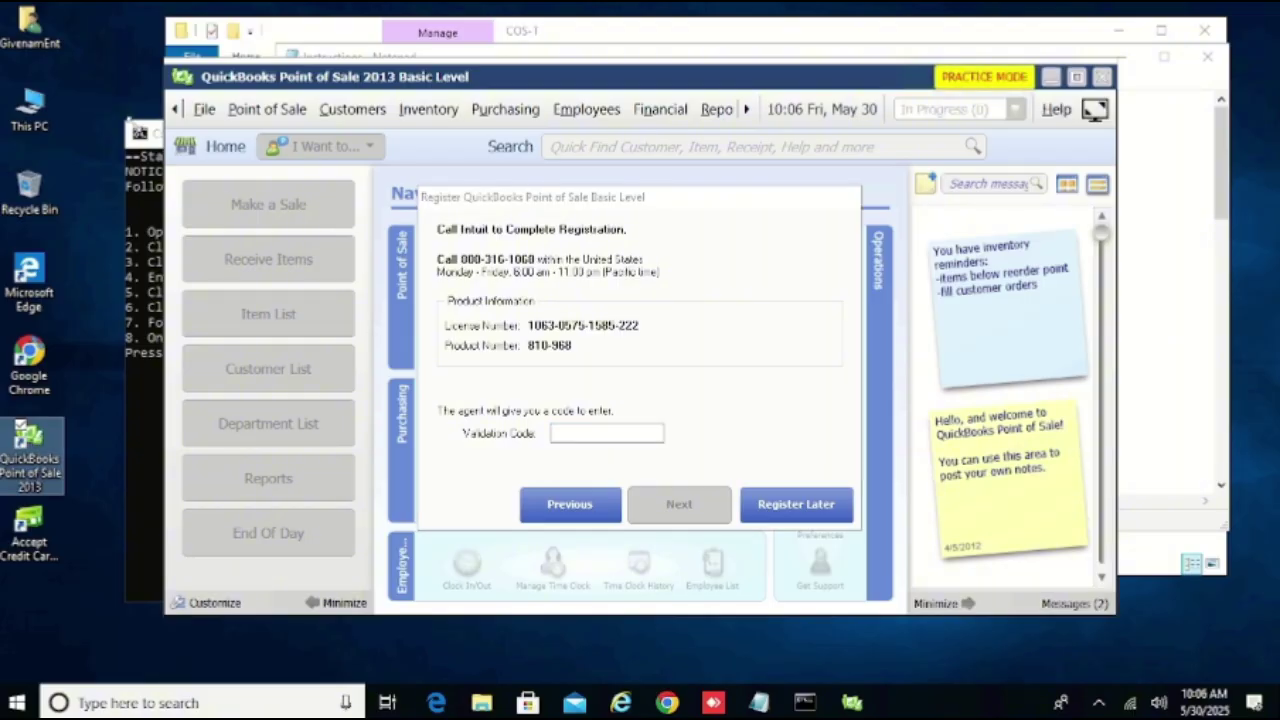
click(139, 132)
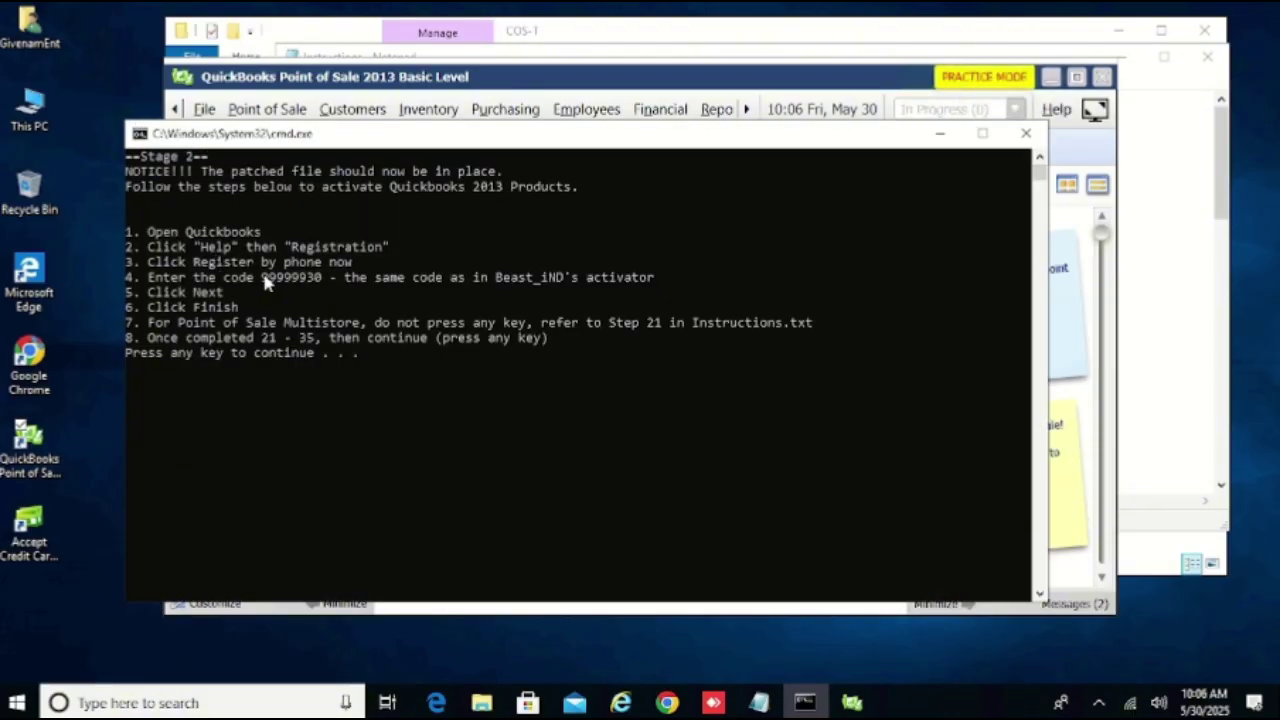
drag(263, 281, 313, 285)
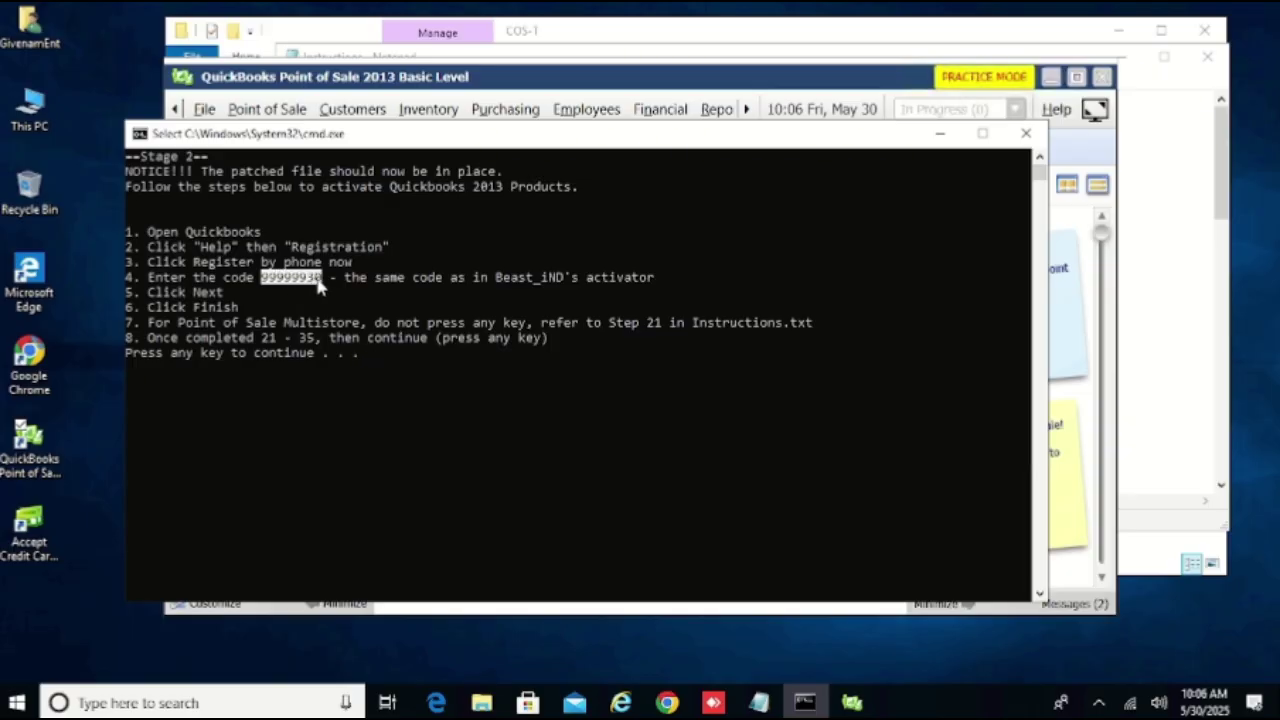
right_click(320, 287)
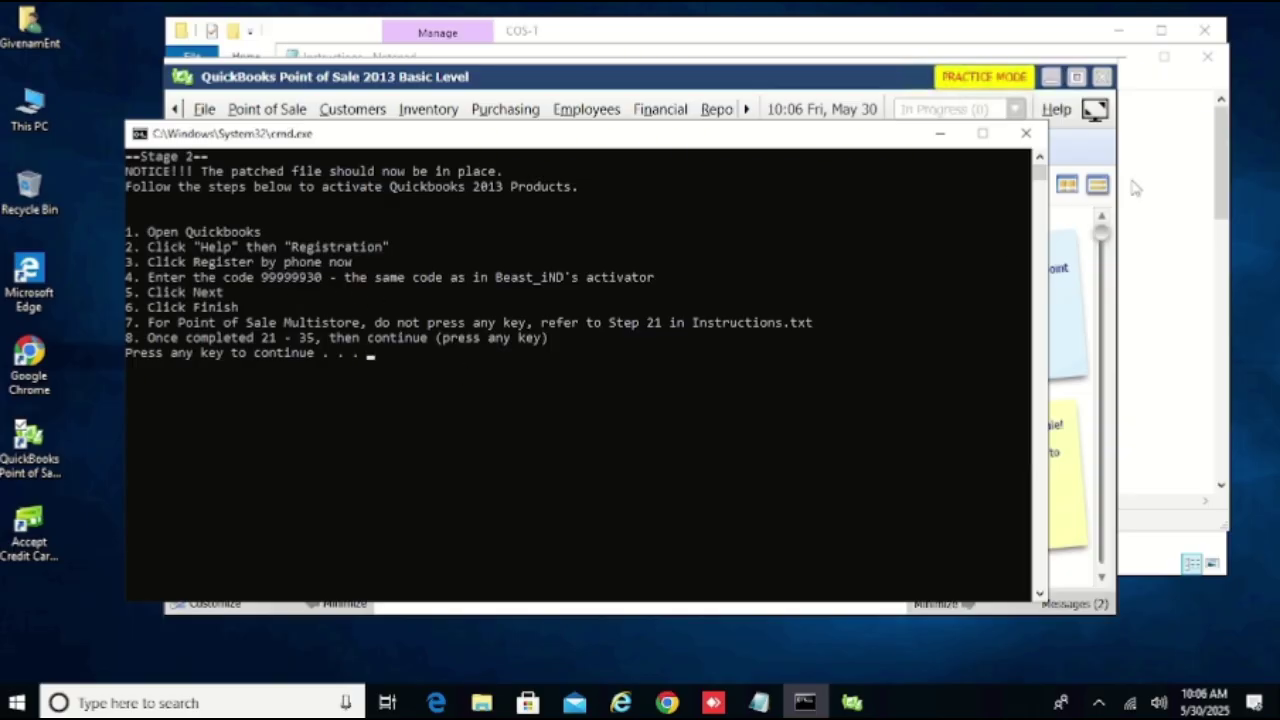
click(1100, 142)
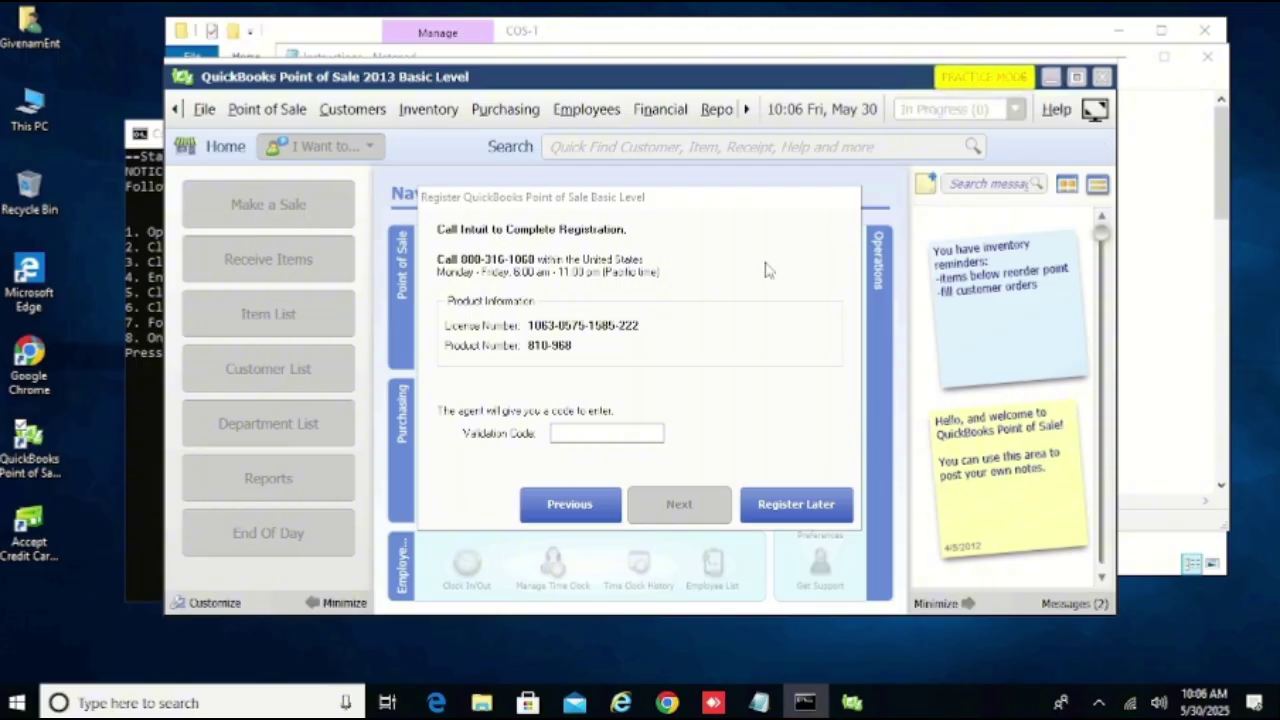
click(576, 432)
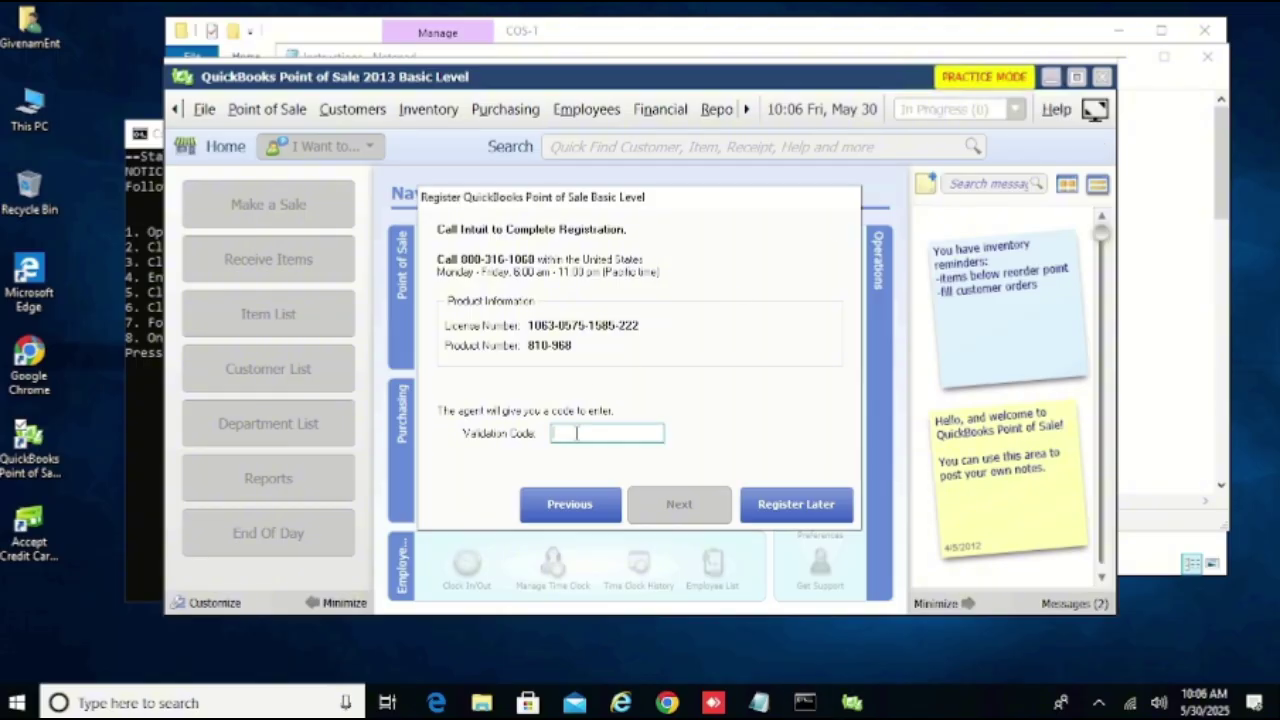
text(99999930)
click(672, 508)
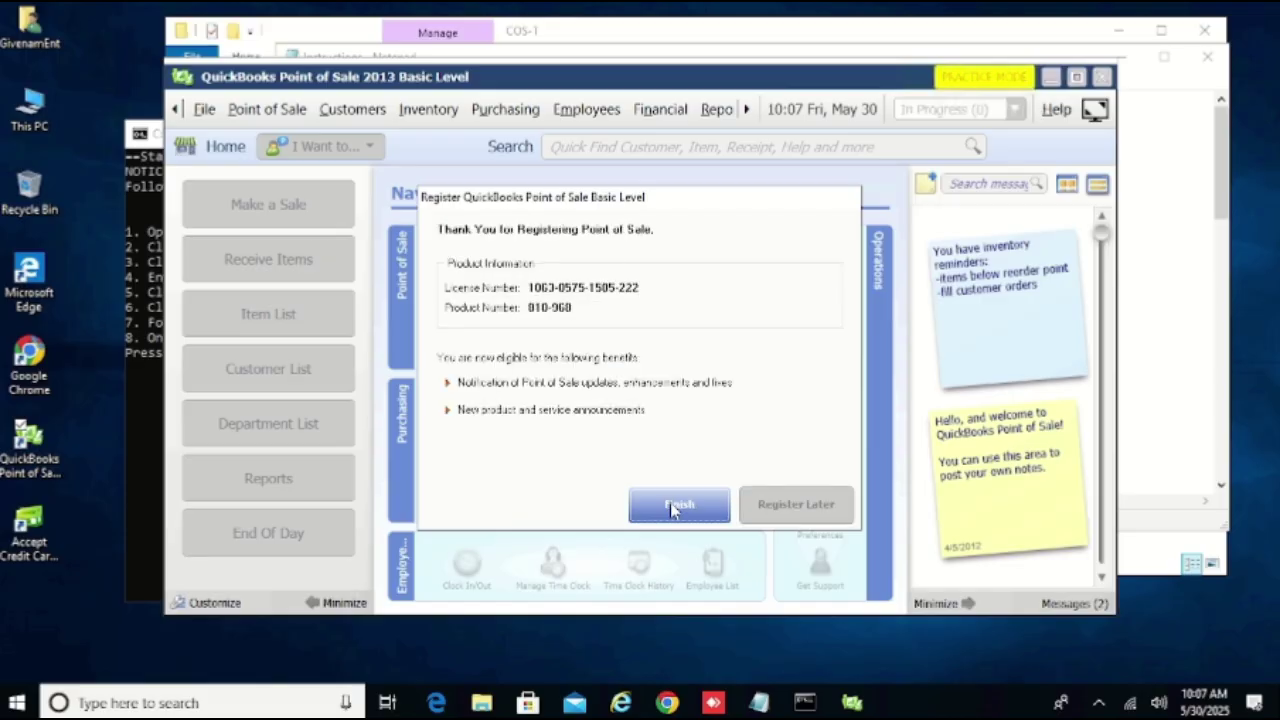
click(672, 508)
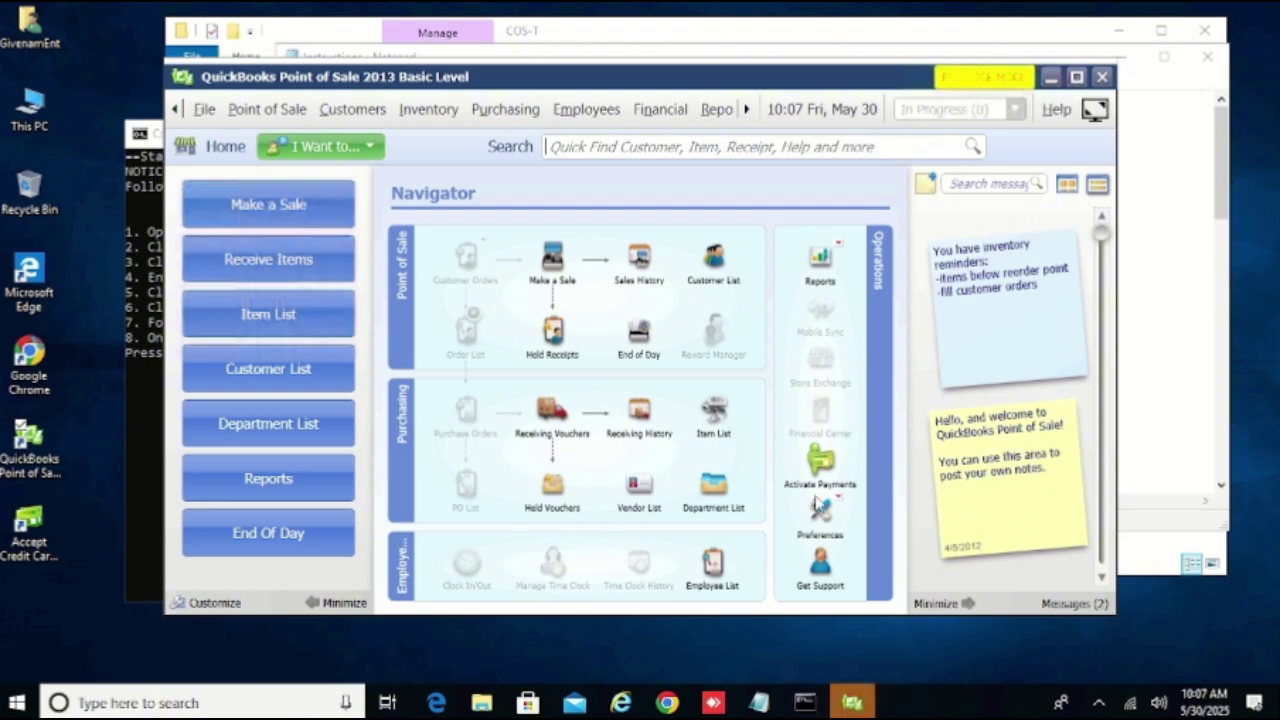
mouse_move(852, 702)
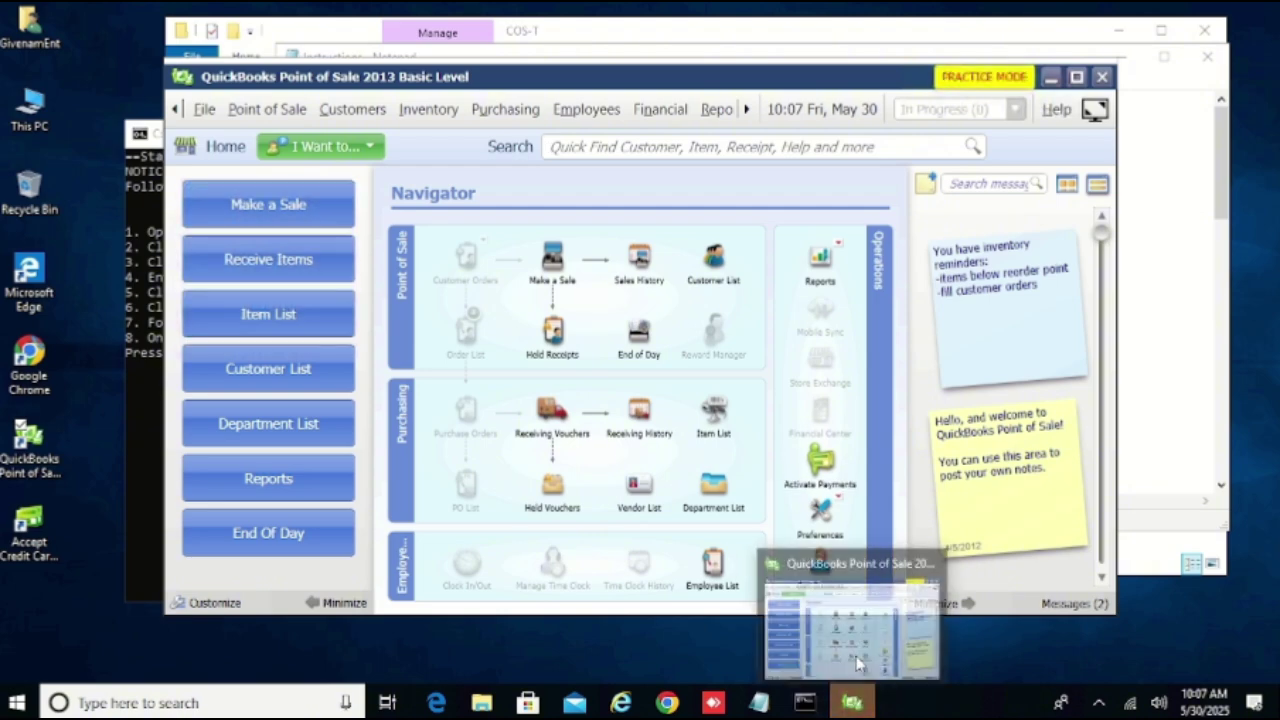
click(857, 662)
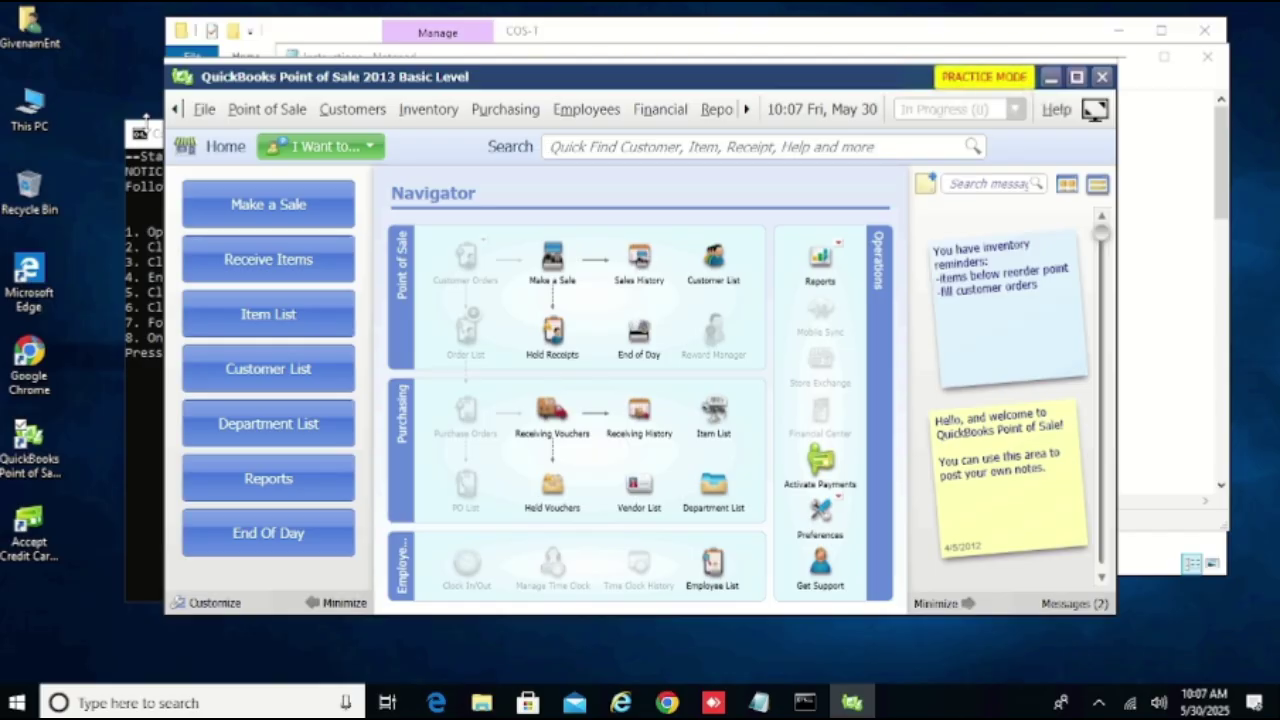
click(146, 134)
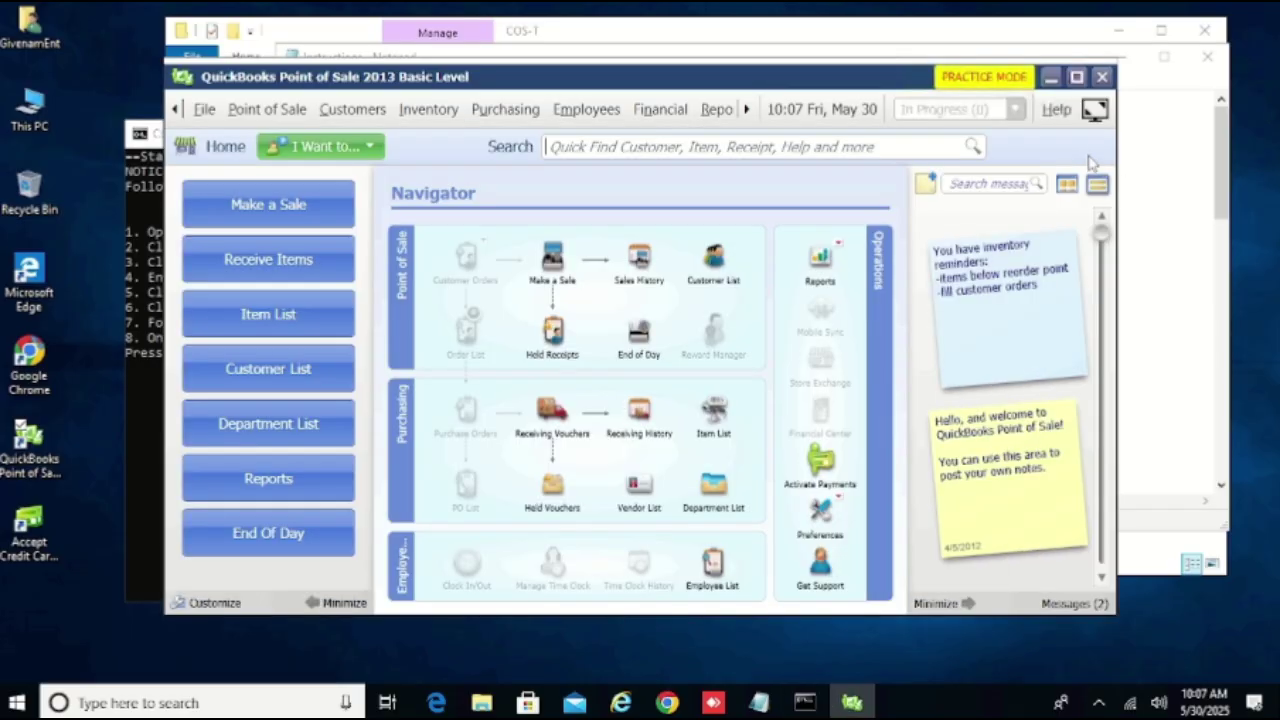
click(1086, 158)
Step: Bring Instructions.txt forward, scroll to the user-adding and Multistore steps, and move it left
click(759, 702)
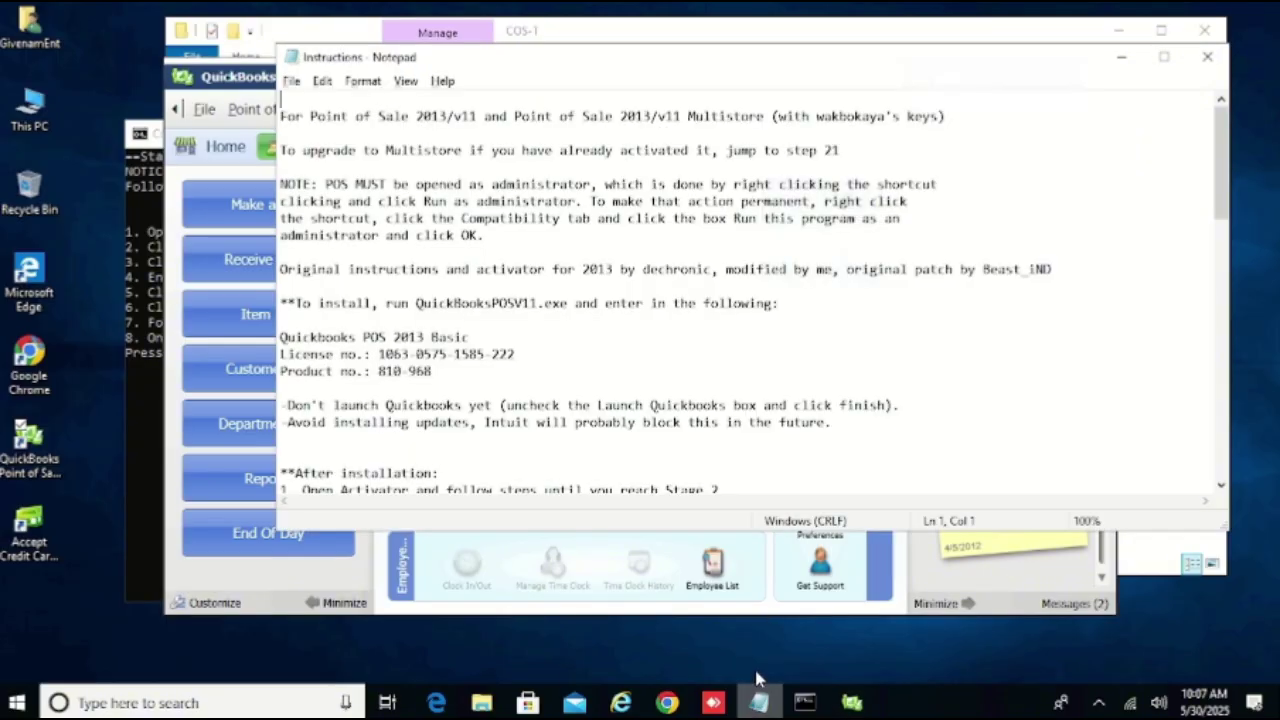
click(515, 270)
scroll(483, 308, down, 10)
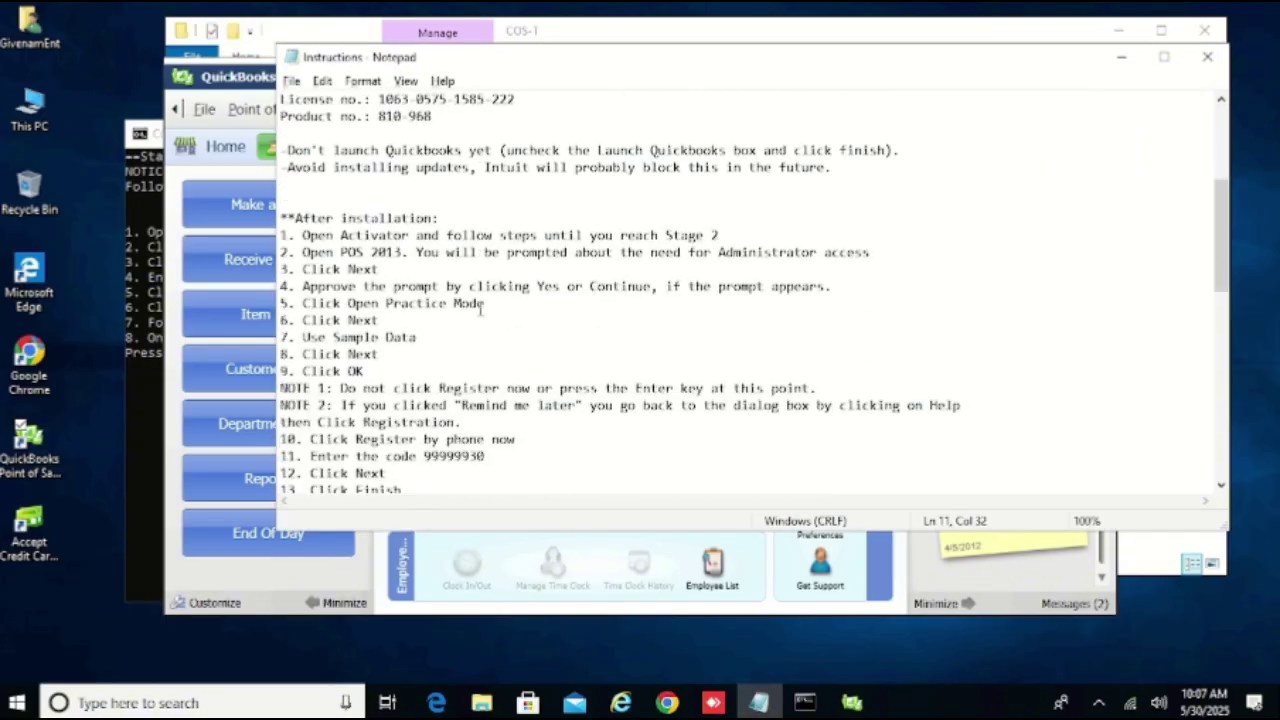
scroll(483, 308, down, 1)
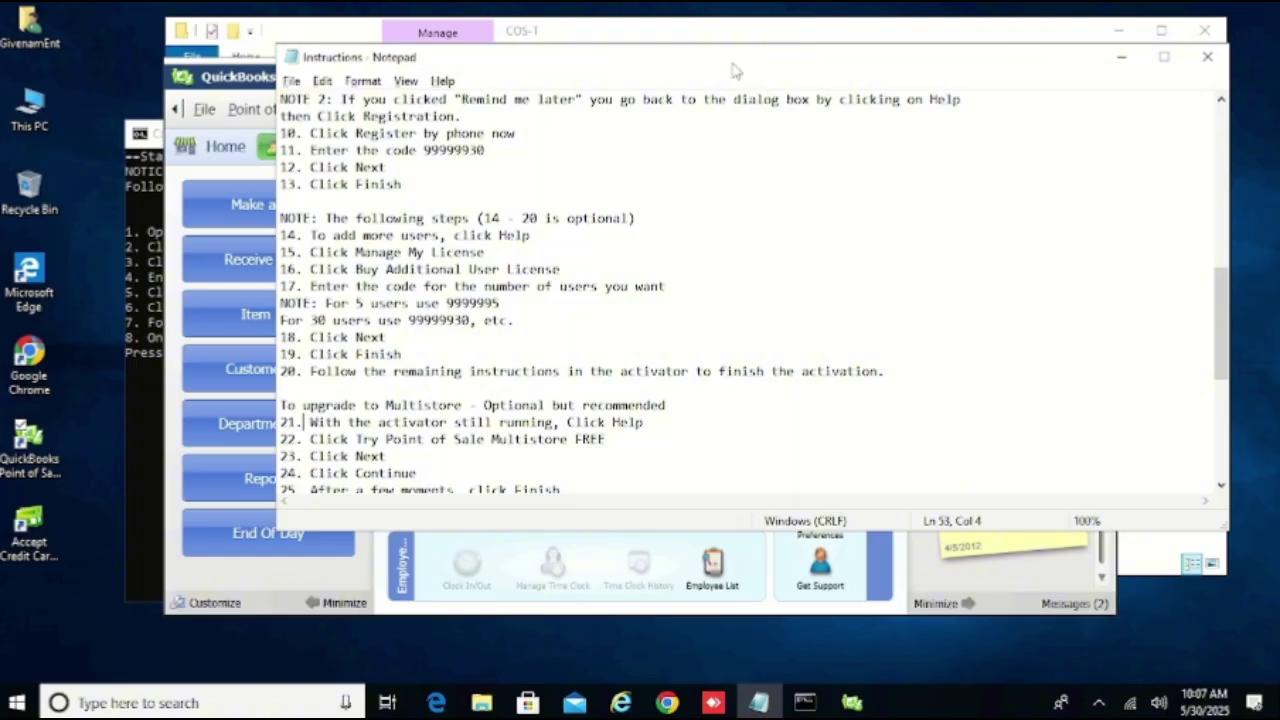
drag(742, 62, 485, 83)
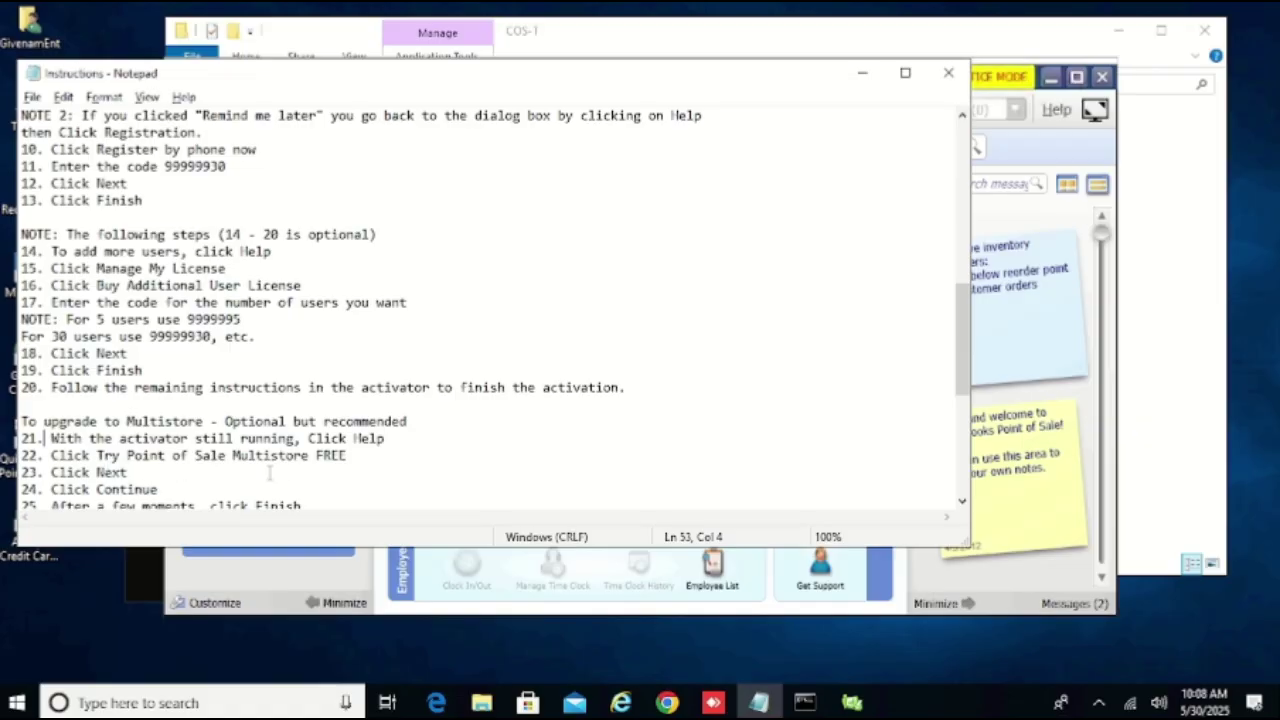
Step: Upgrade Point of Sale to Multistore Level through the free Multistore trial in the Help menu
click(1058, 114)
click(1057, 110)
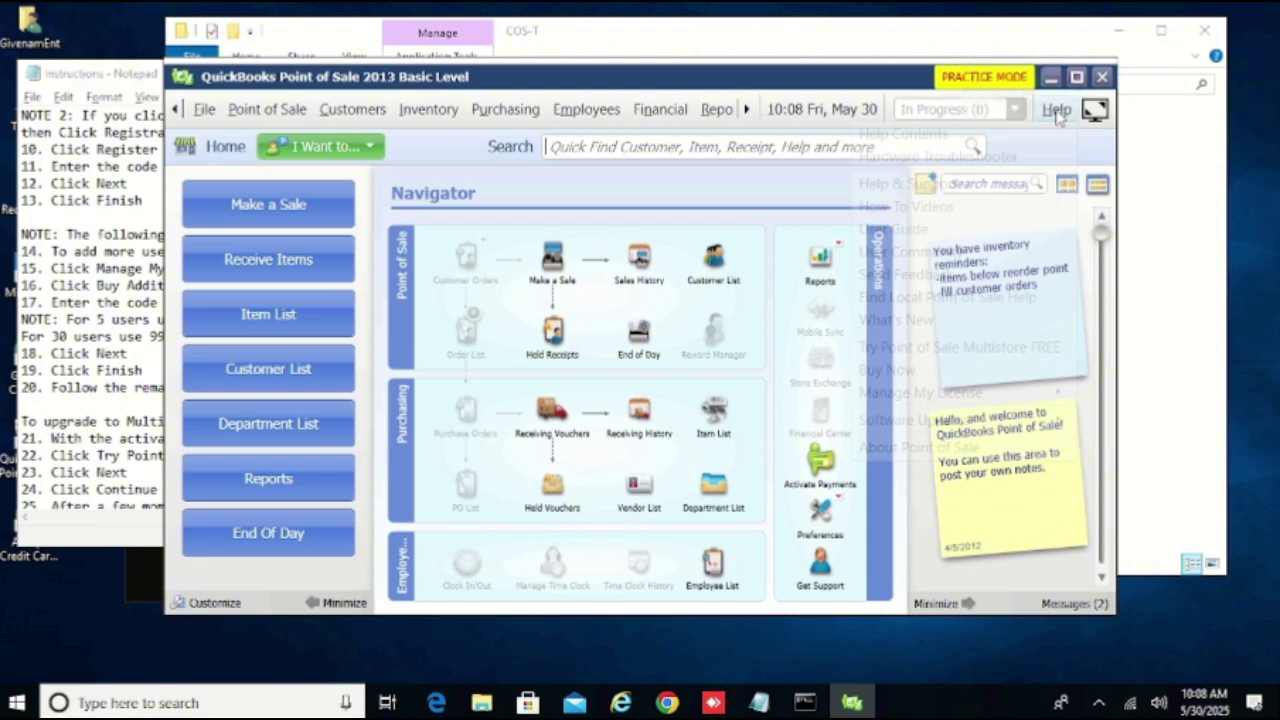
click(1057, 110)
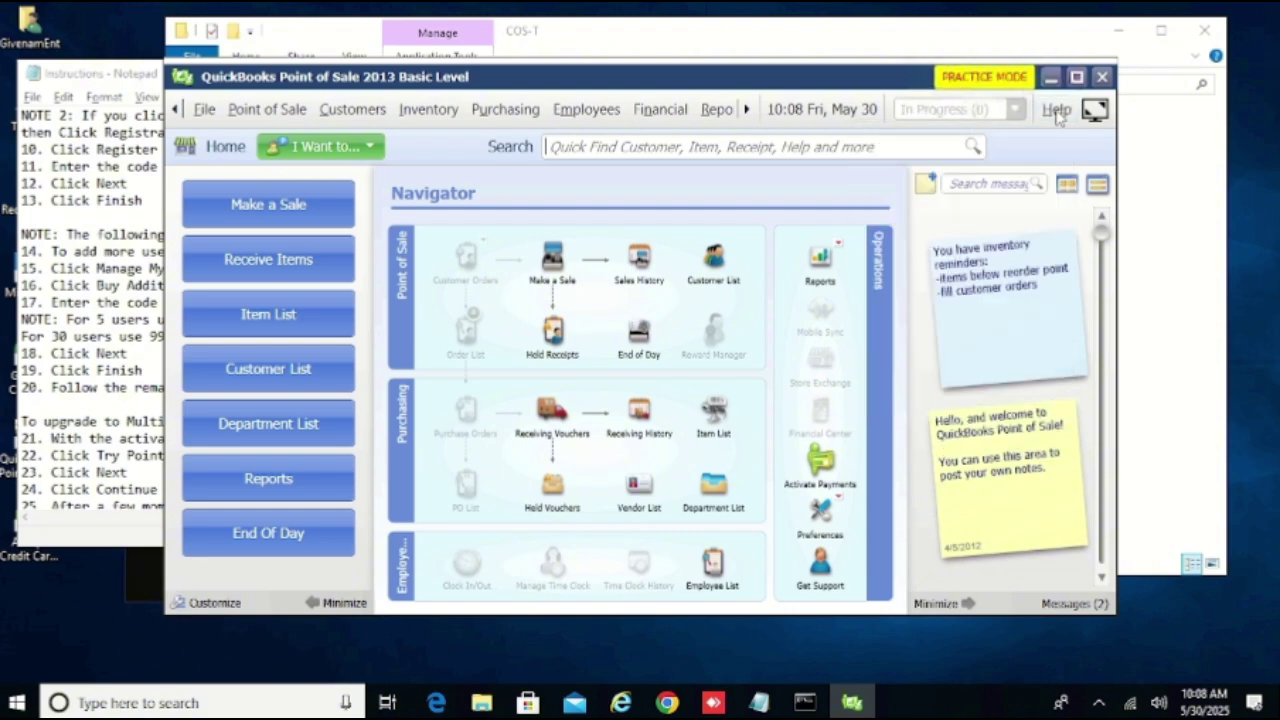
click(1057, 110)
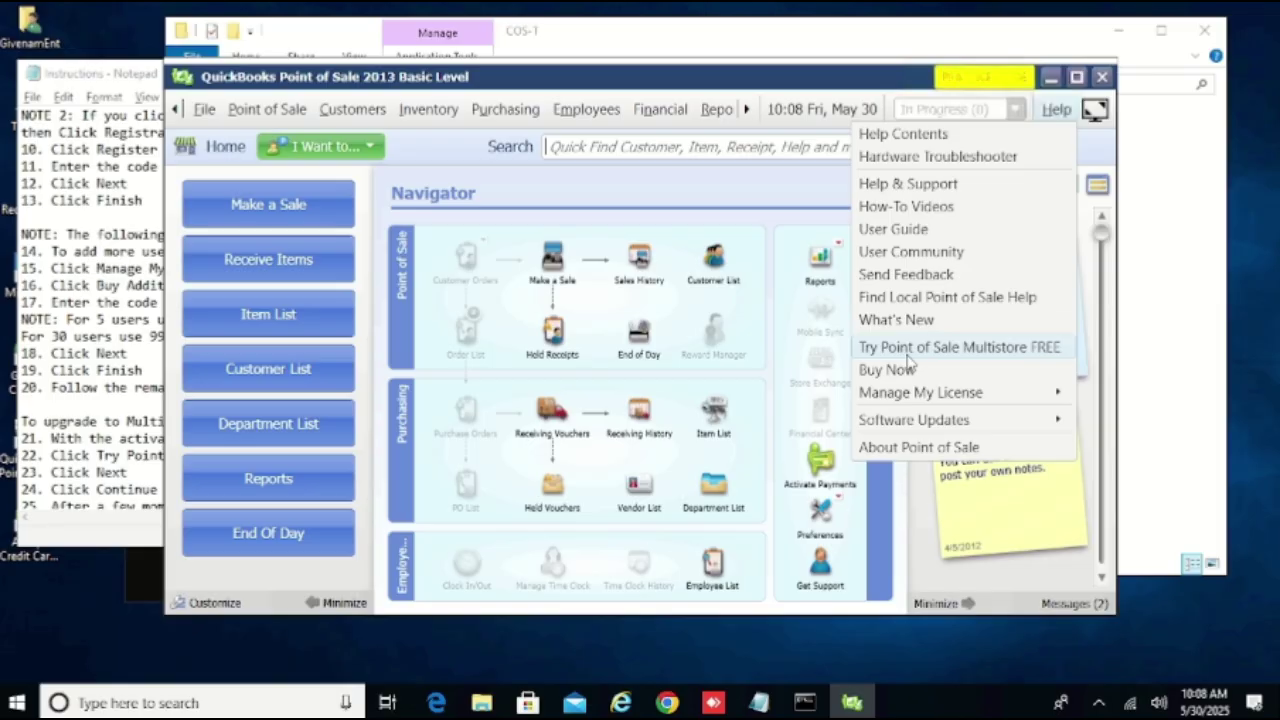
click(906, 352)
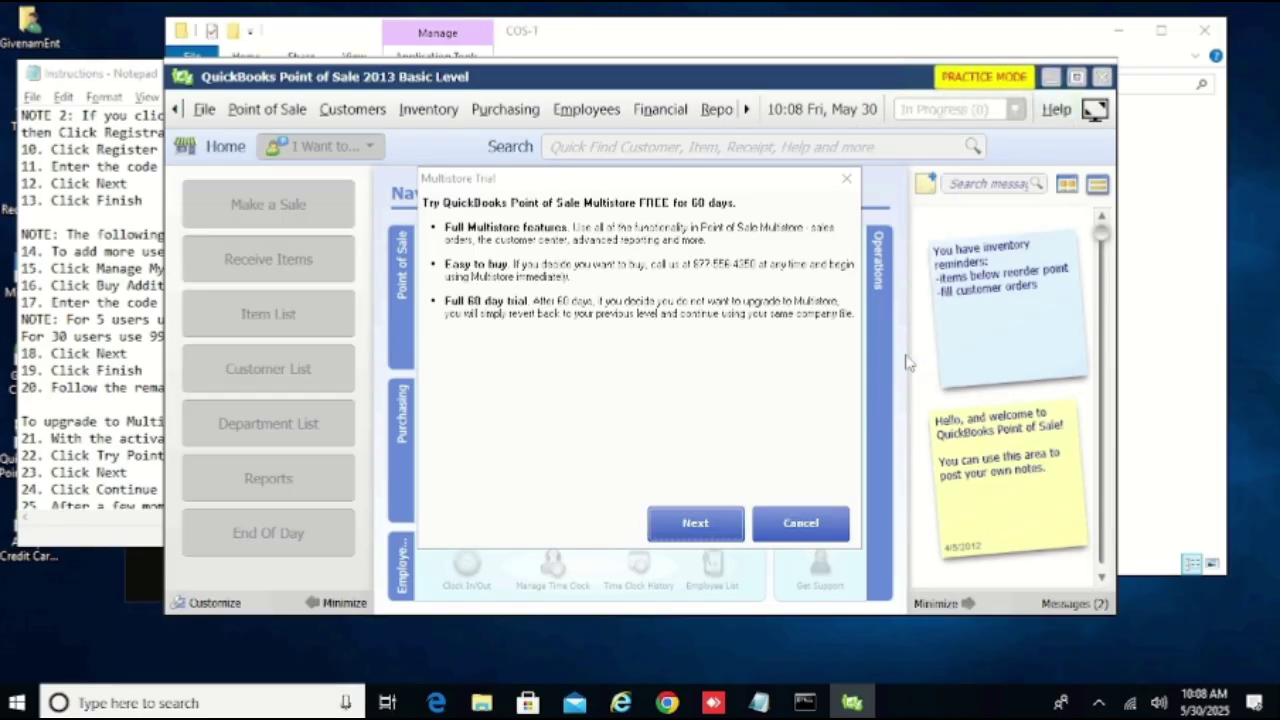
click(697, 525)
click(699, 535)
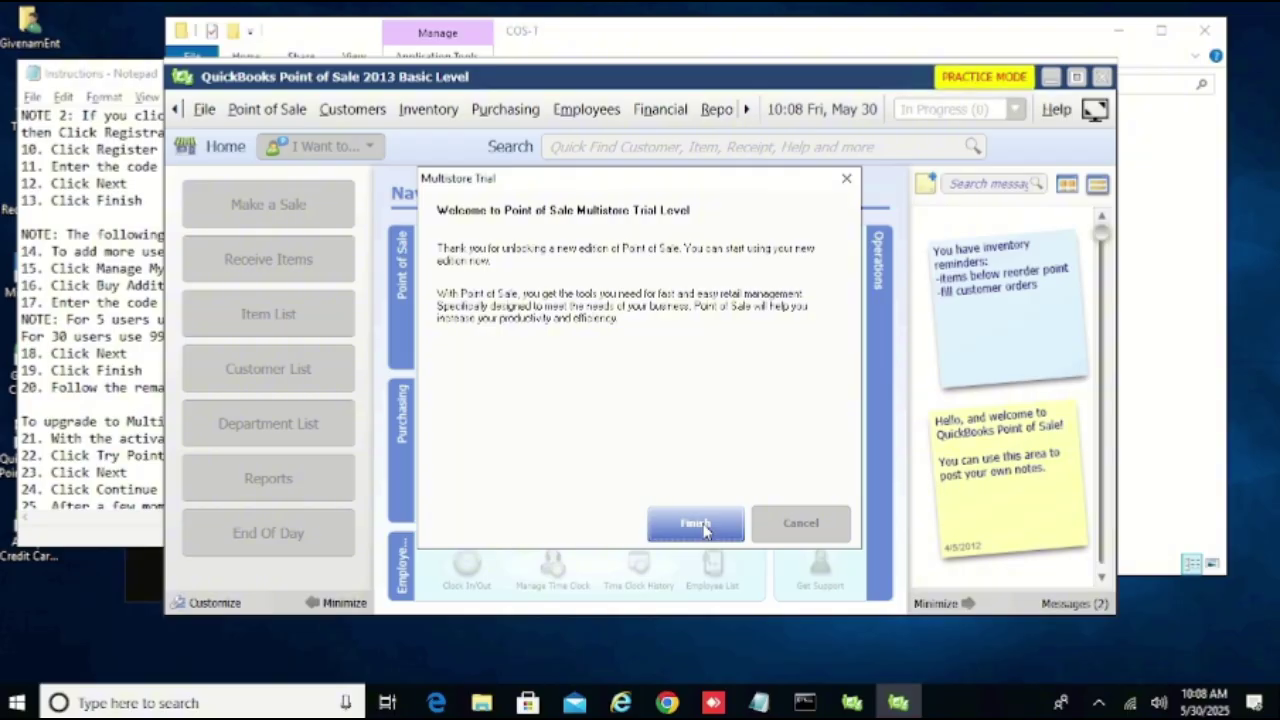
click(697, 524)
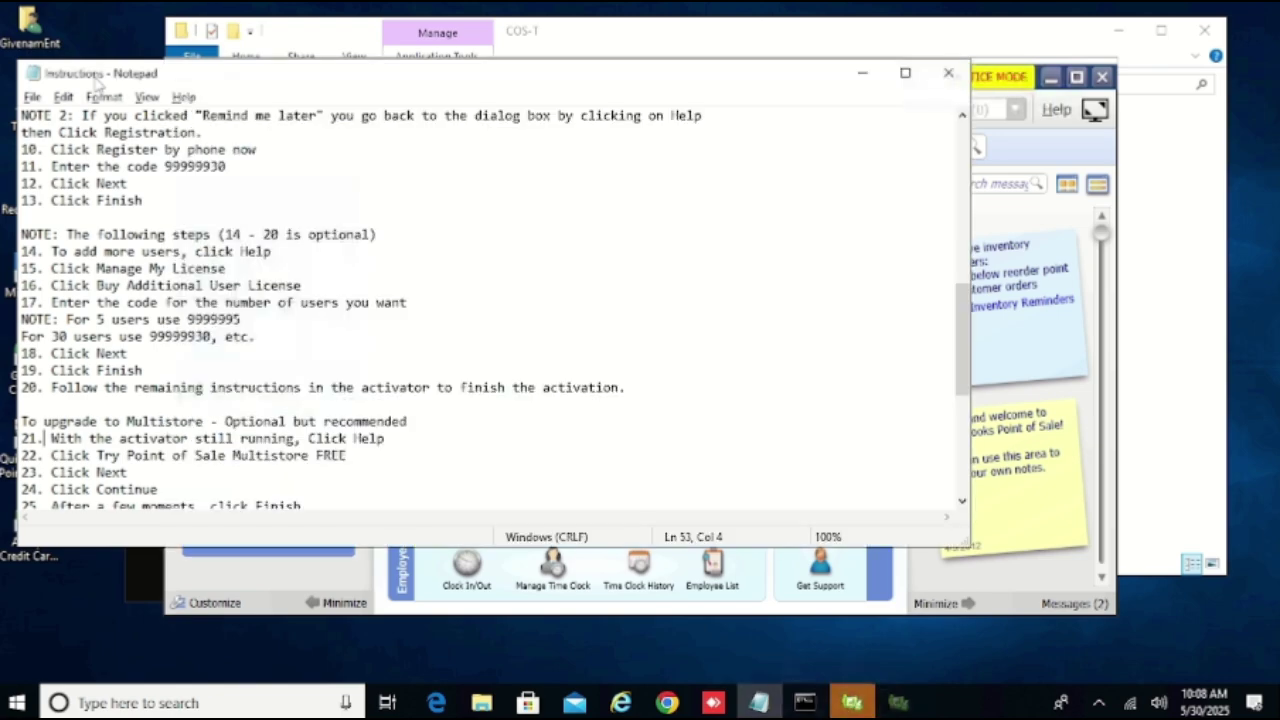
Step: Scroll the instructions to the product-number upgrade steps 26–34, then return to Point of Sale's Help menu
click(98, 80)
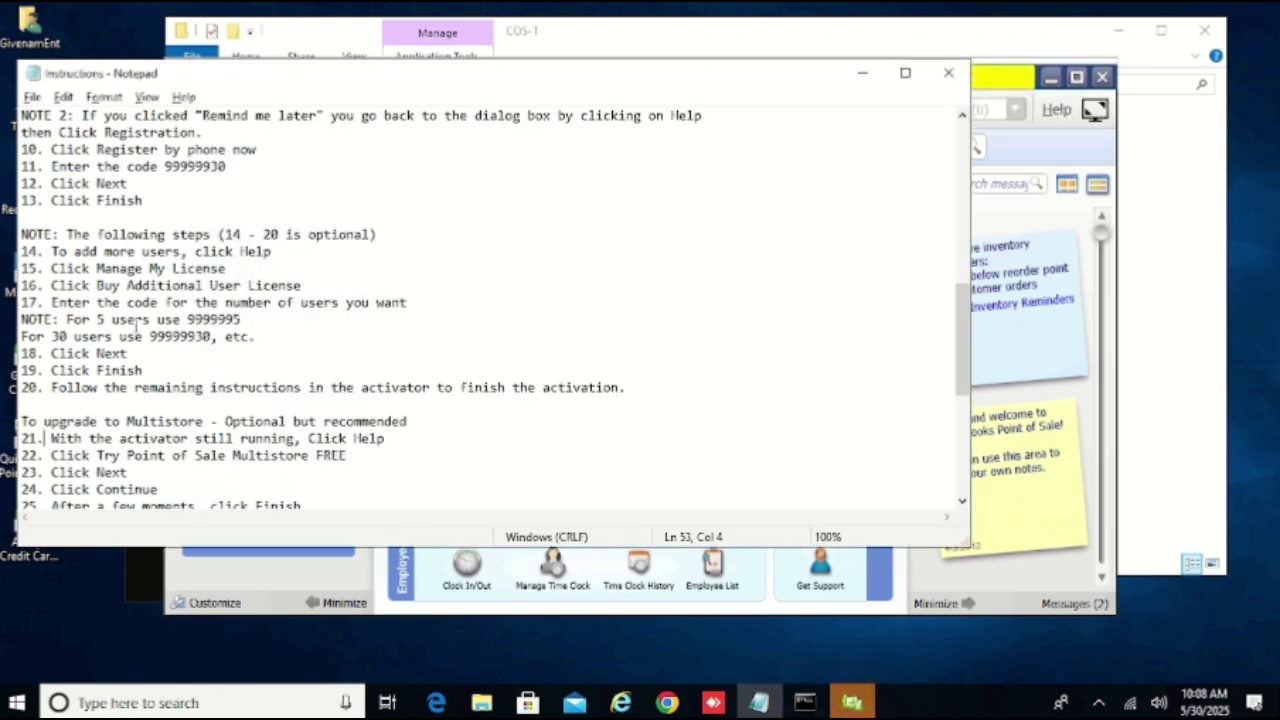
scroll(155, 375, down, 1)
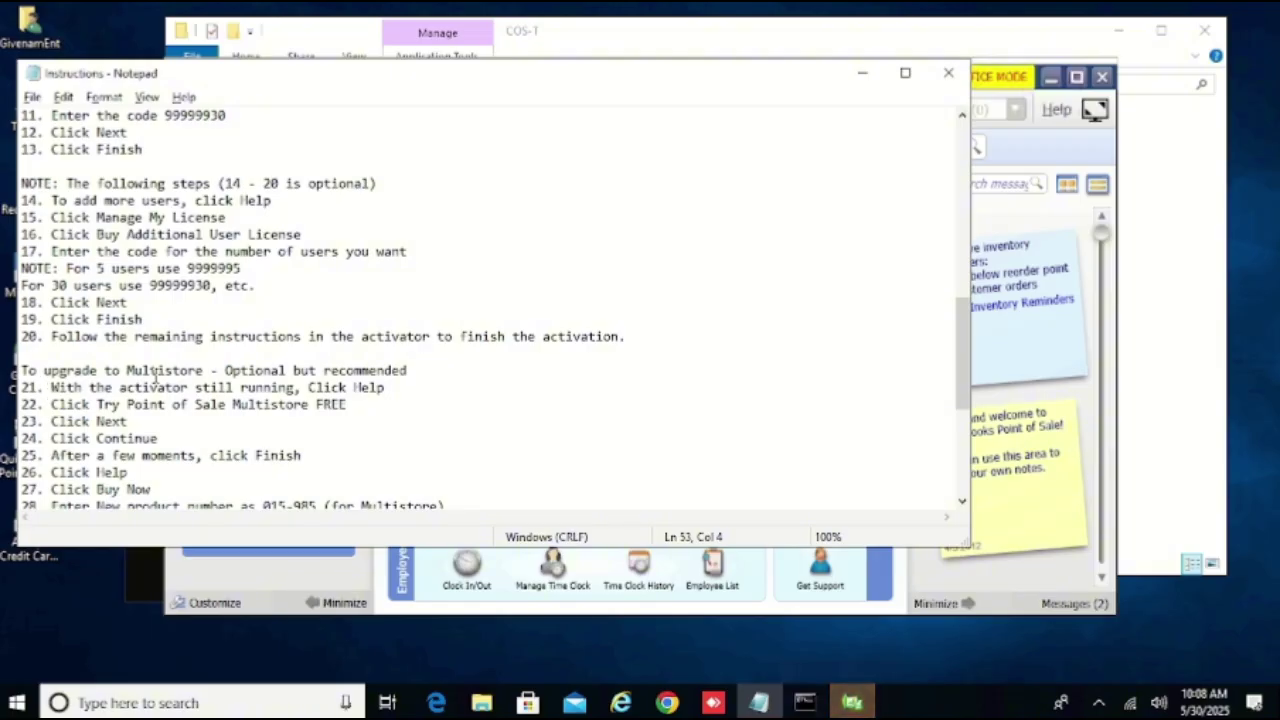
scroll(155, 375, down, 1)
scroll(155, 375, down, 1)
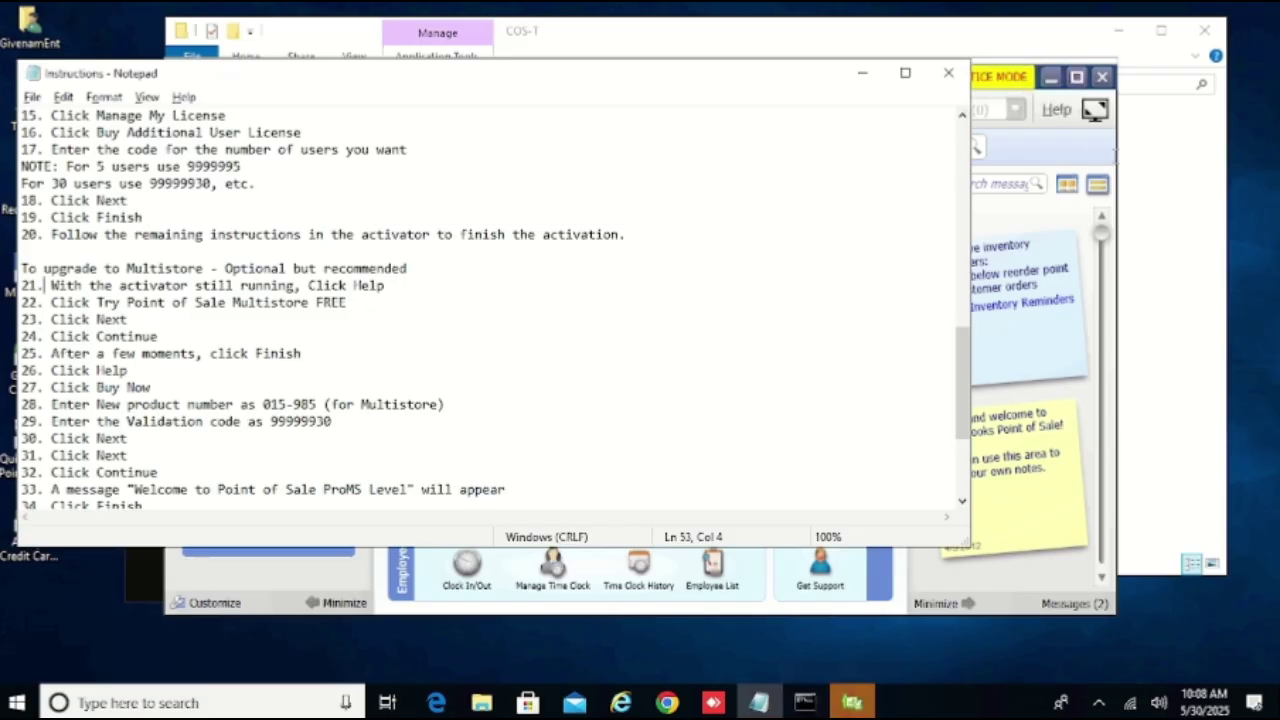
click(1056, 110)
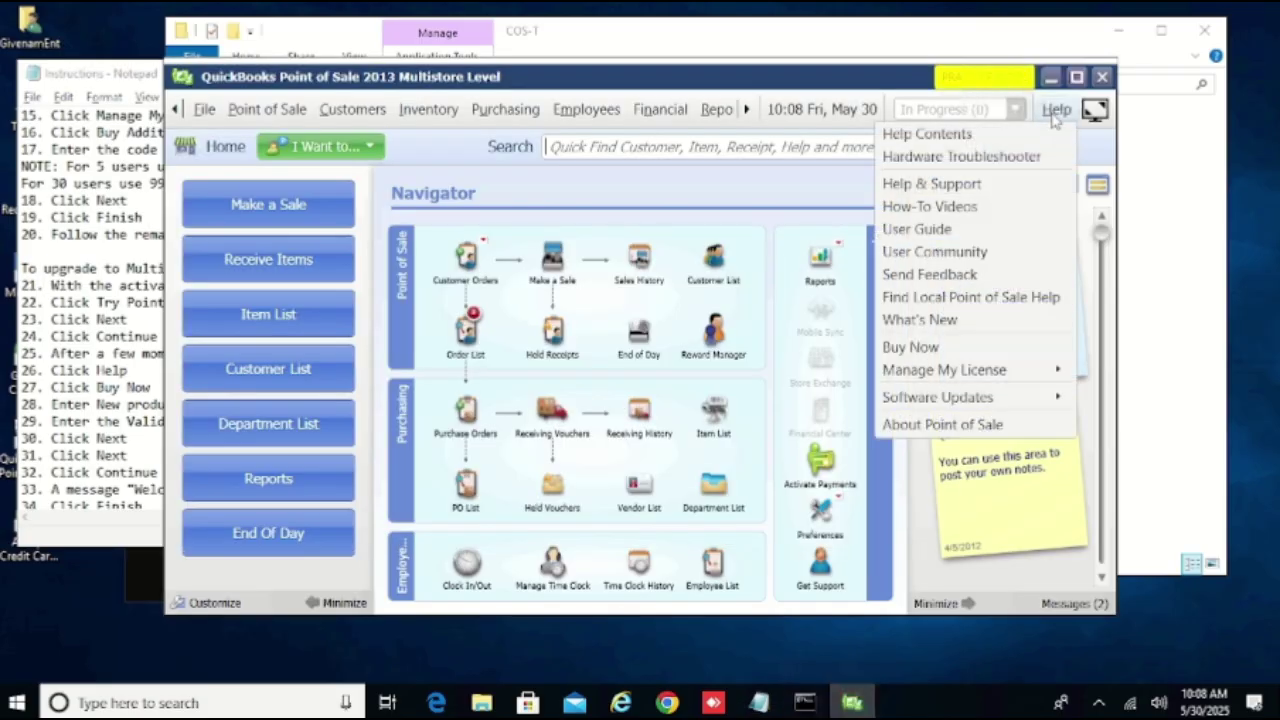
Step: Start unlocking a new edition by phone and enter product number 015-985
click(911, 348)
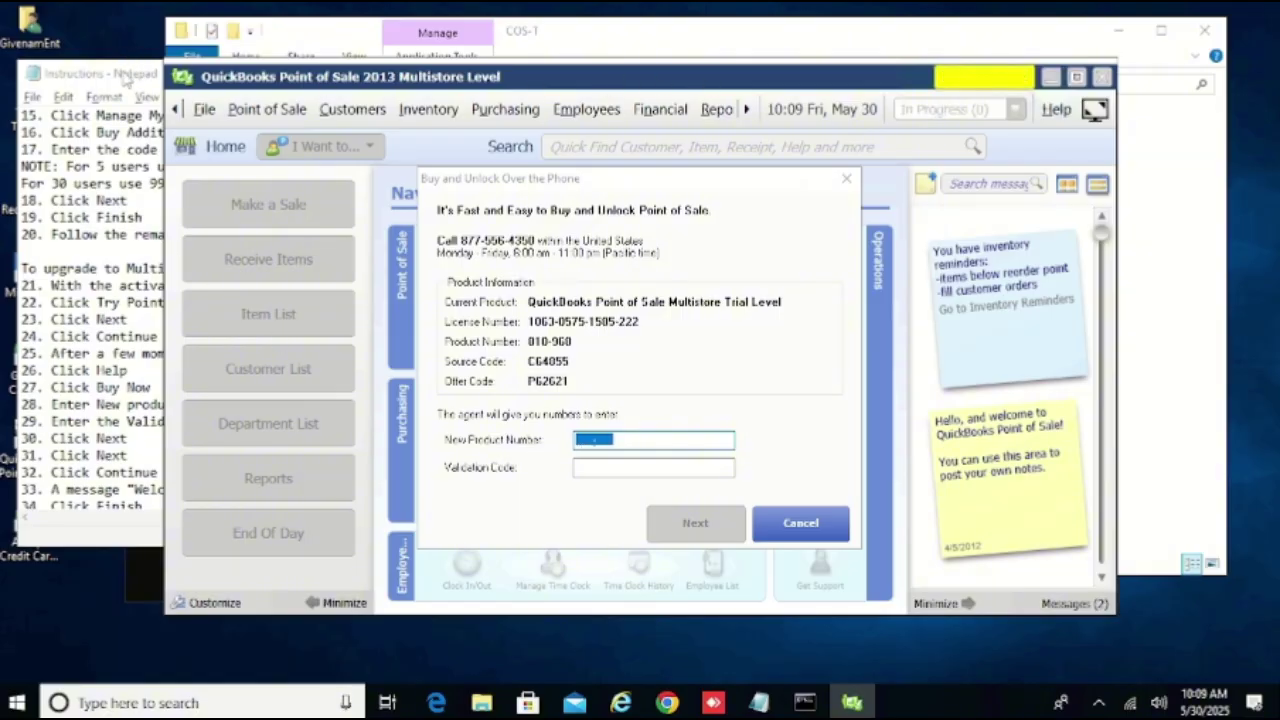
drag(125, 79, 50, 322)
click(640, 183)
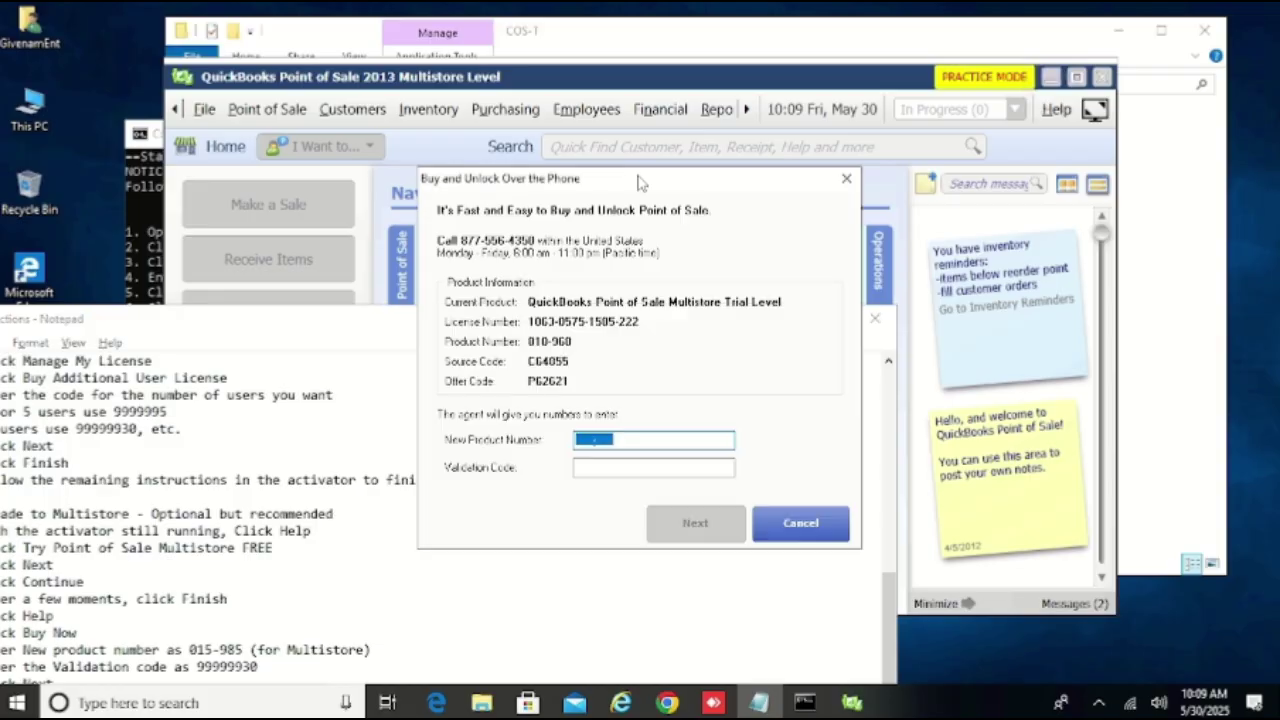
click(582, 441)
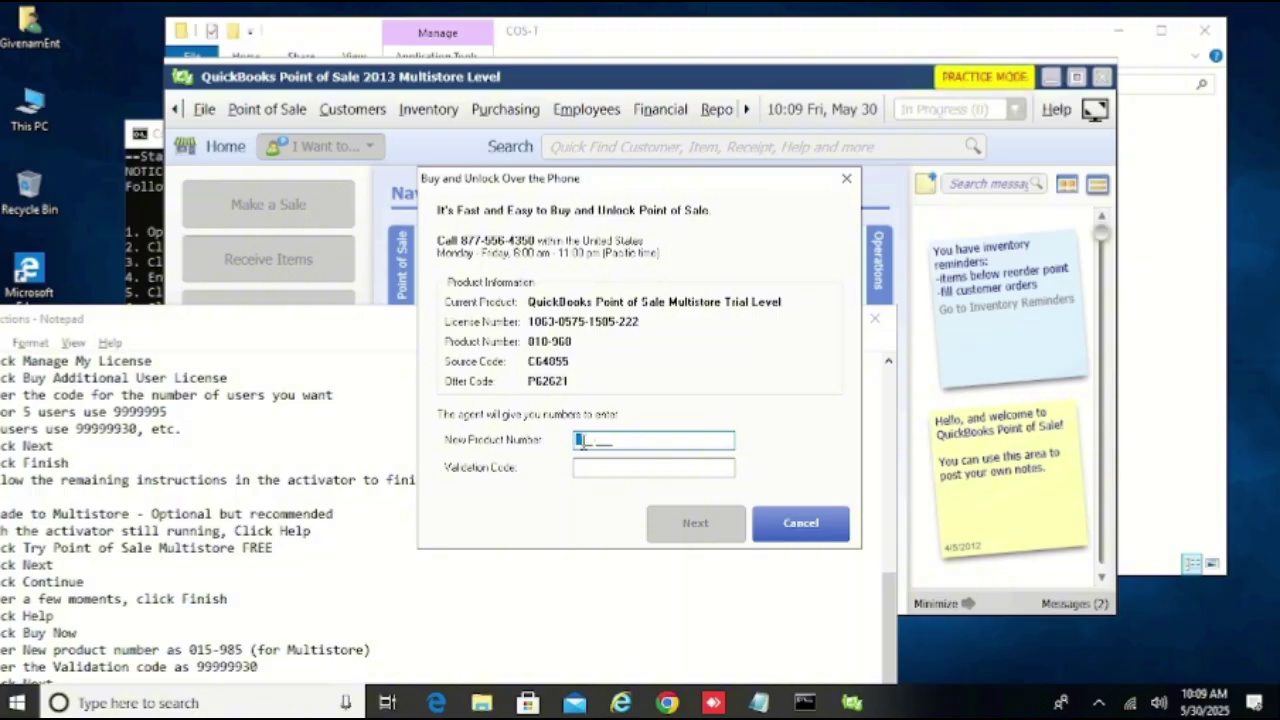
text(015-985)
click(604, 467)
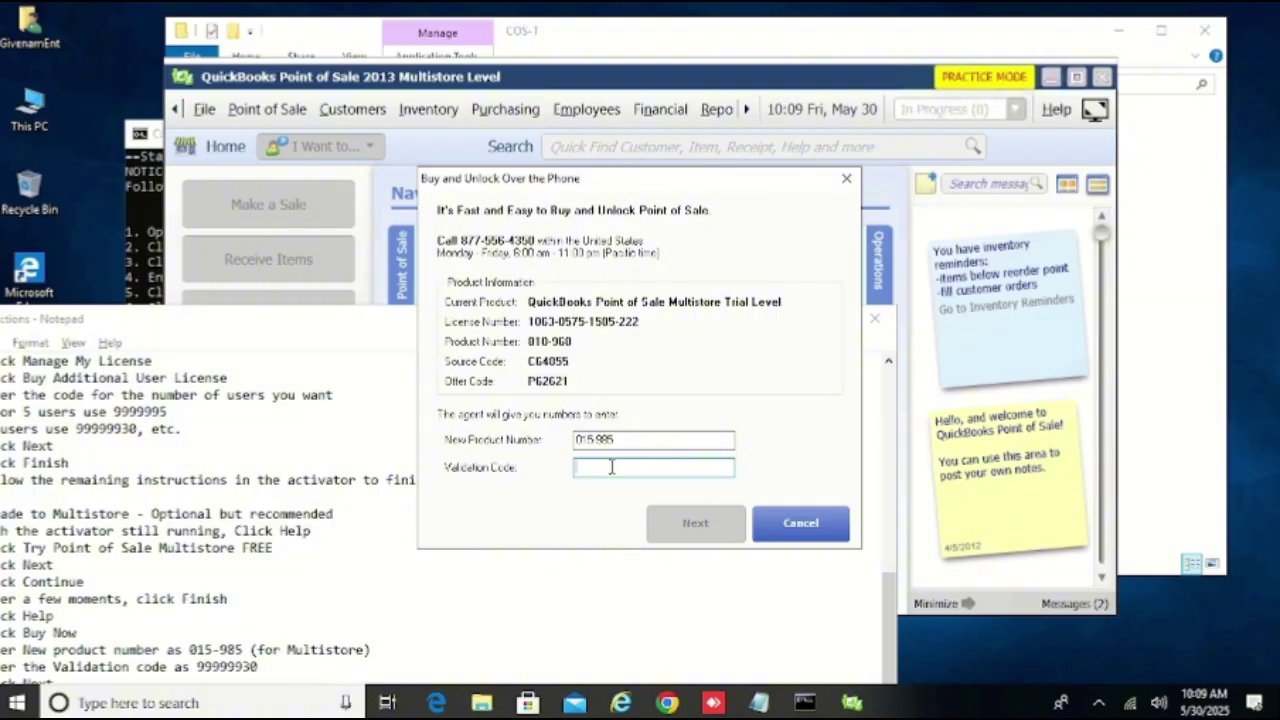
Step: Copy the validation code from the instructions and paste it into the unlock form
click(199, 667)
drag(216, 672, 257, 677)
key(ctrl+c)
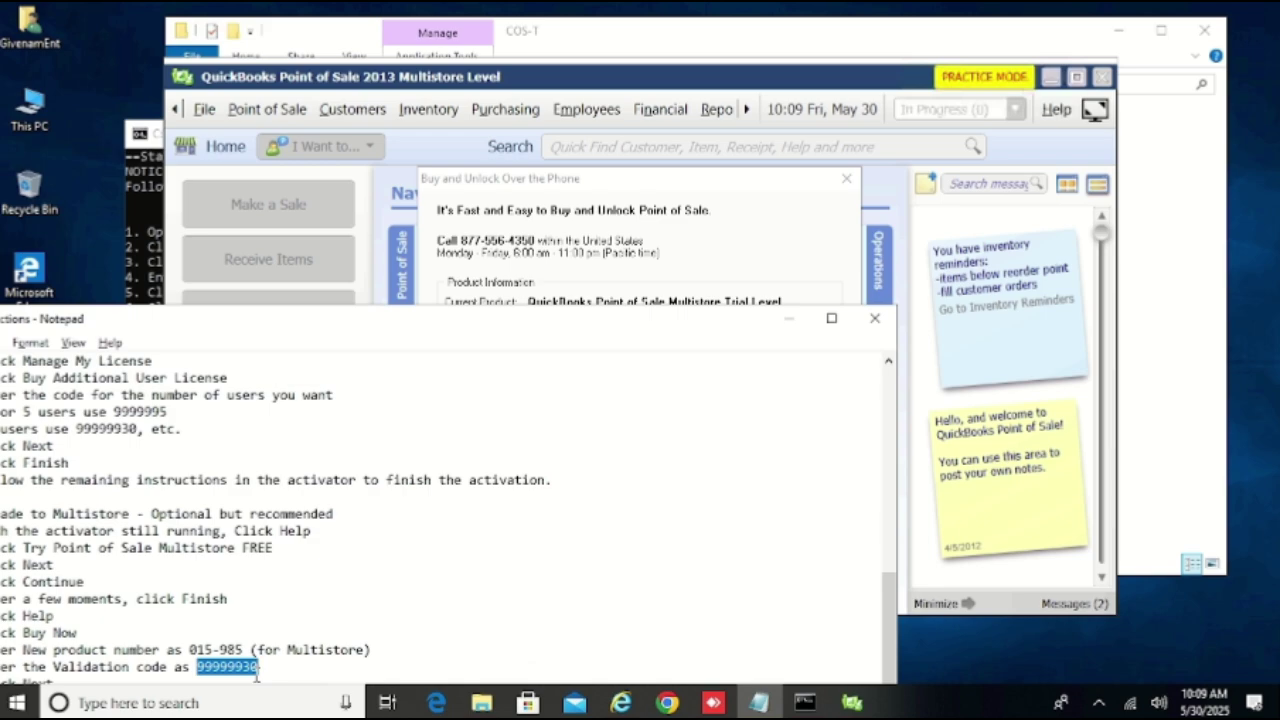
click(851, 703)
click(590, 467)
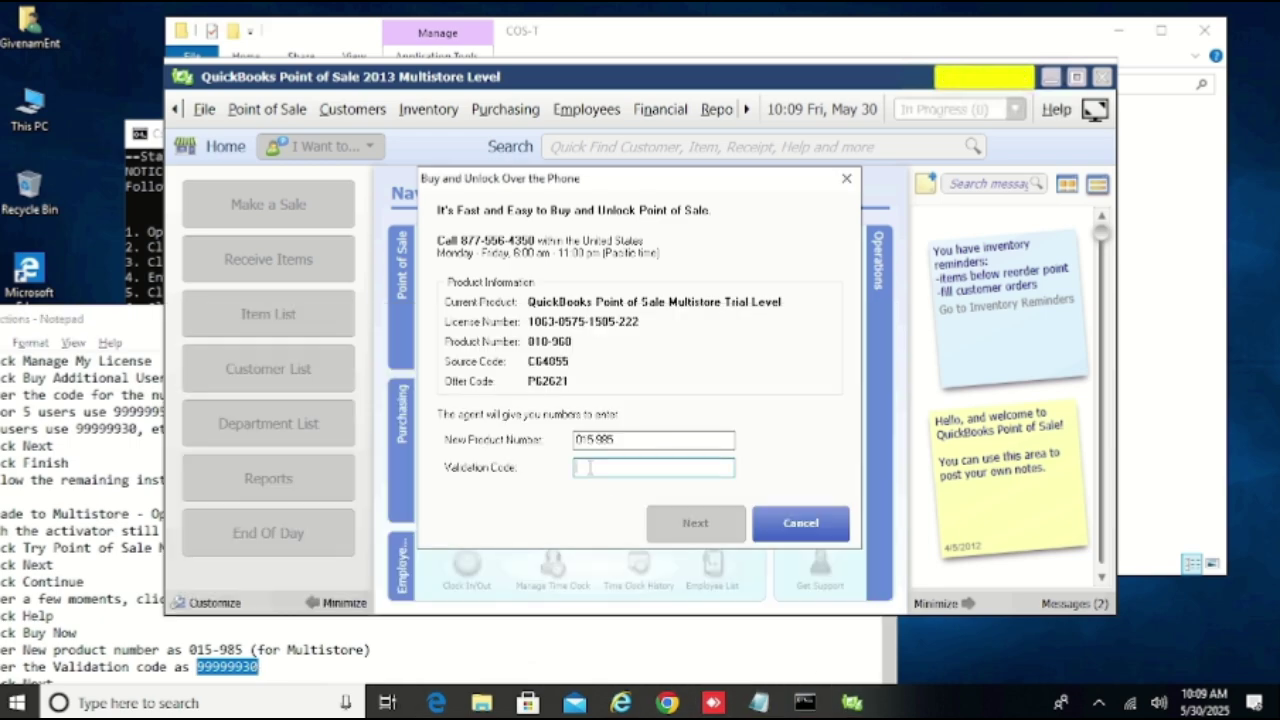
key(ctrl+v)
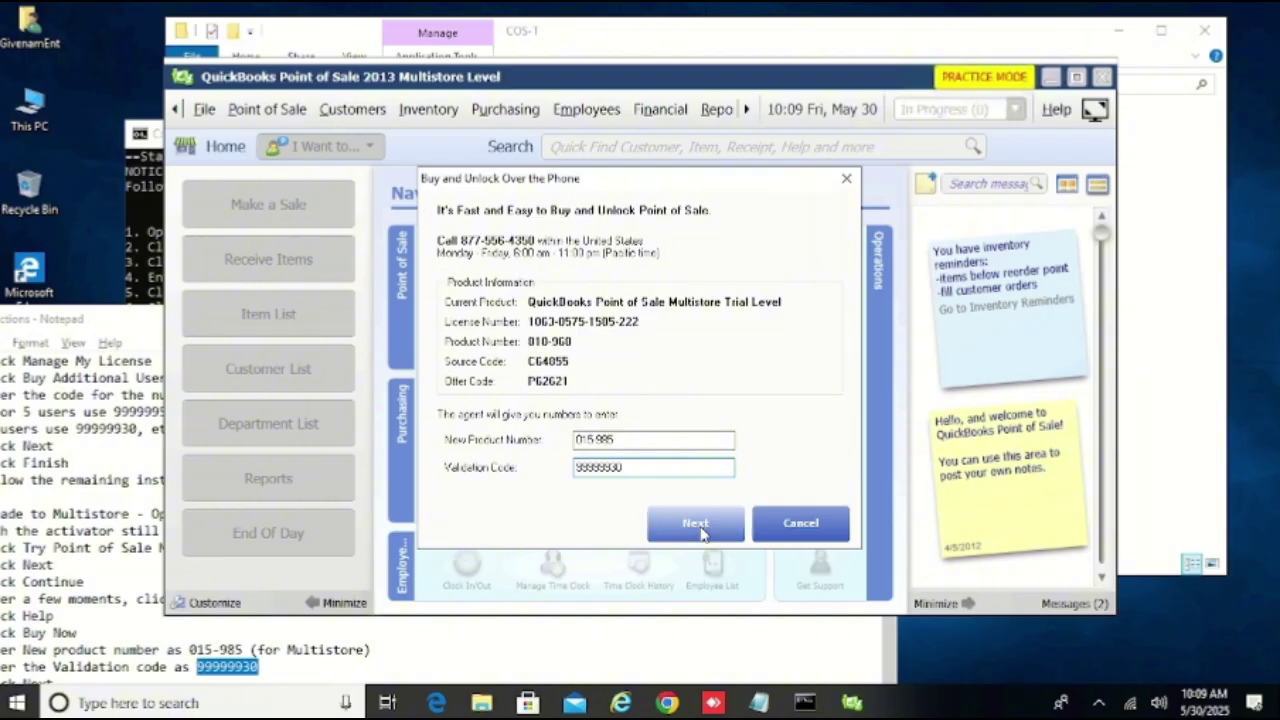
Step: Submit the new codes, restart Point of Sale as ProMS Level, and return to the home screen
click(695, 528)
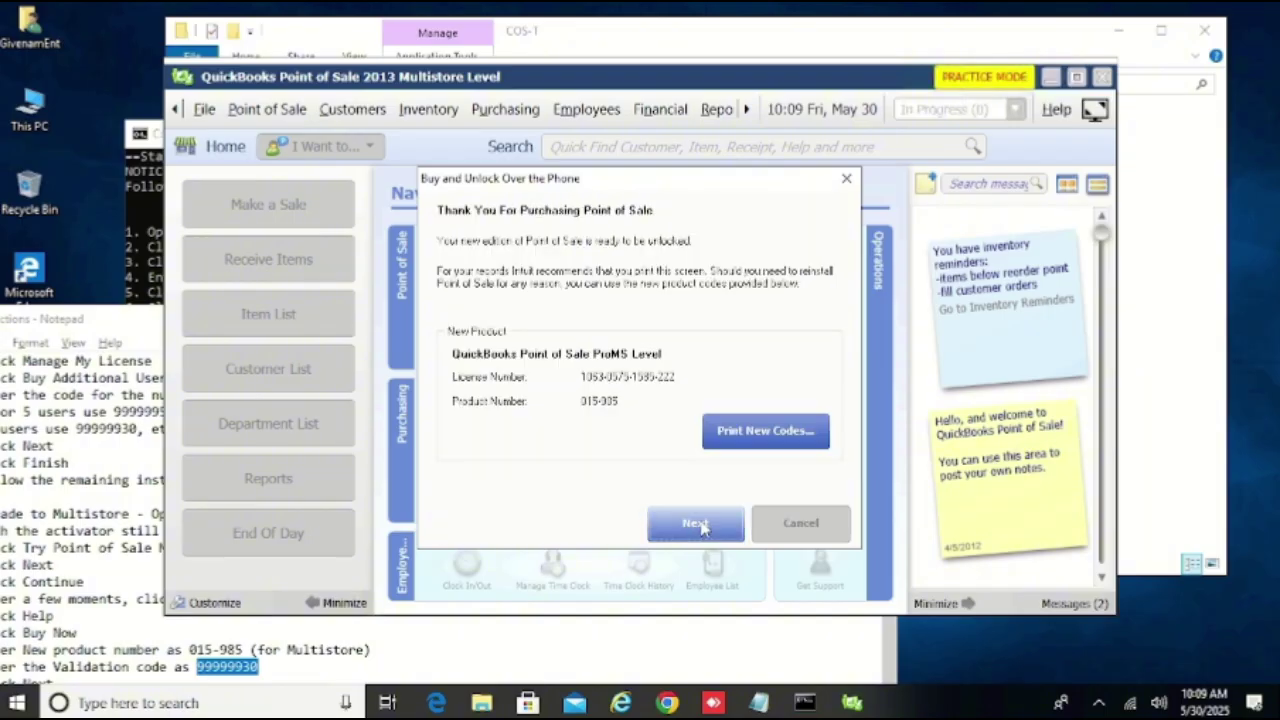
click(697, 524)
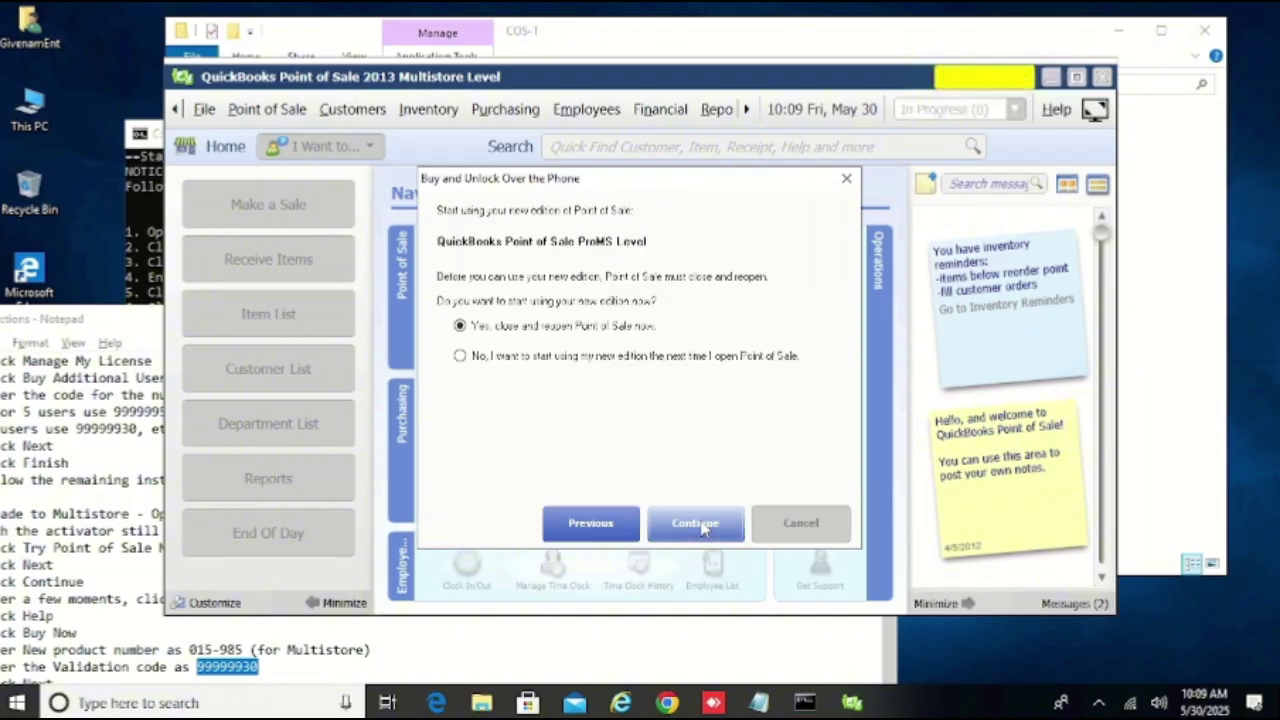
click(697, 524)
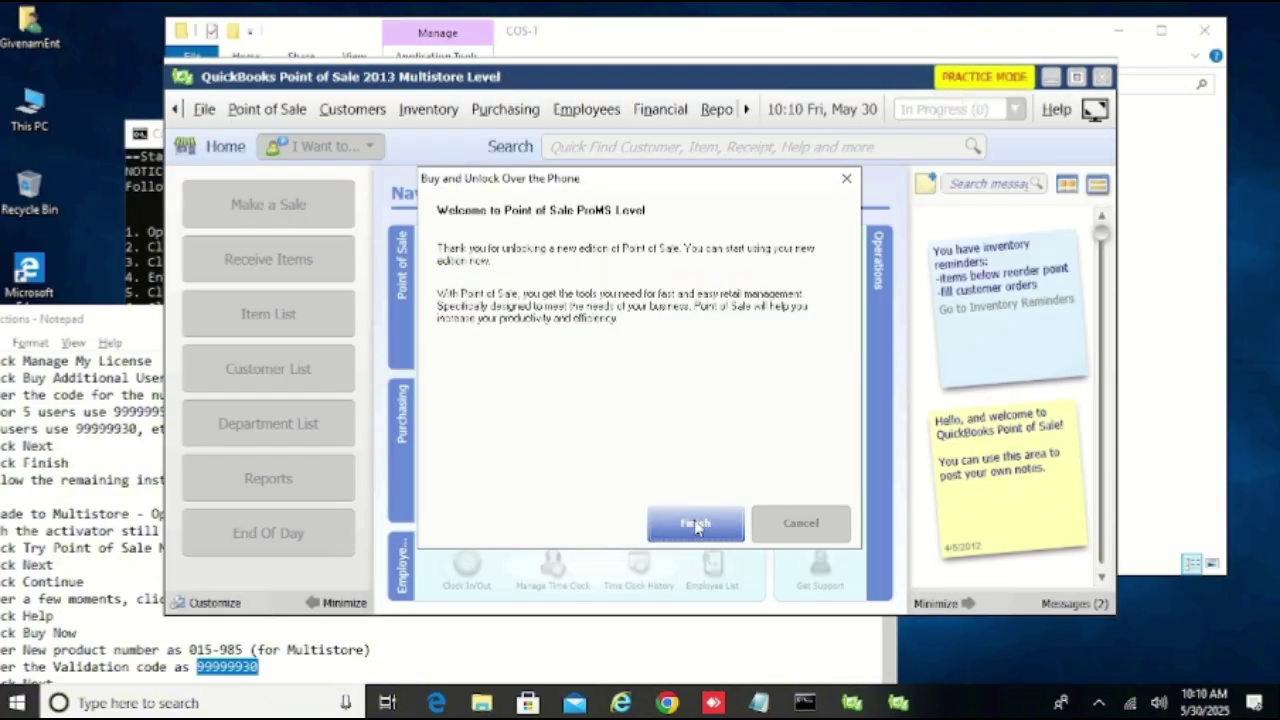
click(696, 525)
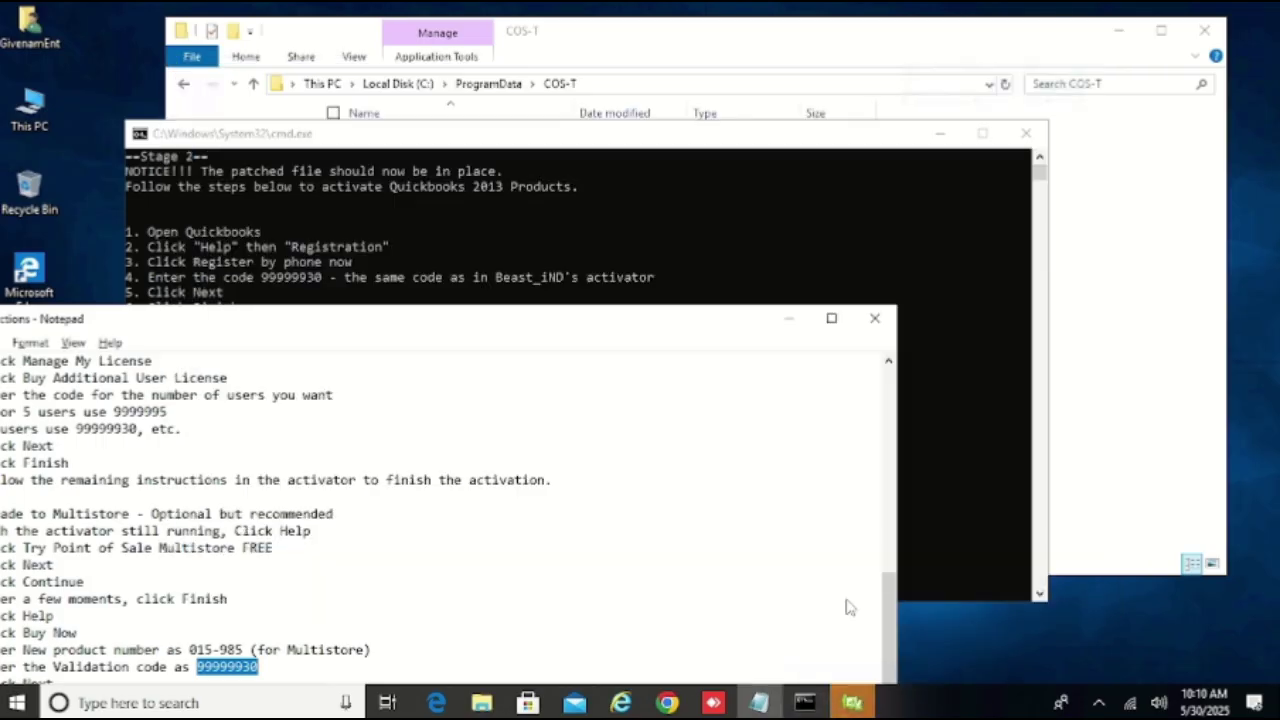
Step: Restore Point of Sale, move the Instructions notes aside, and show the Help menu's licence options
click(847, 601)
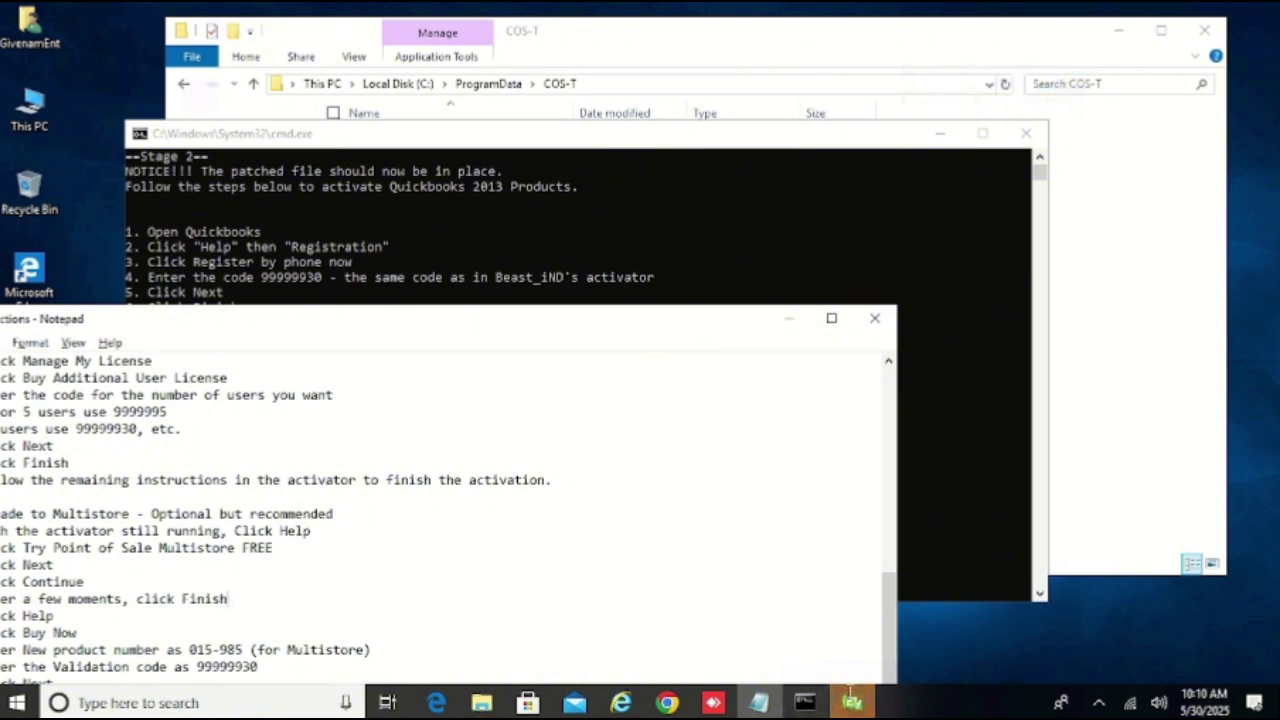
click(852, 703)
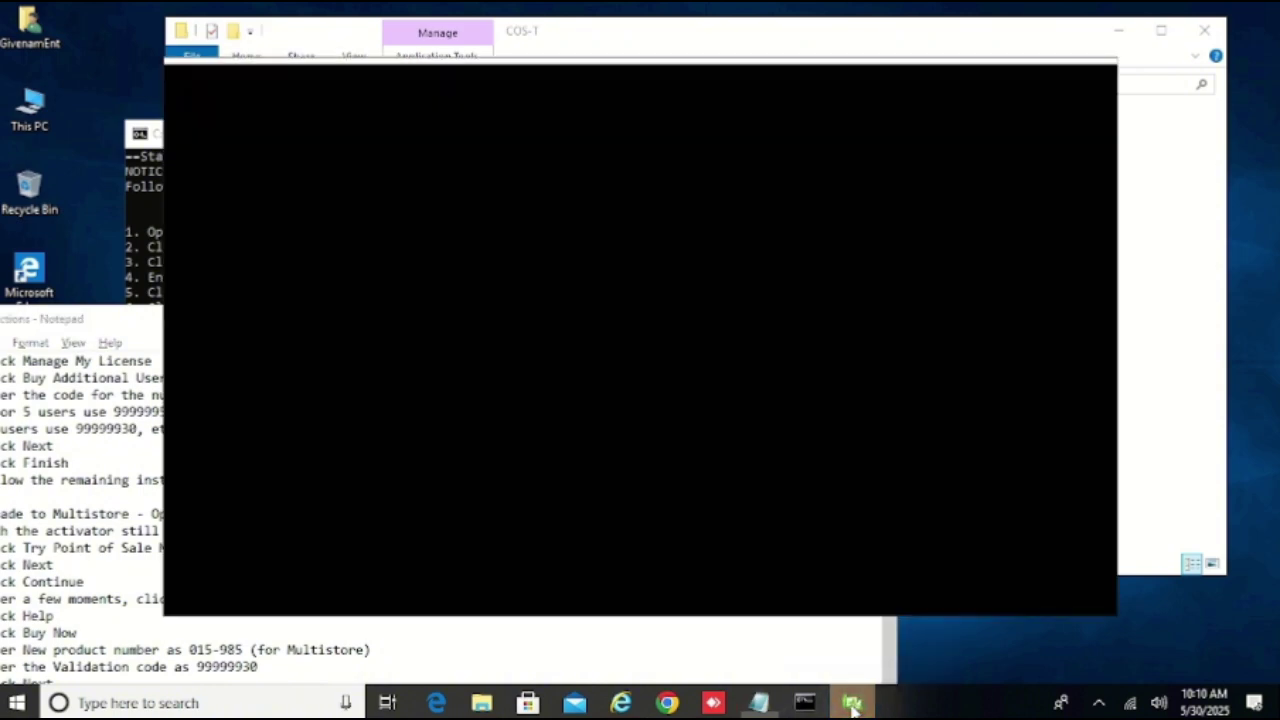
click(128, 322)
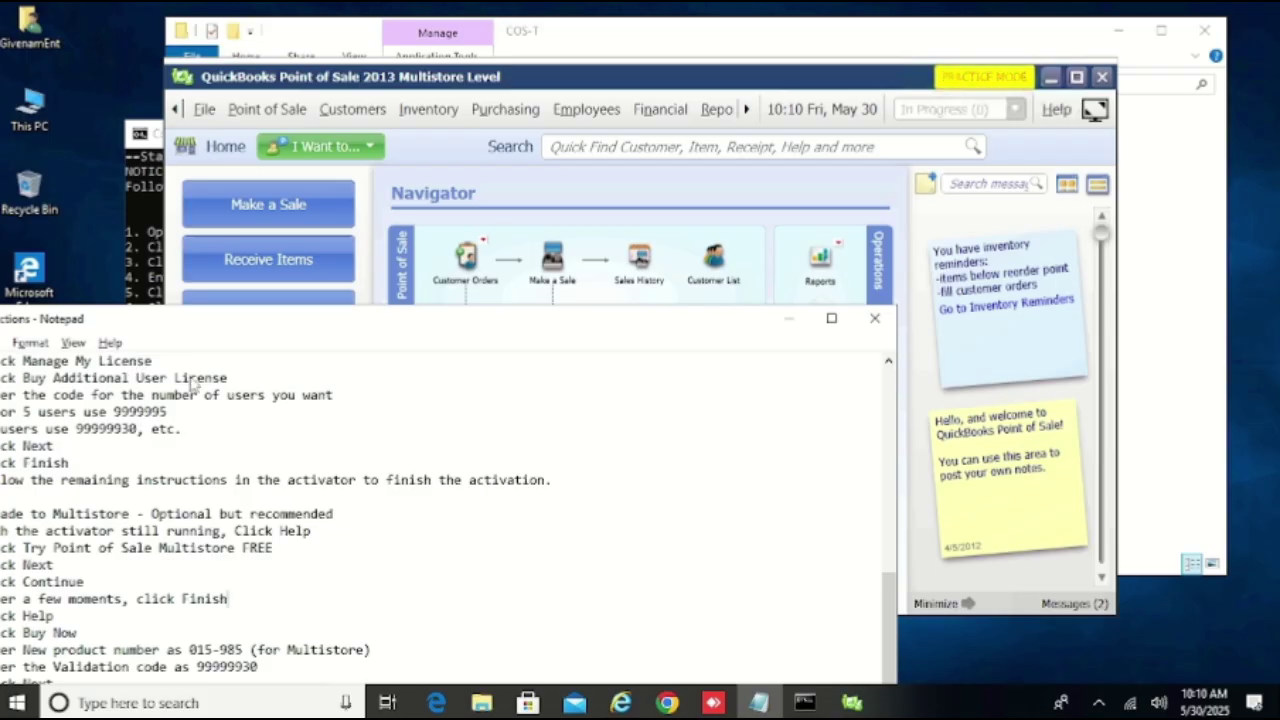
drag(277, 327, 475, 300)
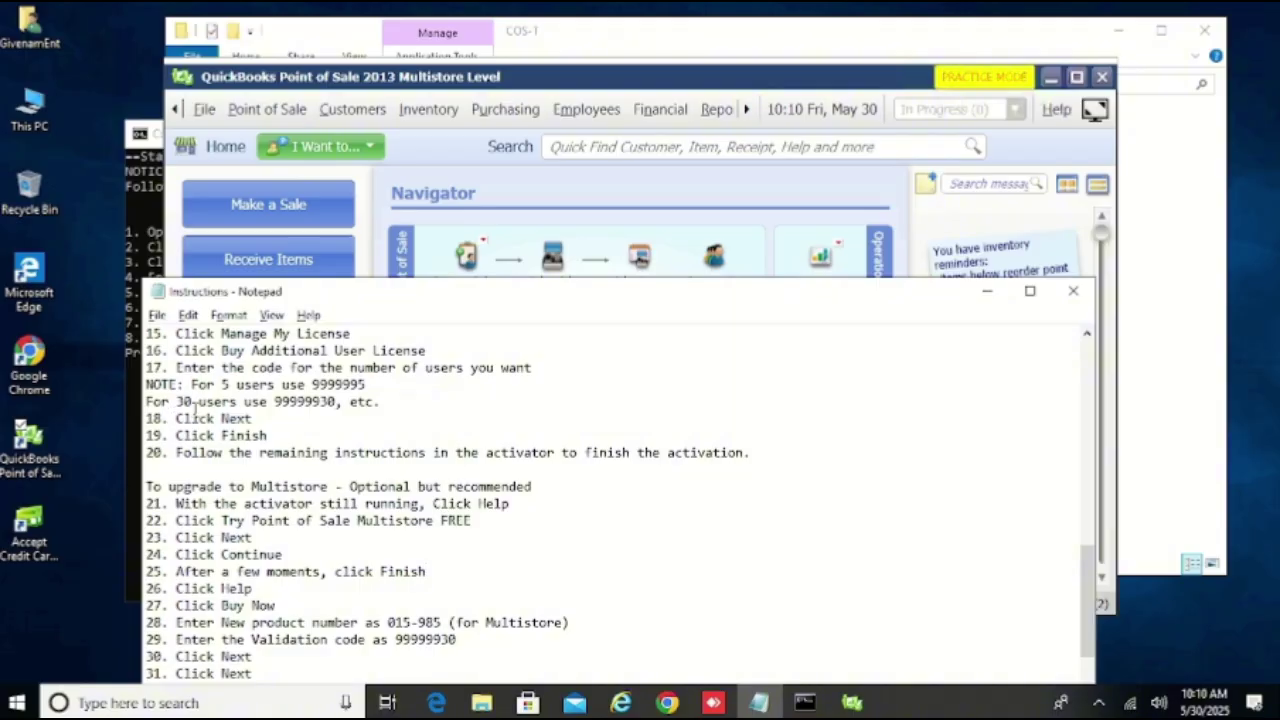
click(1054, 110)
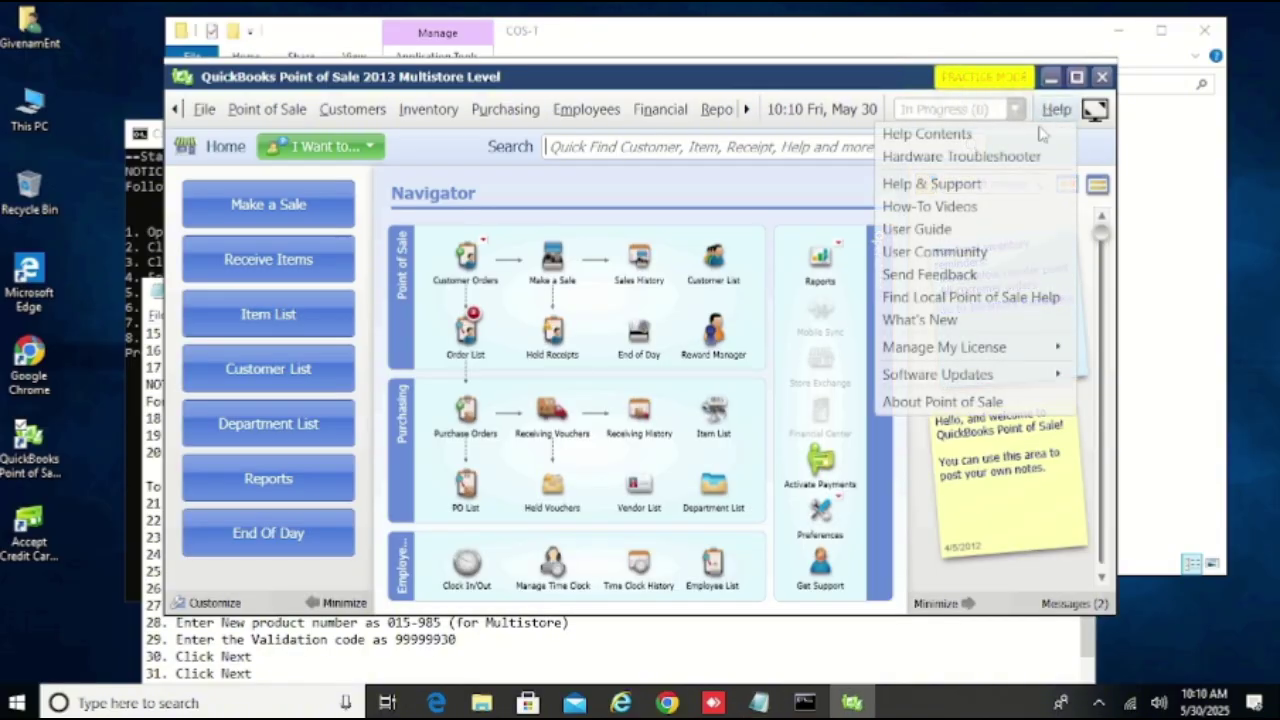
Step: Submit the 30-user validation code from the notes in Buy Additional User License and finish
mouse_move(940, 350)
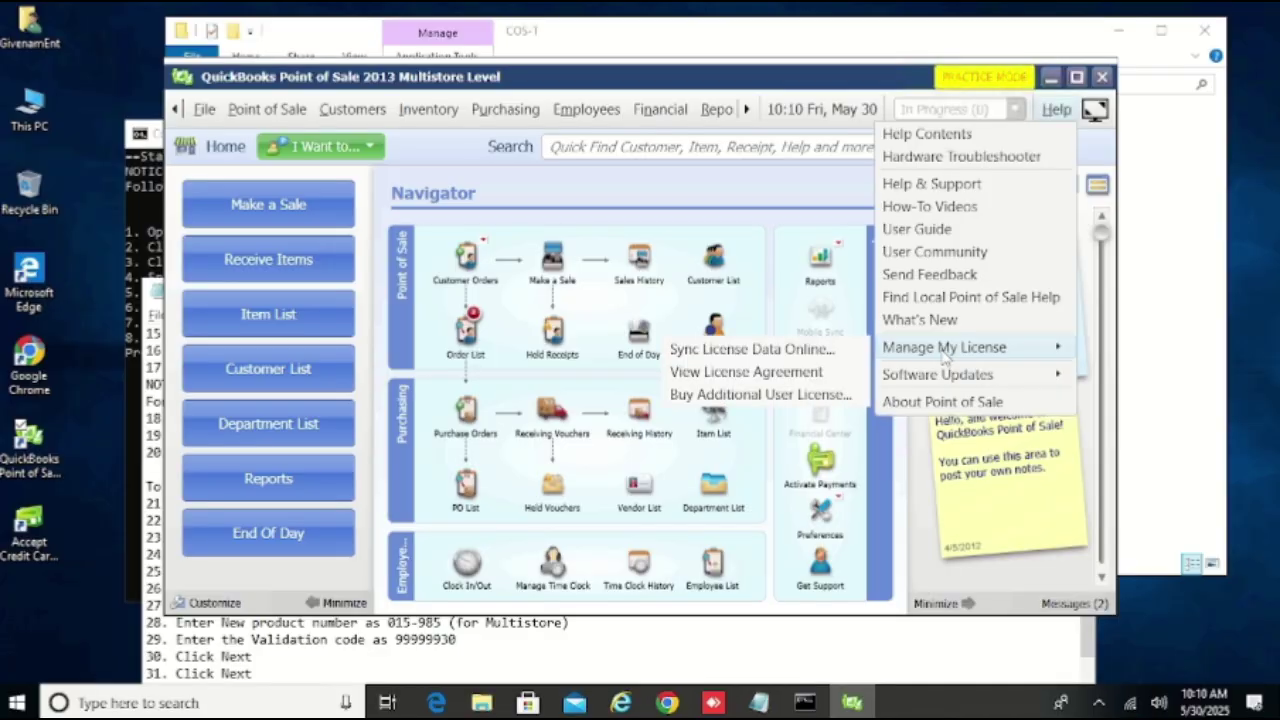
click(740, 396)
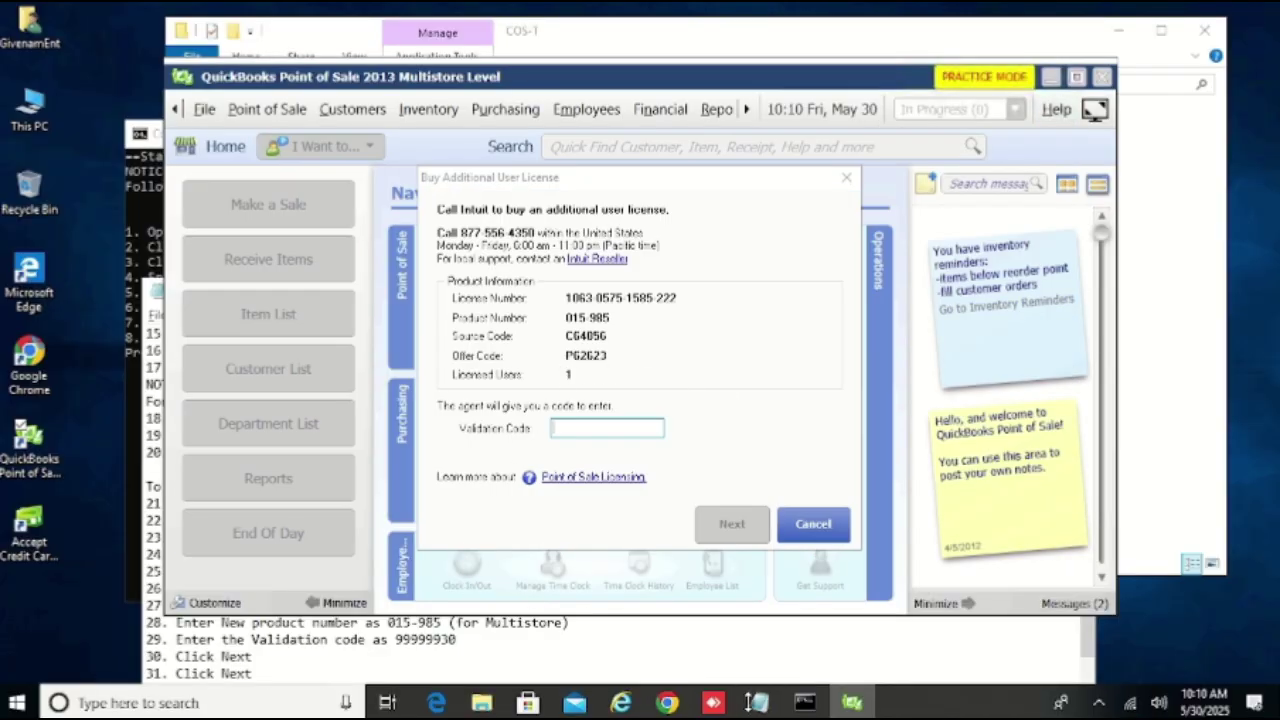
click(759, 703)
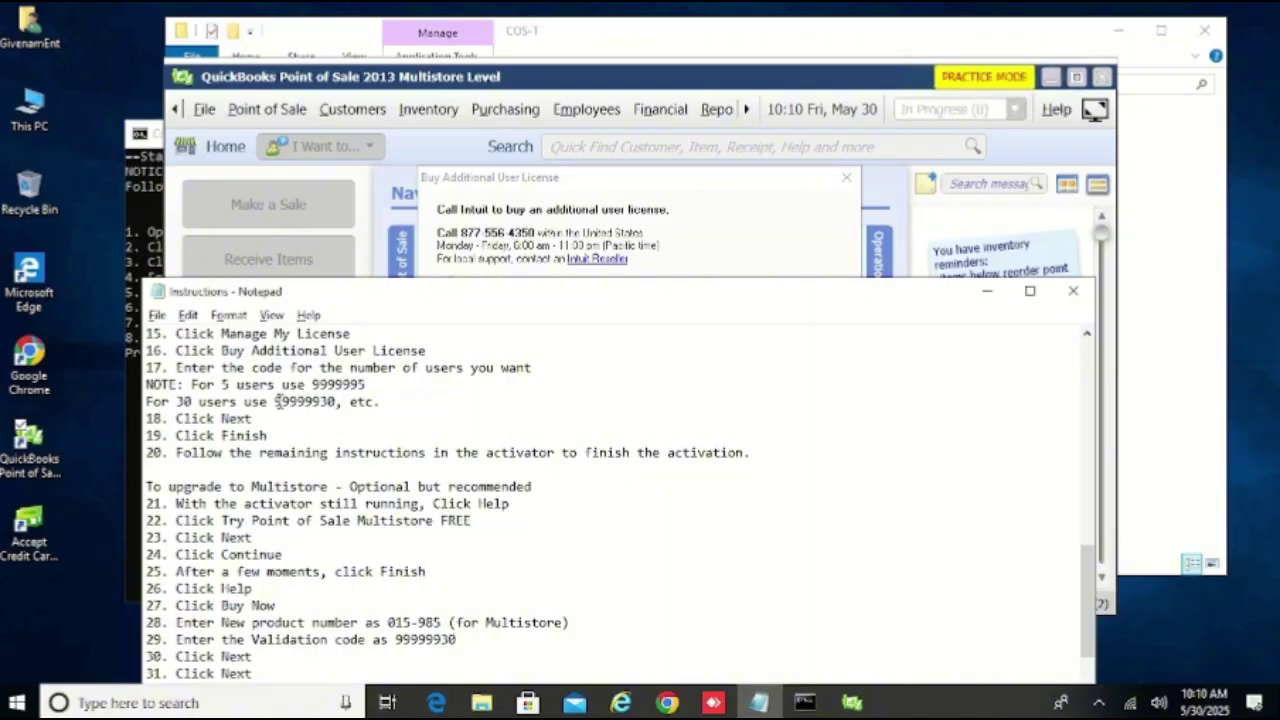
drag(305, 405, 343, 401)
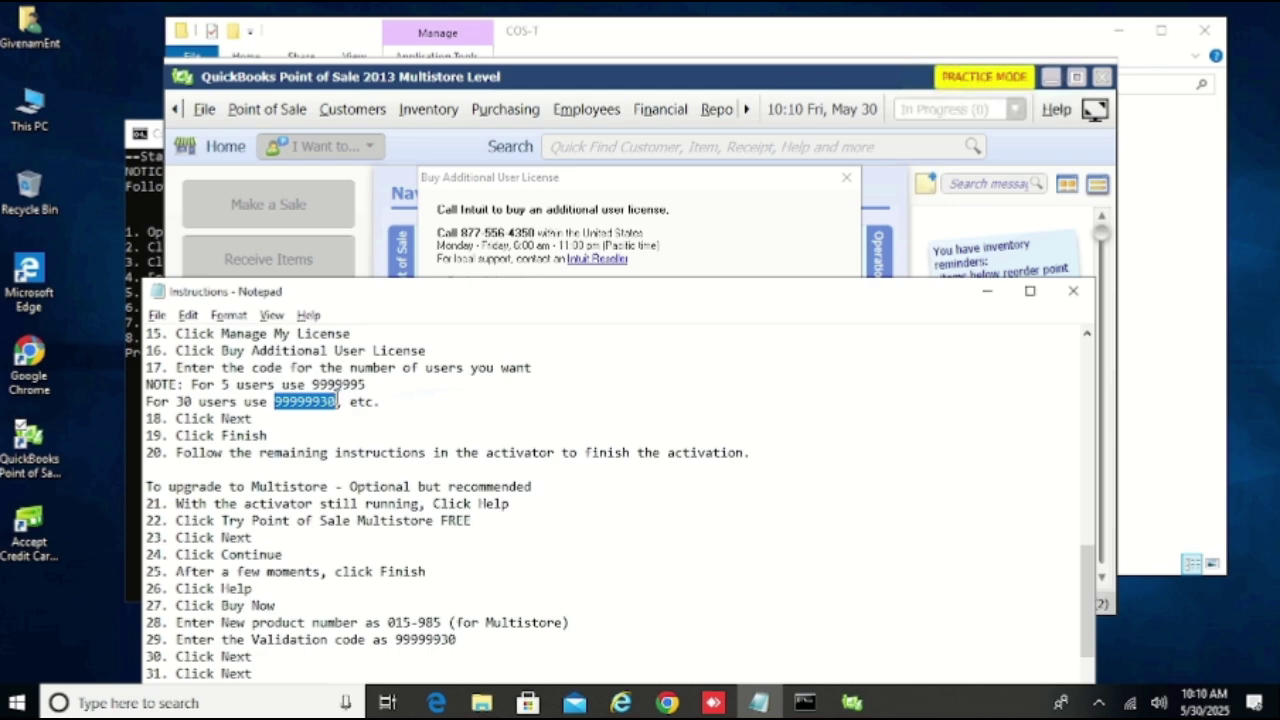
click(674, 78)
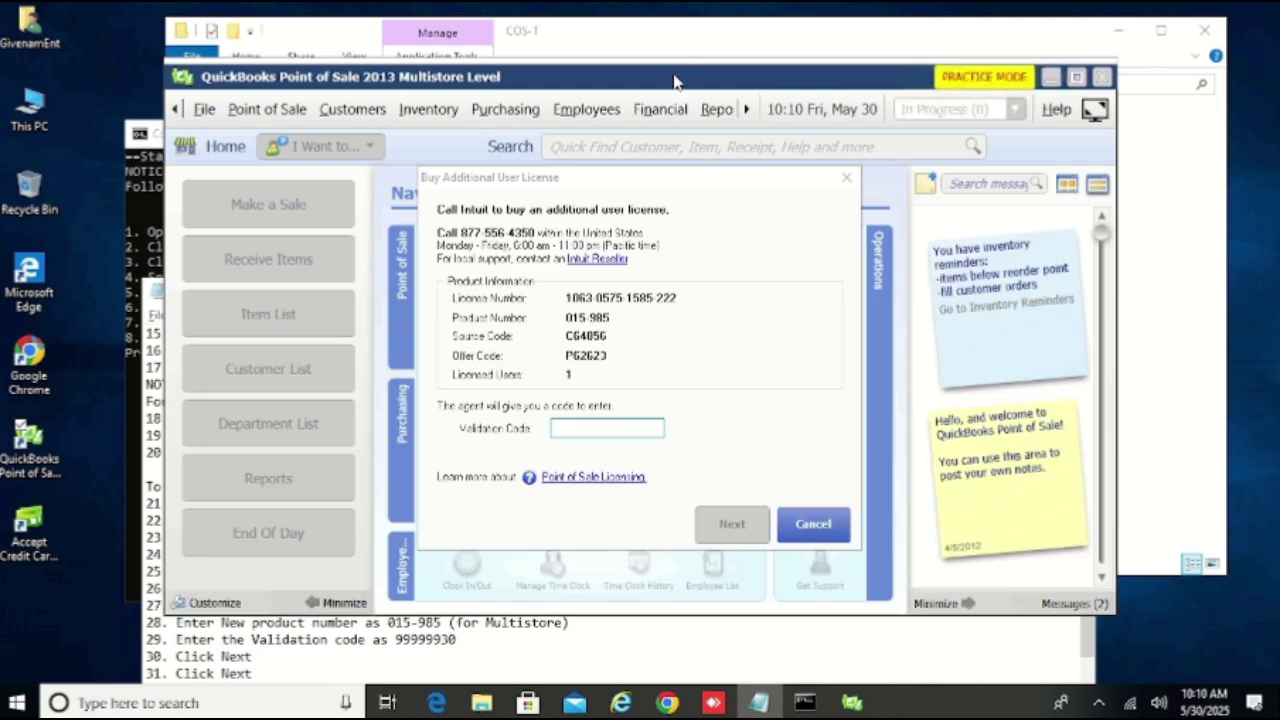
click(581, 428)
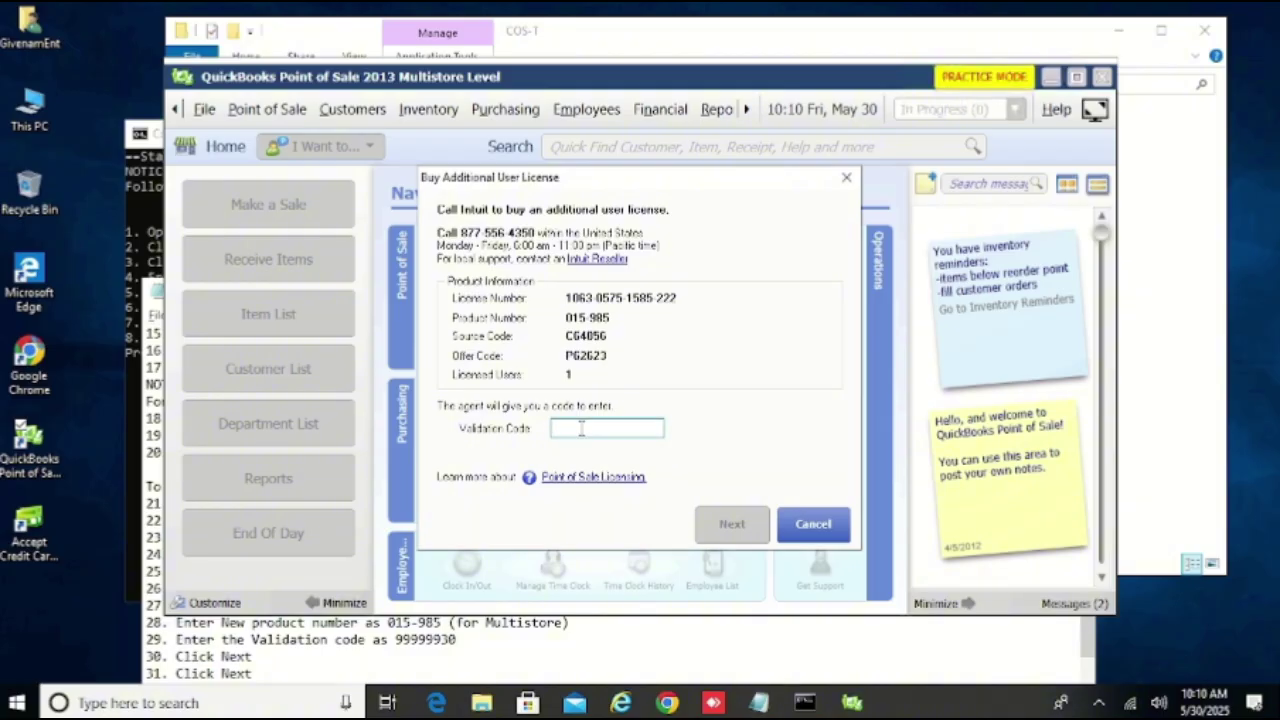
text(99999930)
click(746, 537)
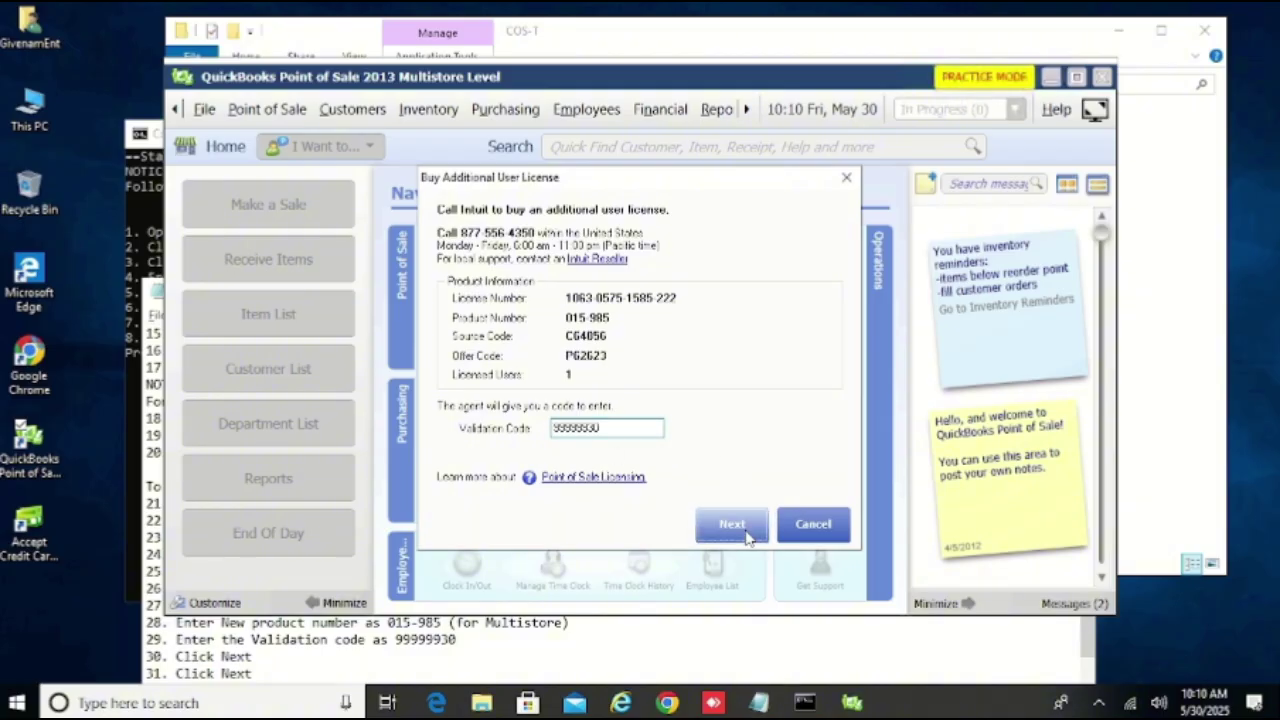
click(732, 525)
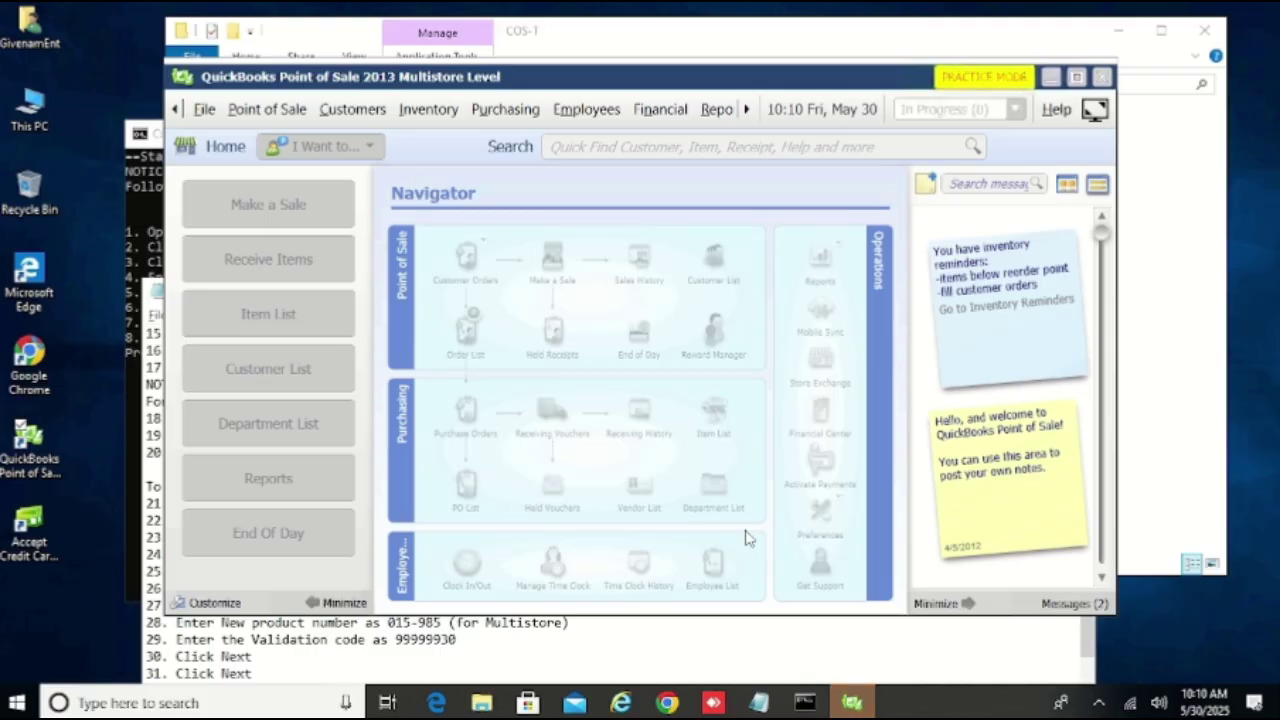
click(1056, 110)
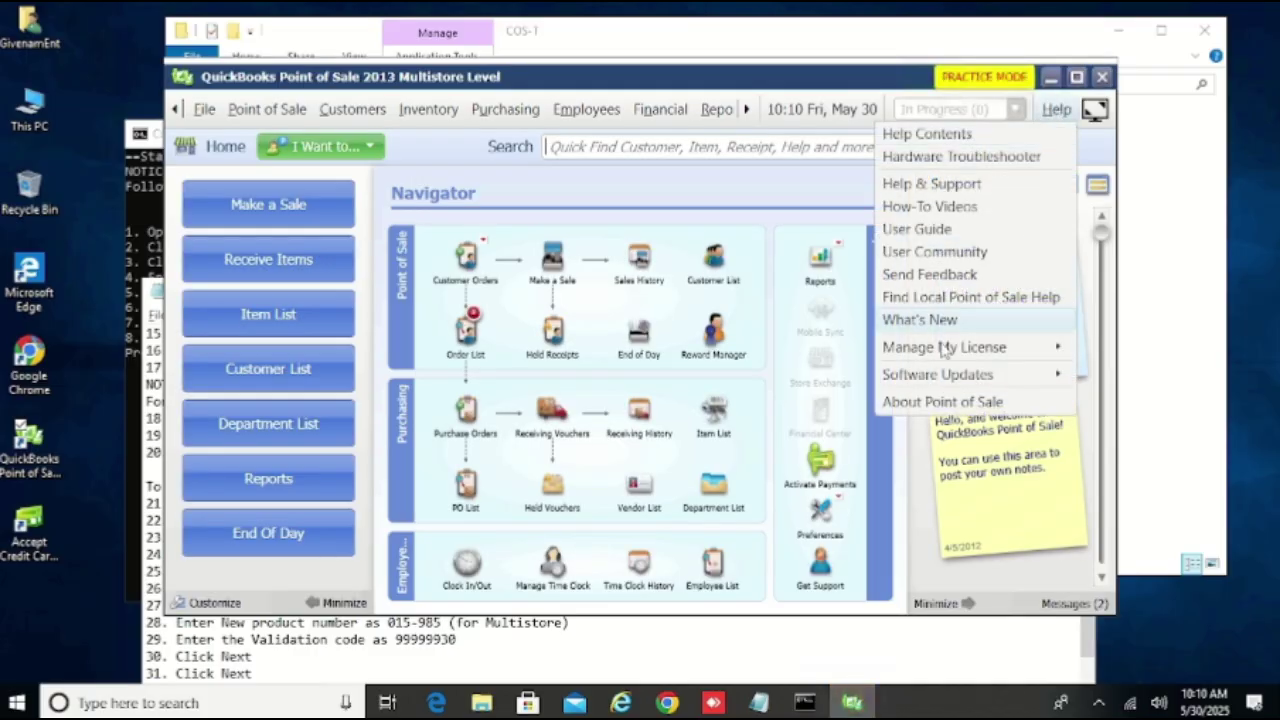
mouse_move(943, 348)
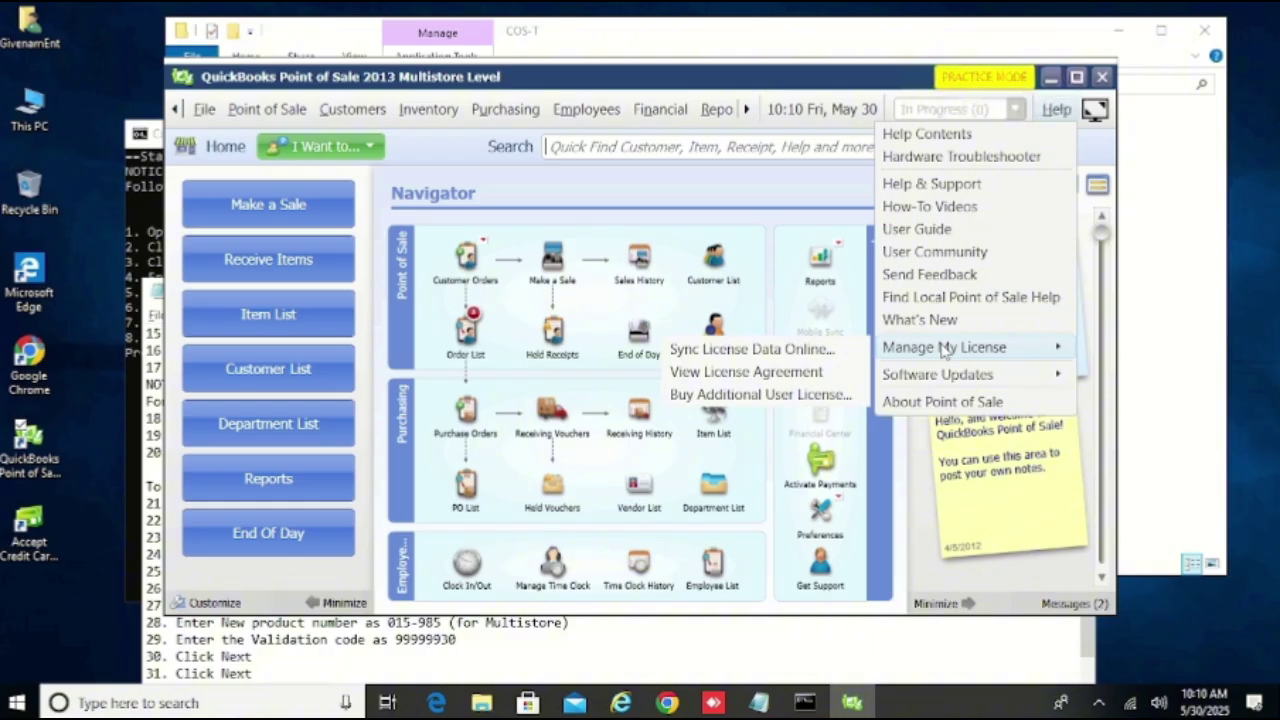
click(759, 396)
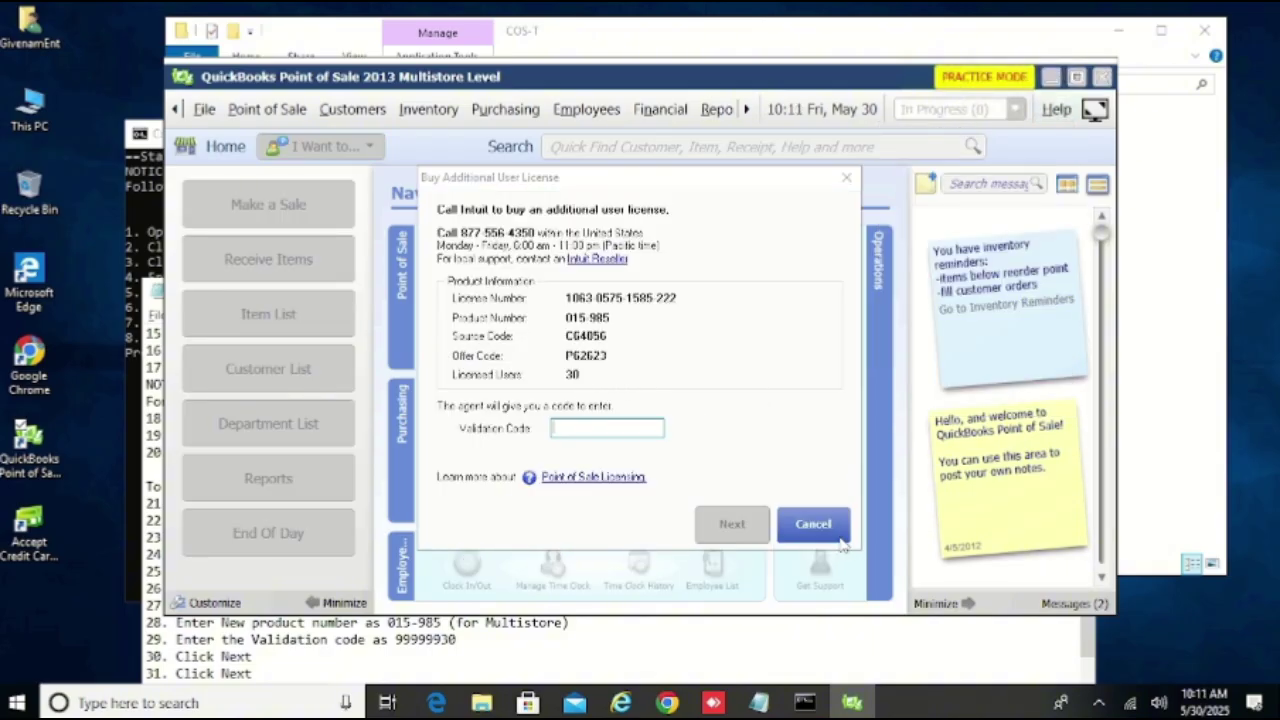
click(836, 533)
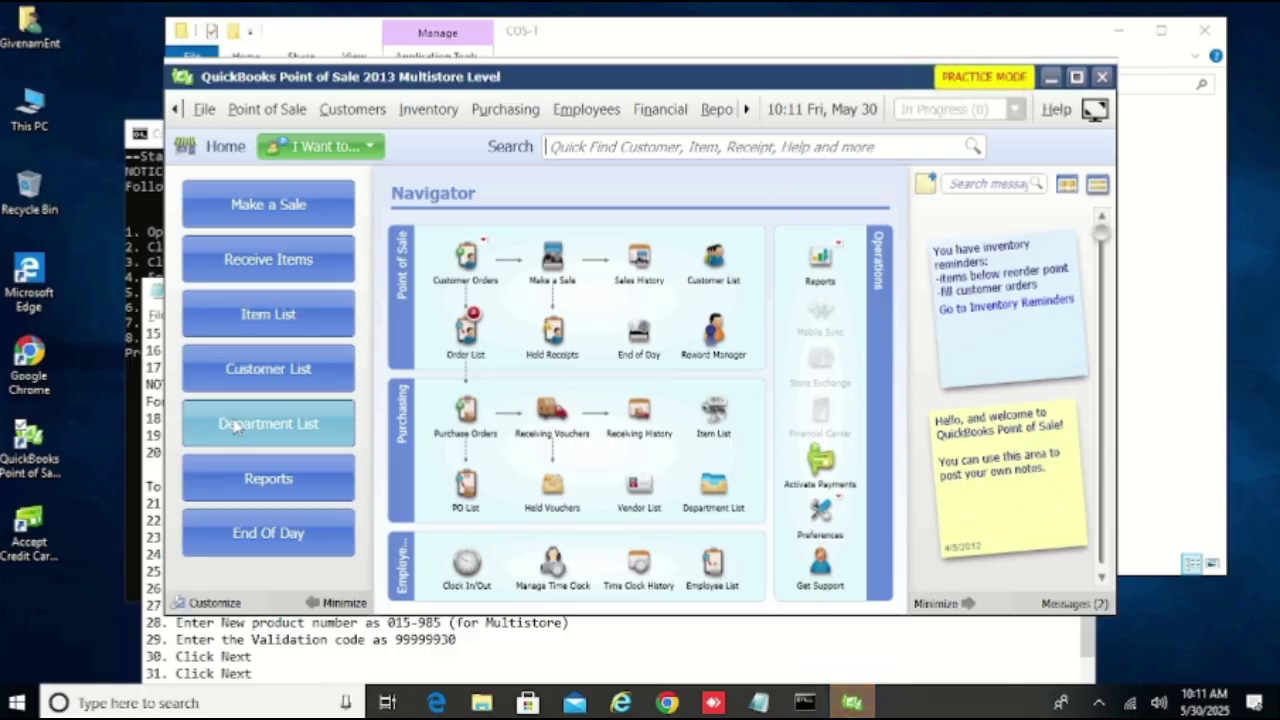
Step: Continue the patcher past both prompts so it restores the original file and exits
click(150, 142)
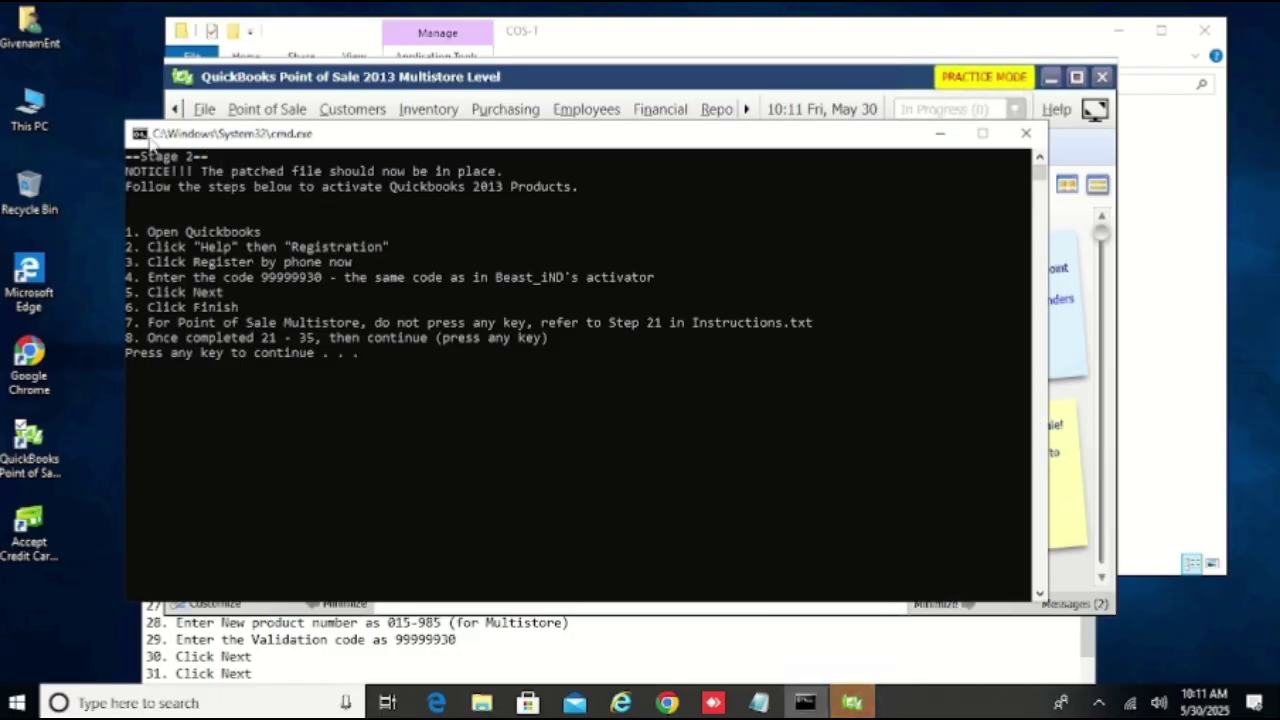
click(540, 388)
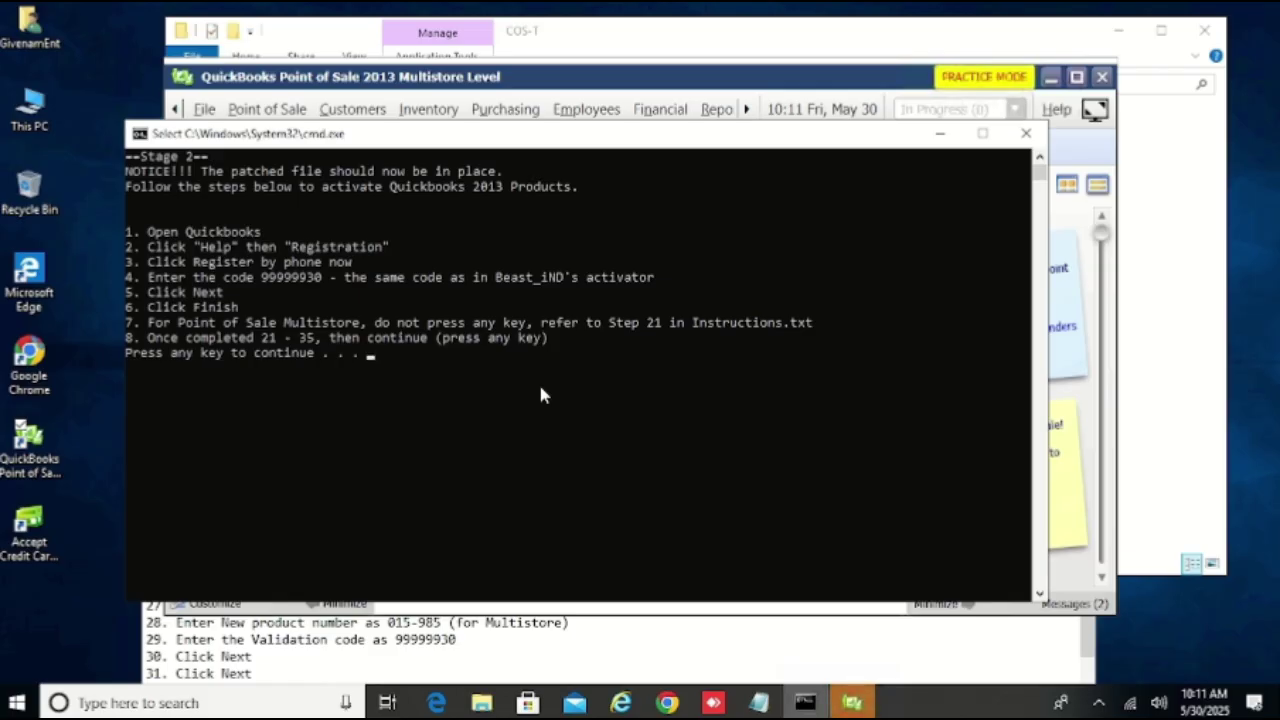
key(Escape)
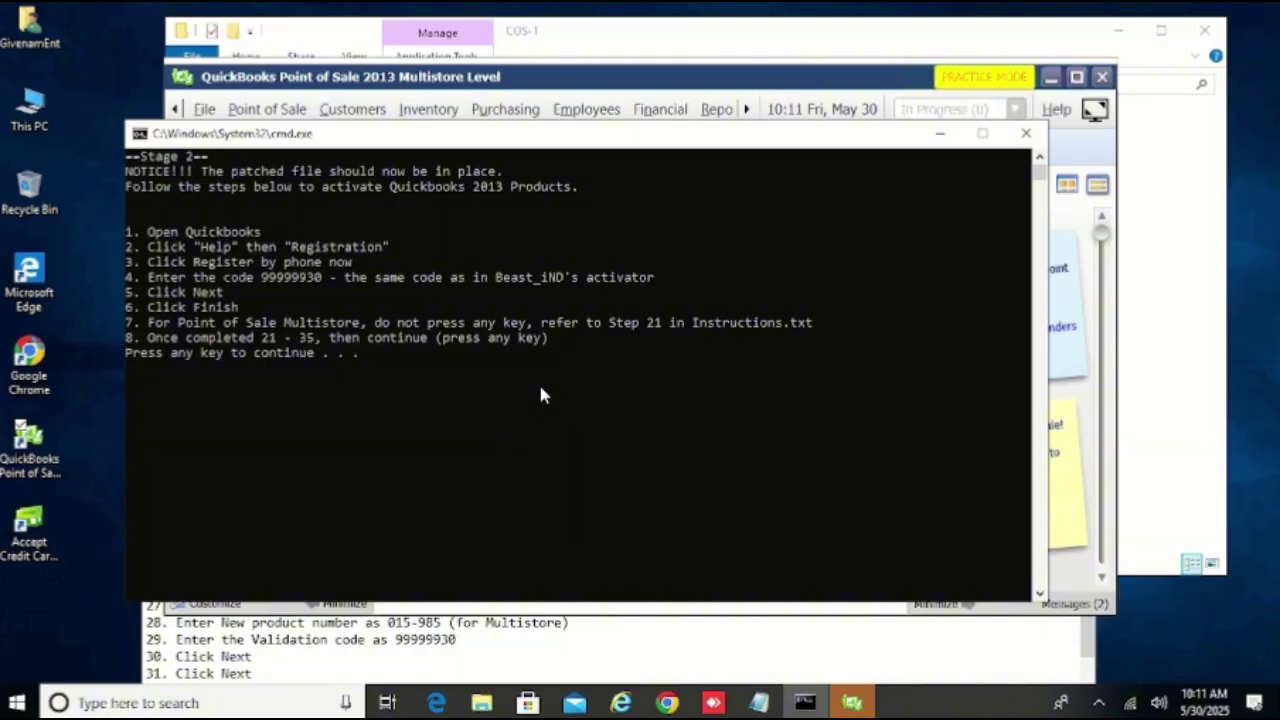
key(Return)
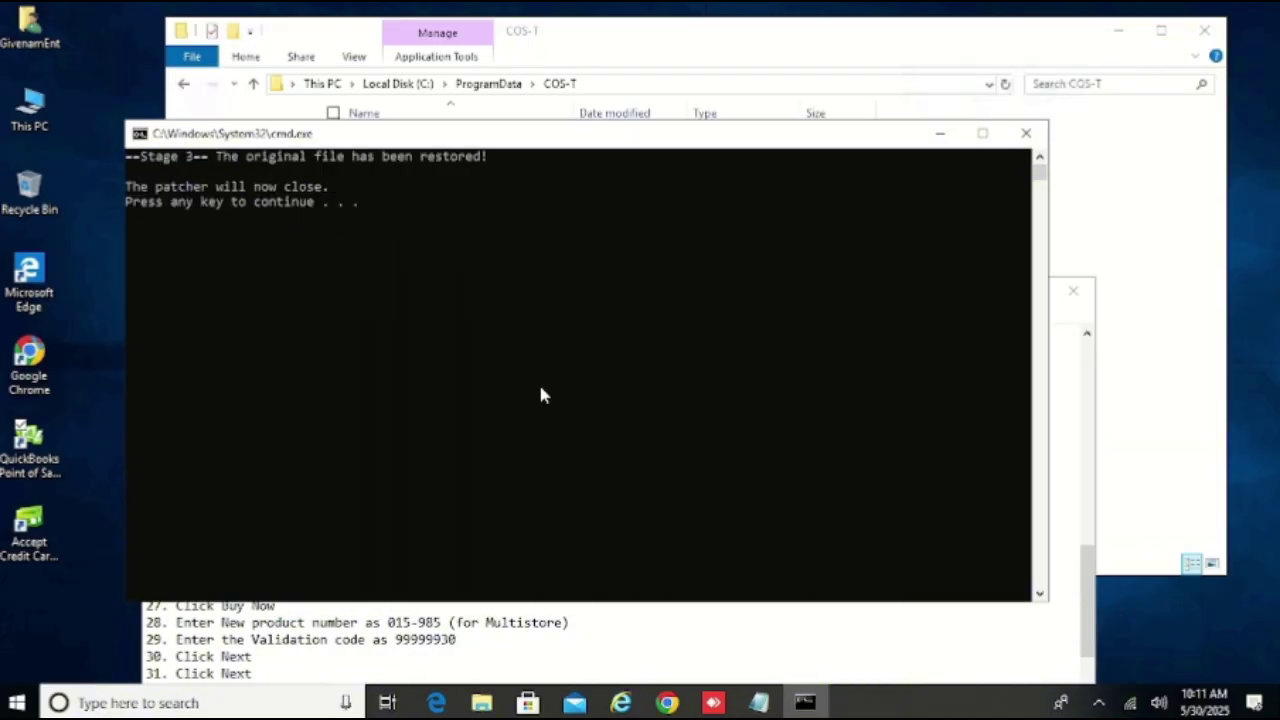
key(Return)
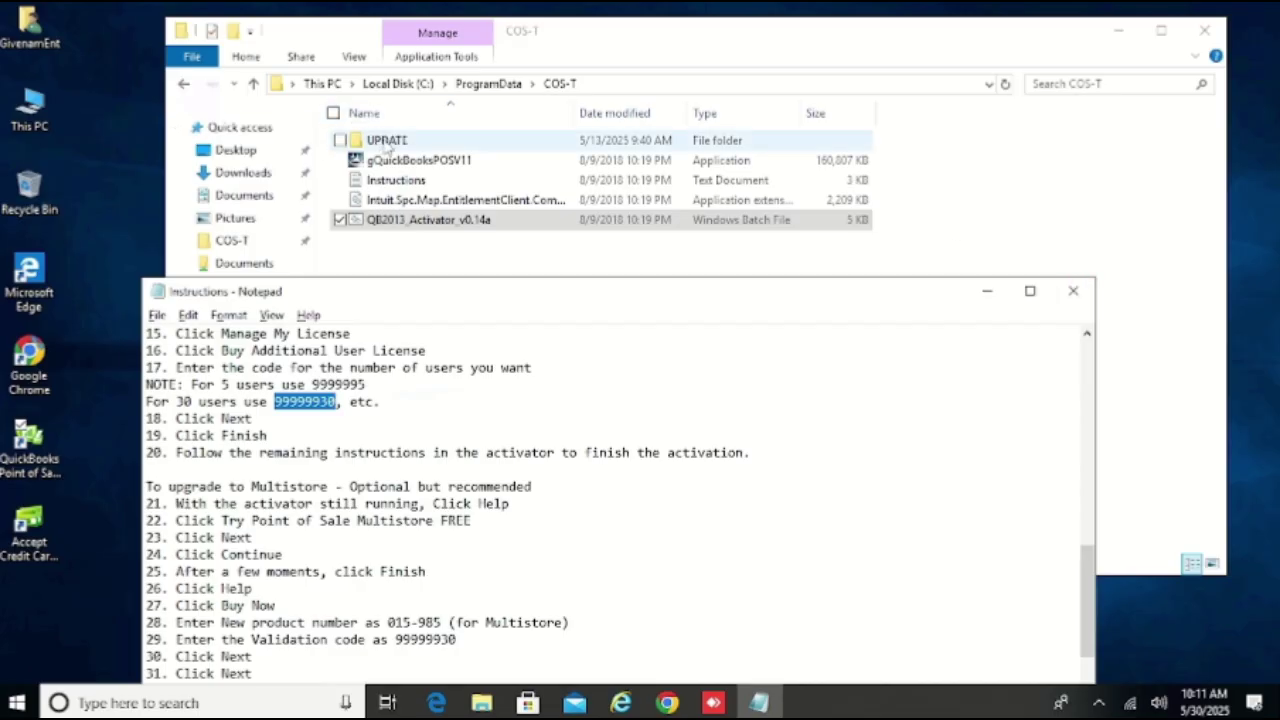
Step: Install QBPOSPatch_R1R16 from the UPDATE folder without launching QuickBooks, then close the folder
double_click(387, 141)
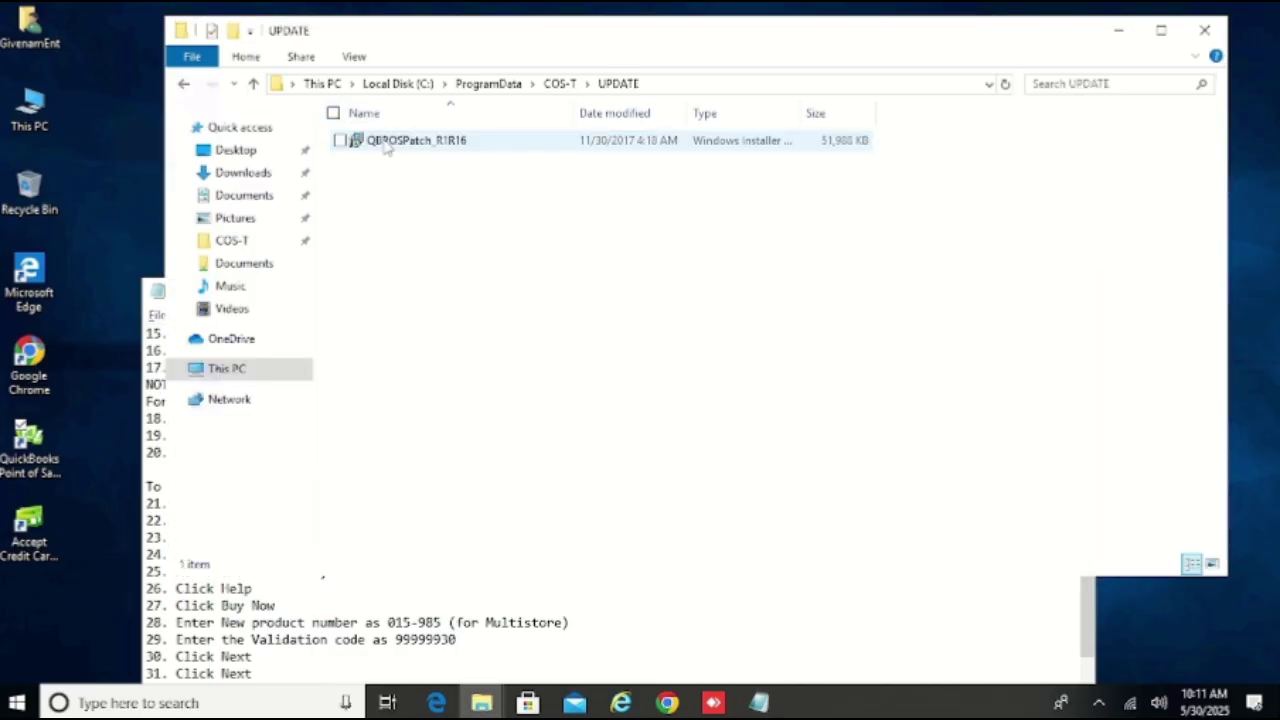
click(387, 144)
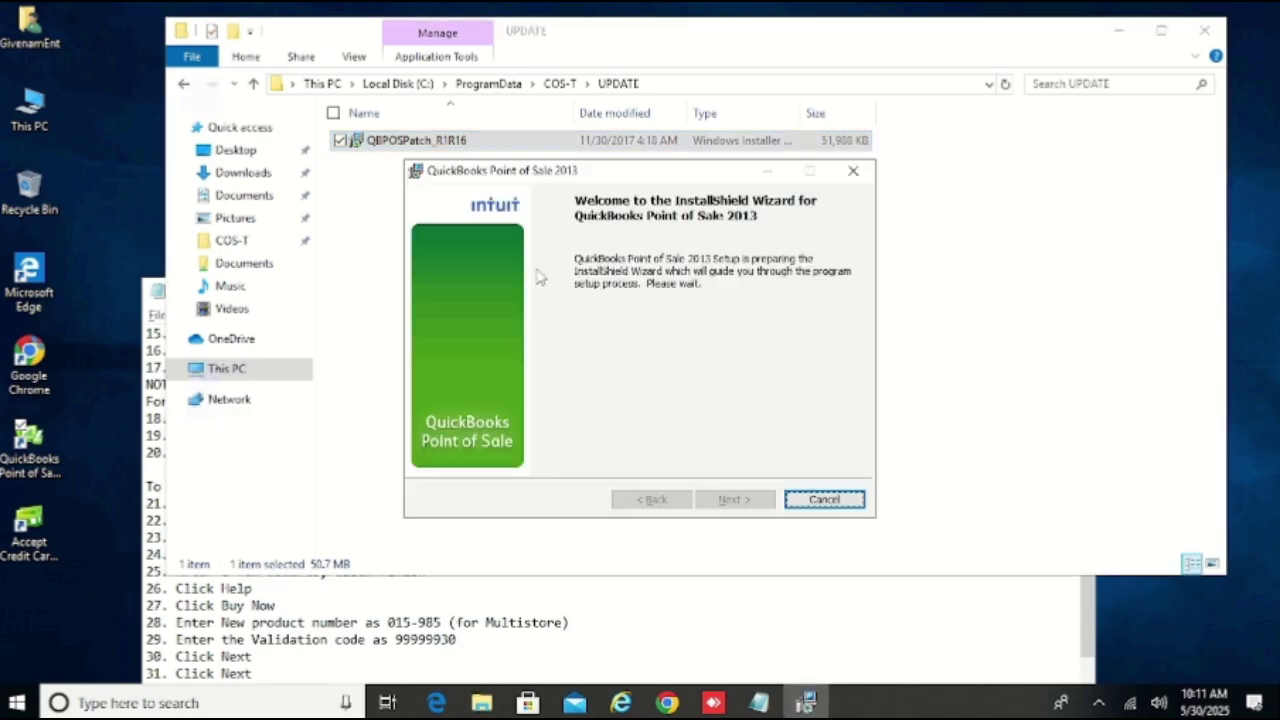
click(730, 498)
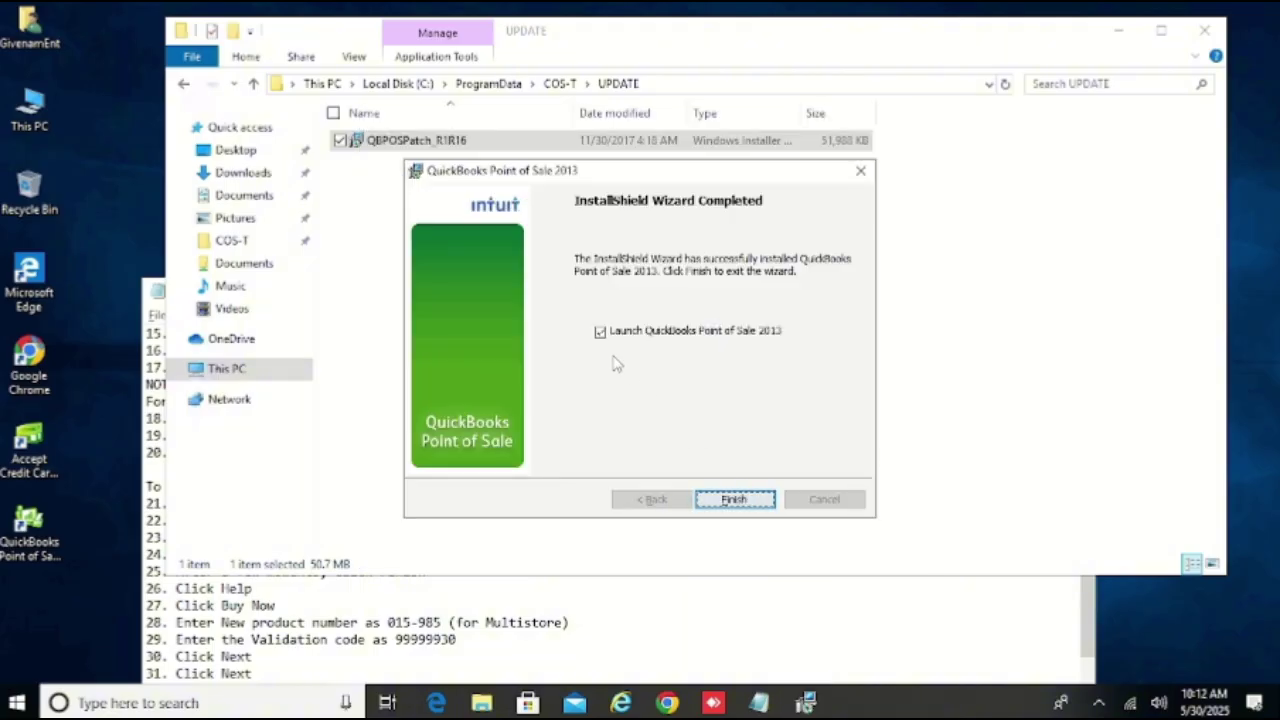
click(600, 331)
click(735, 500)
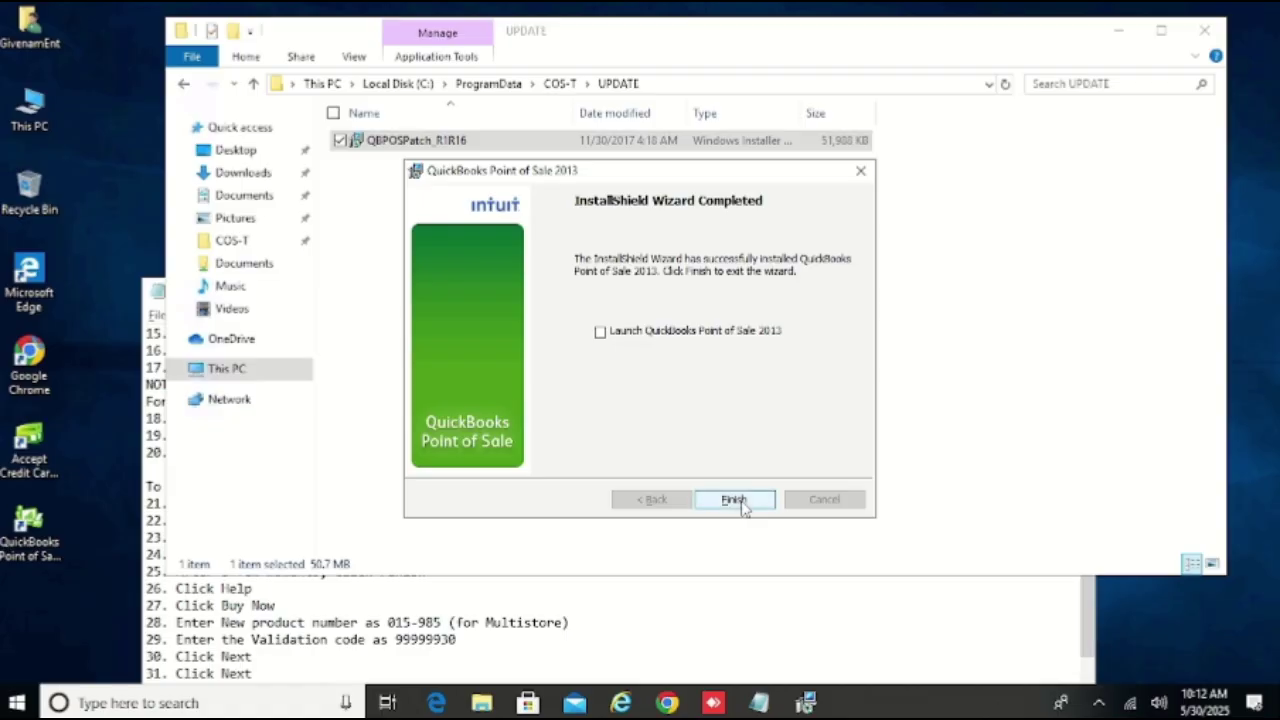
click(1205, 30)
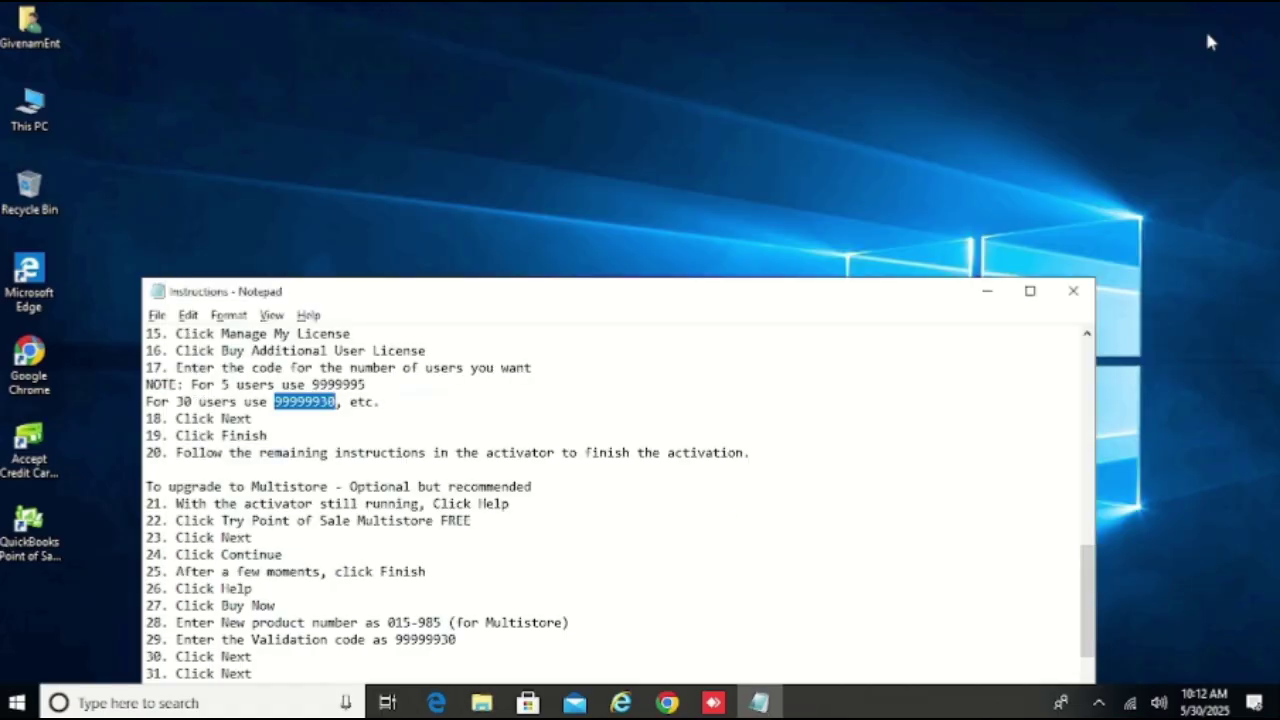
Step: Close the Instructions notes and the Downloads folder window
click(1074, 292)
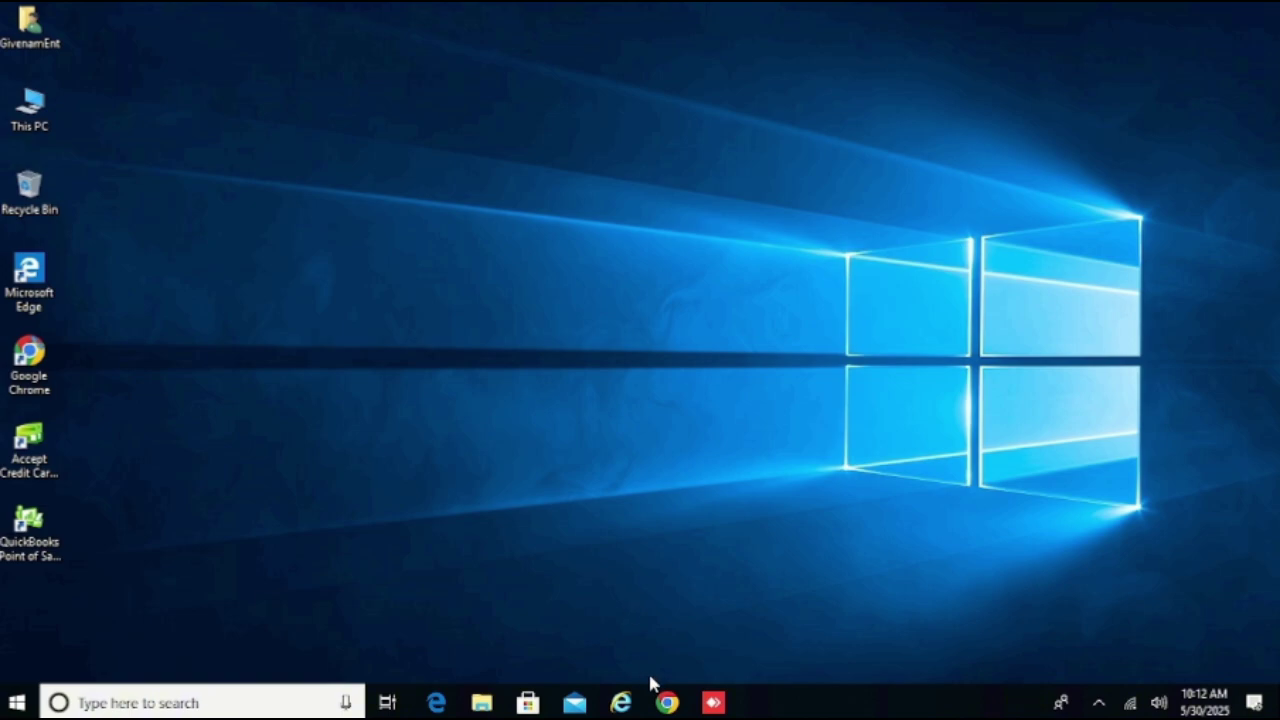
click(482, 703)
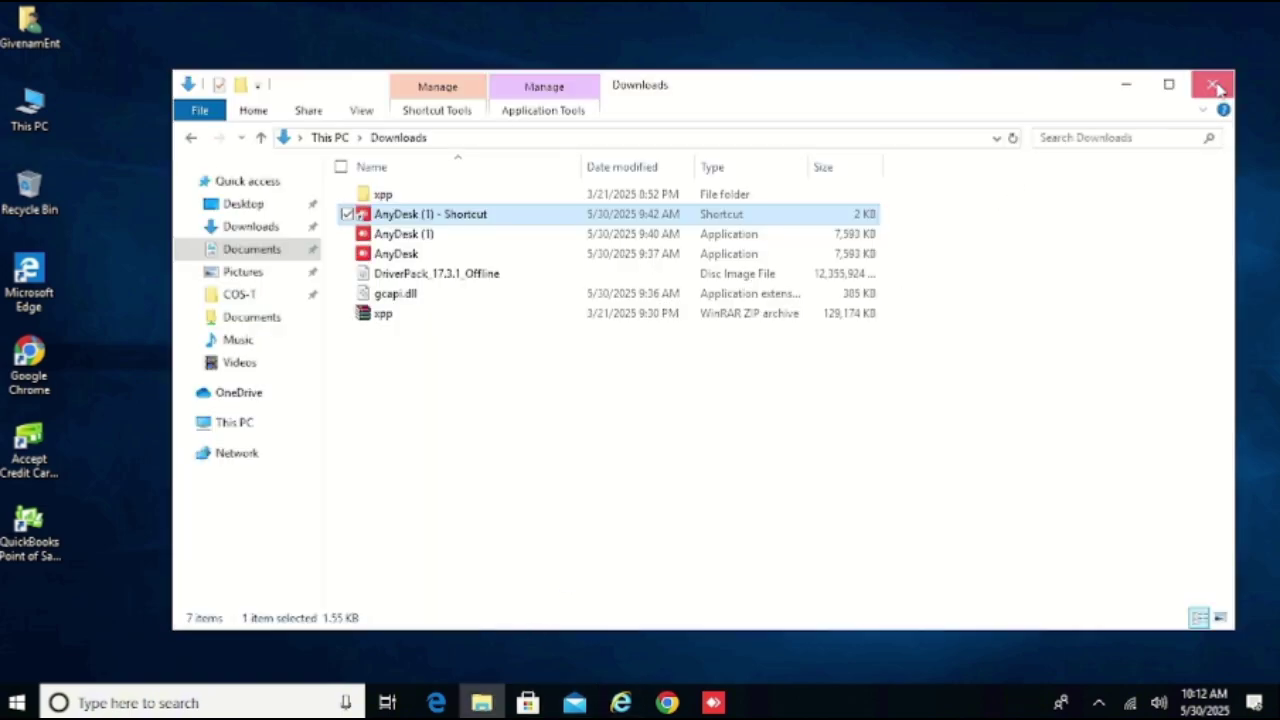
click(1215, 87)
Step: Refresh the desktop twice and launch QuickBooks Point of Sale 2013
right_click(440, 195)
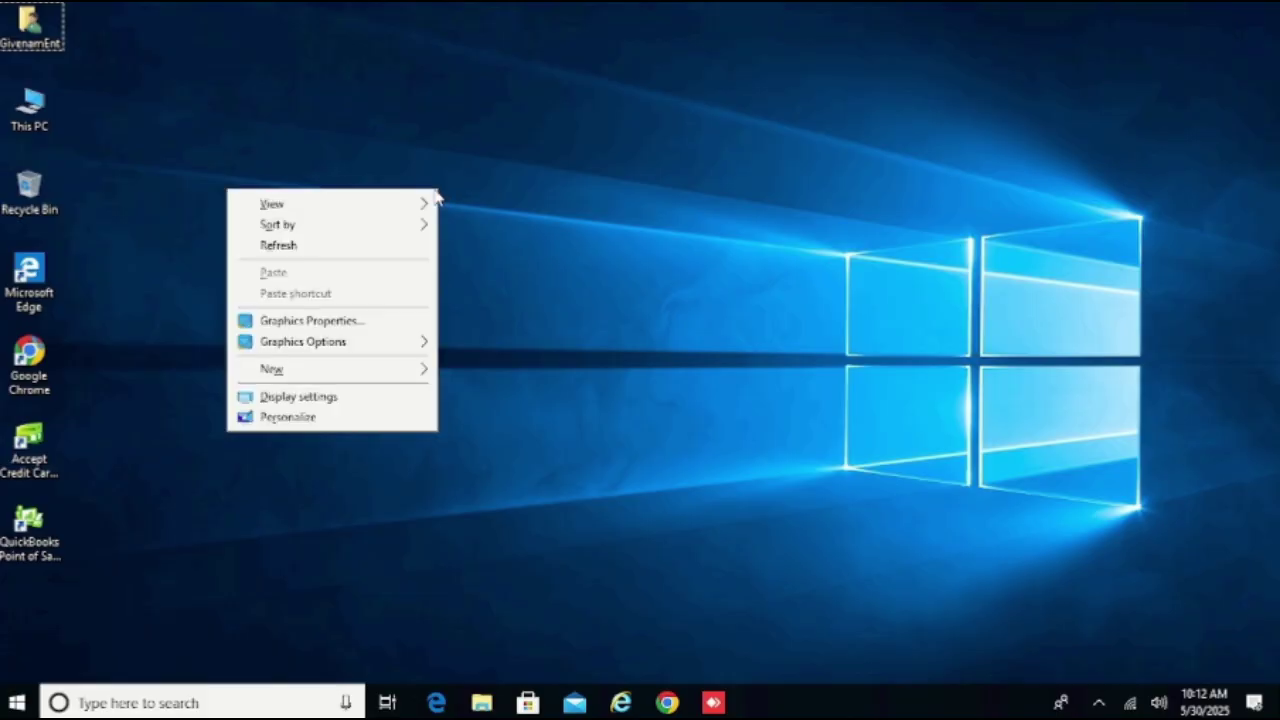
click(280, 249)
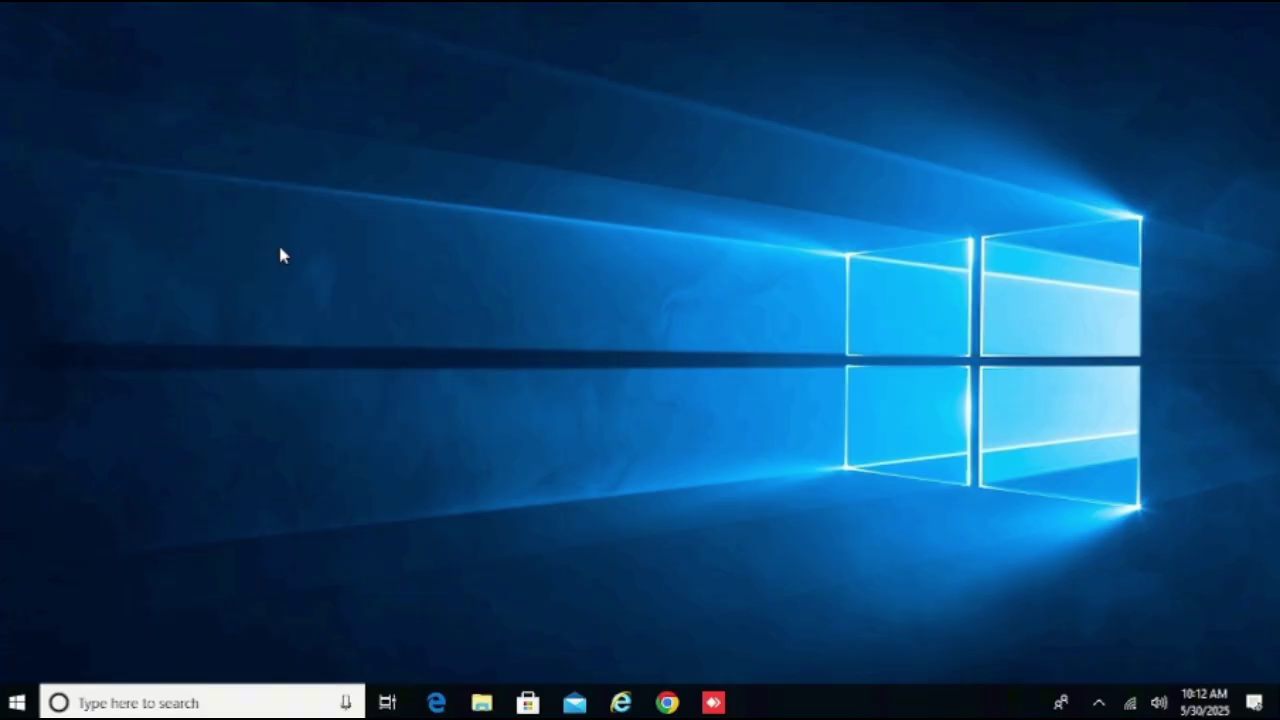
right_click(432, 176)
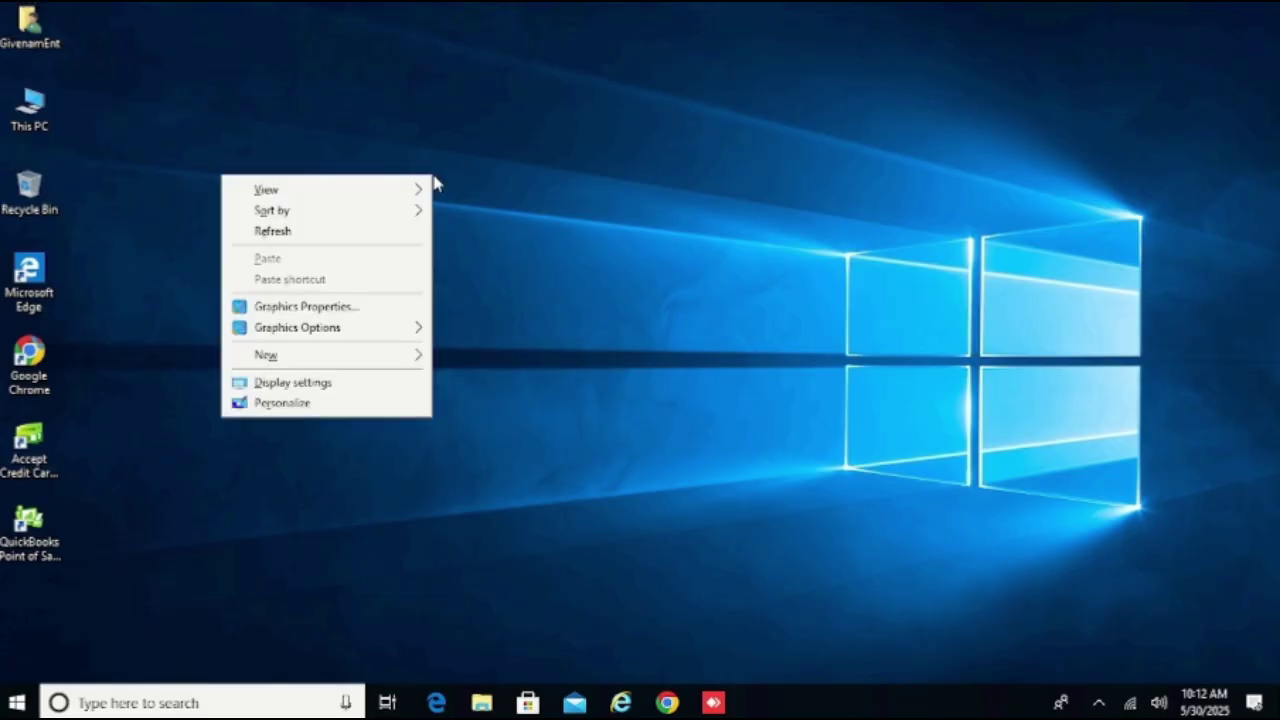
click(304, 228)
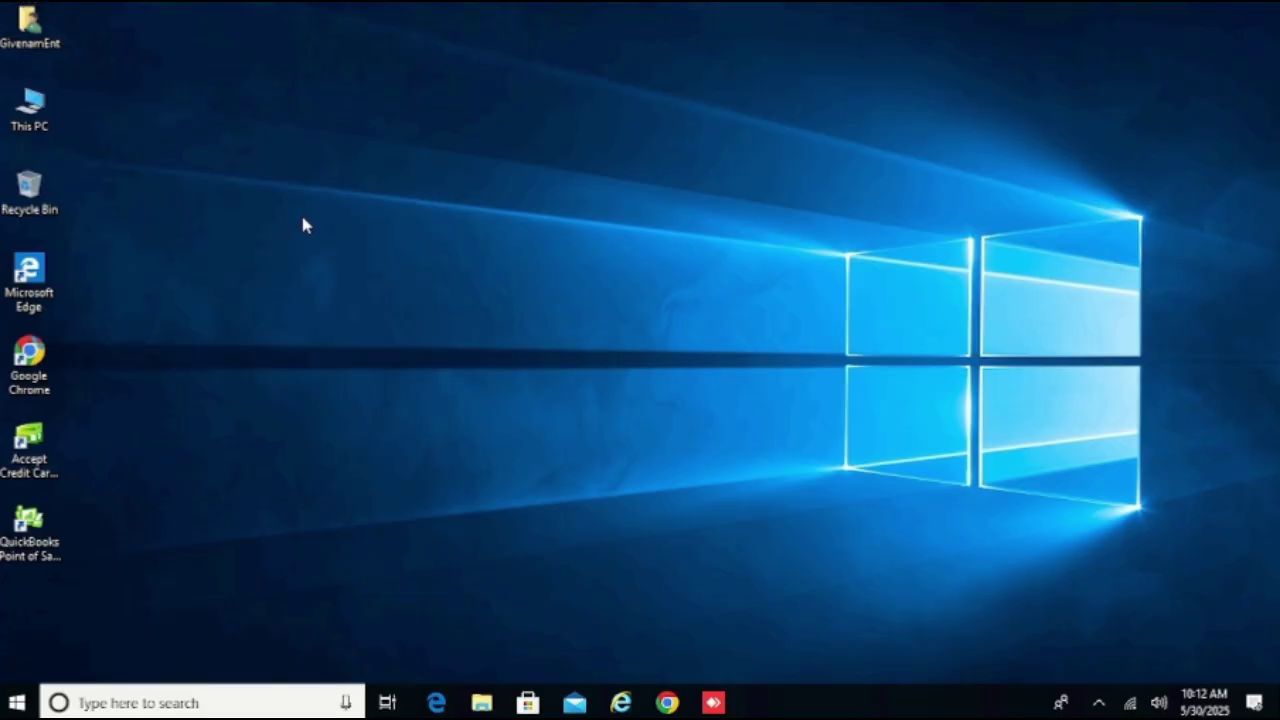
double_click(30, 520)
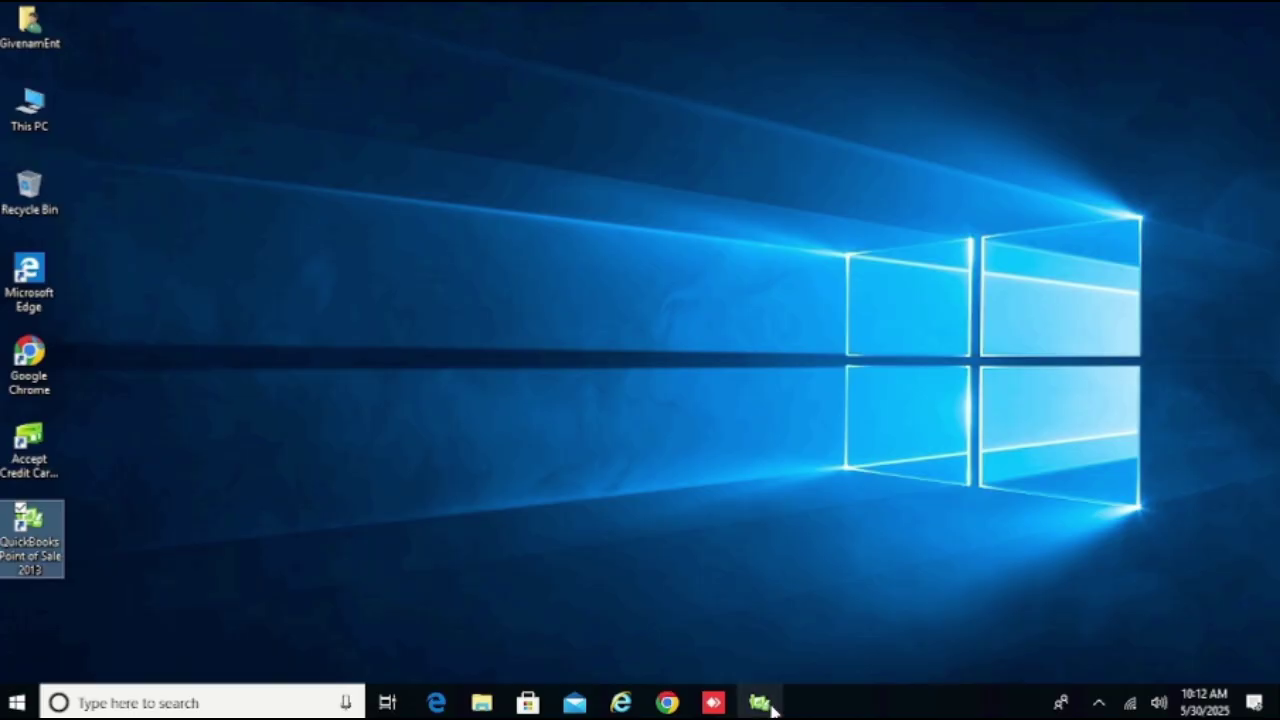
Step: Turn off update notifications, acknowledge the practice-mode and usage notices, and close the payments banner
click(762, 615)
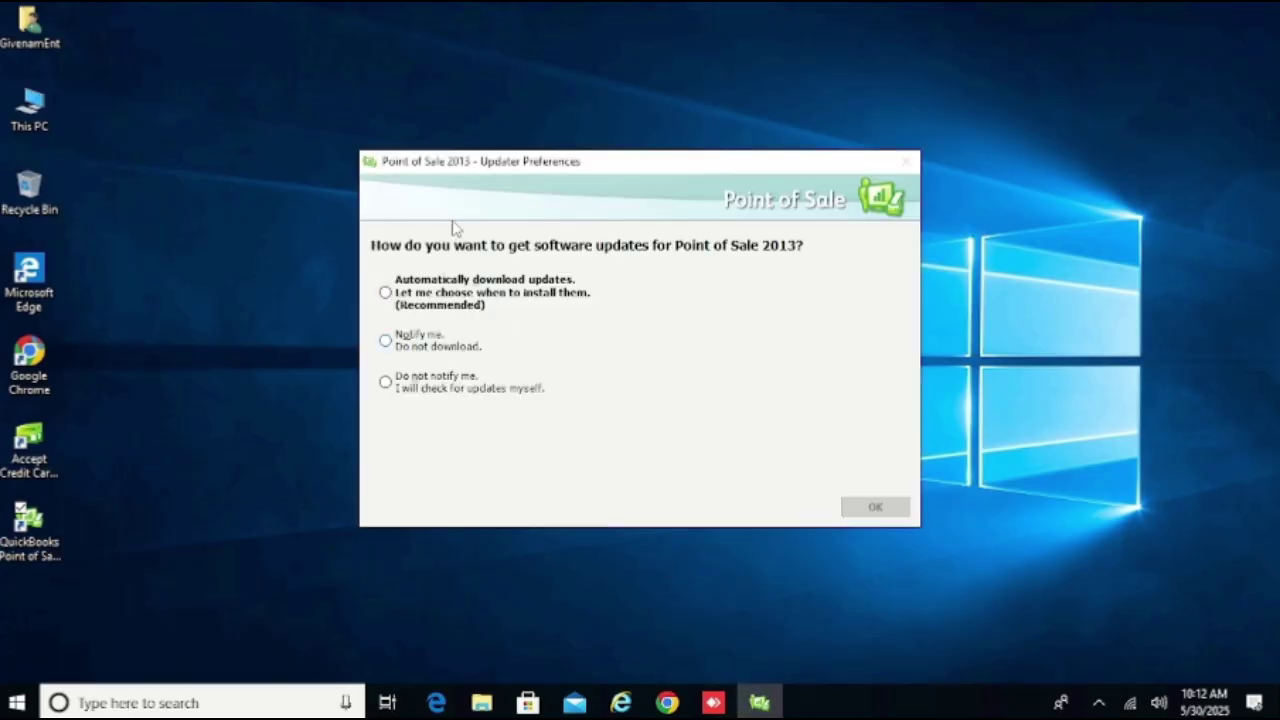
click(386, 382)
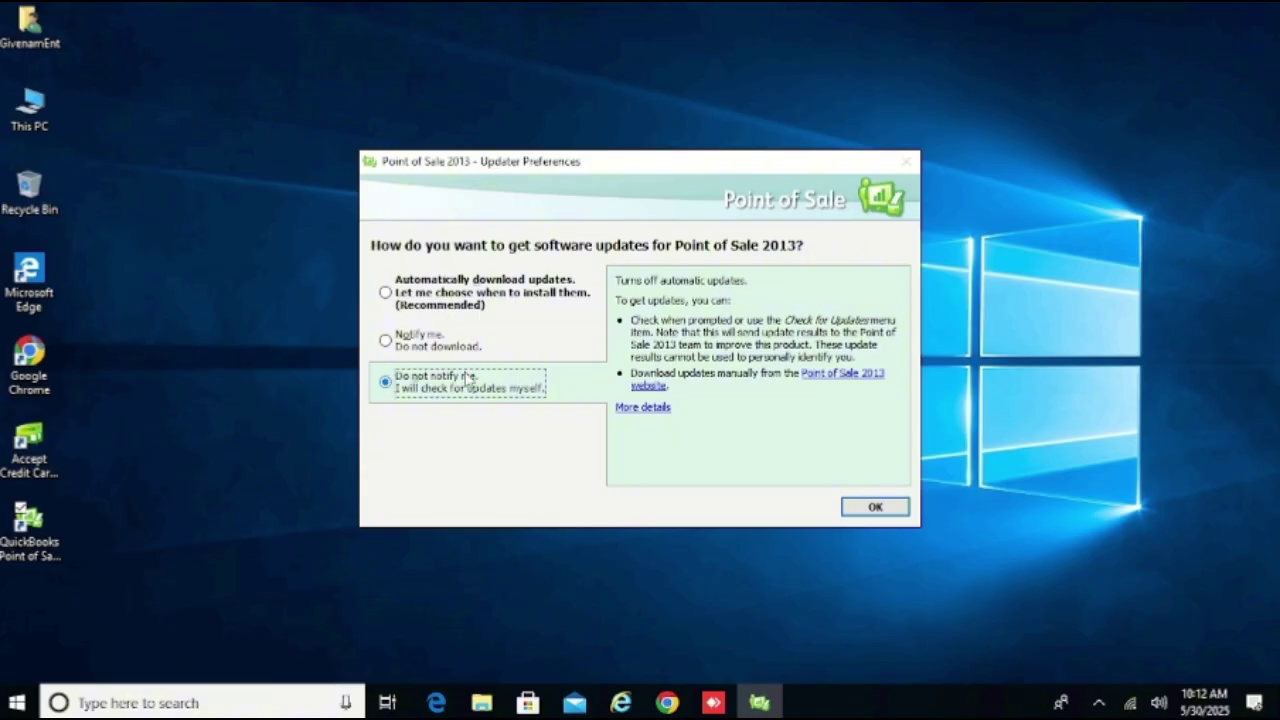
click(883, 511)
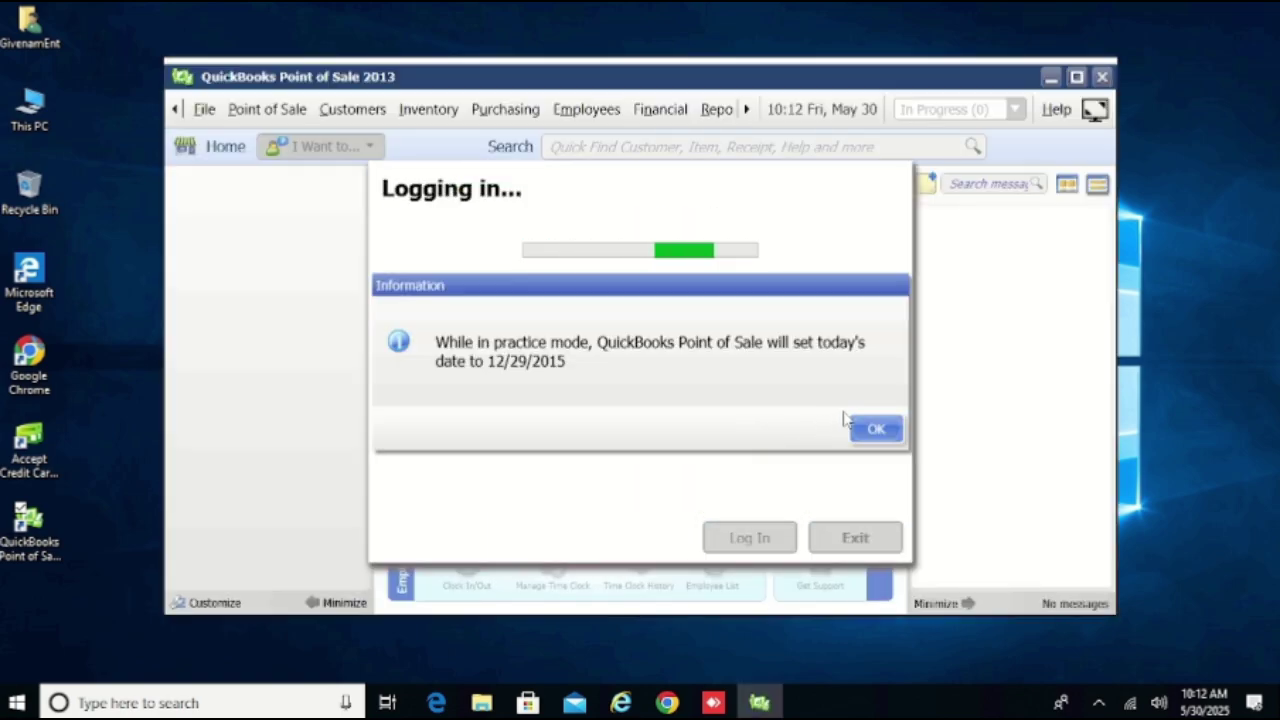
click(870, 429)
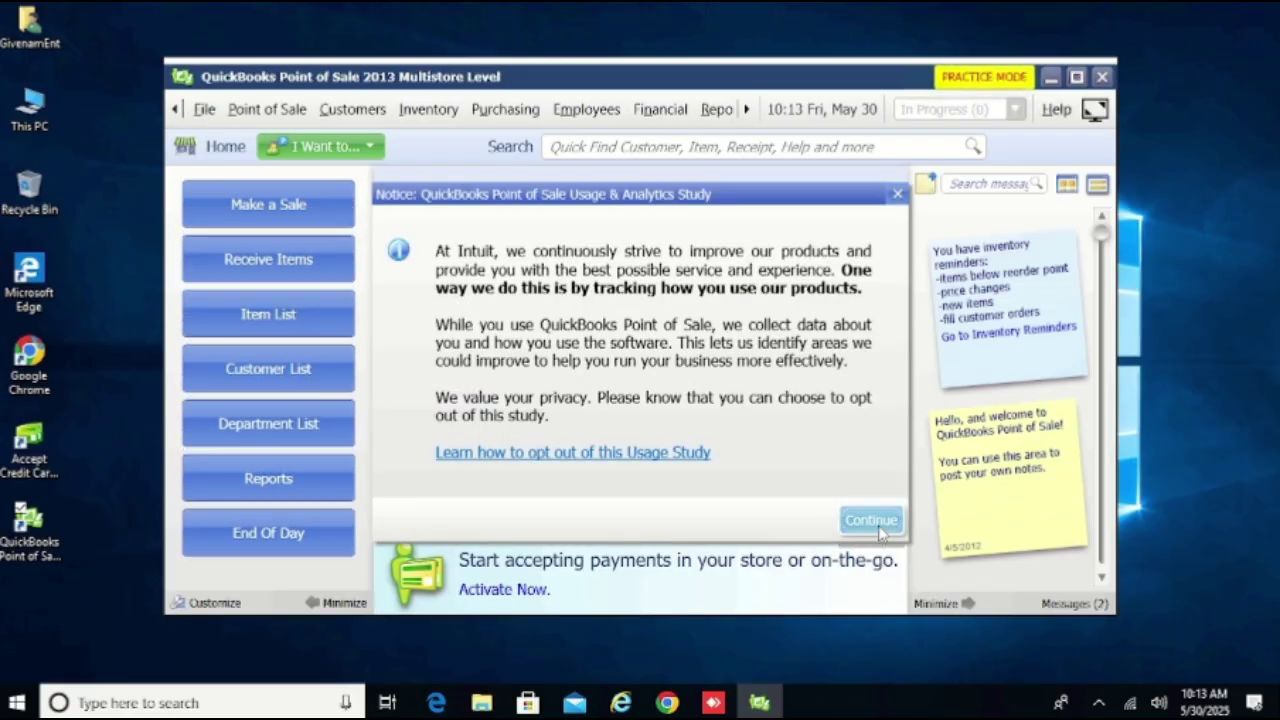
click(871, 521)
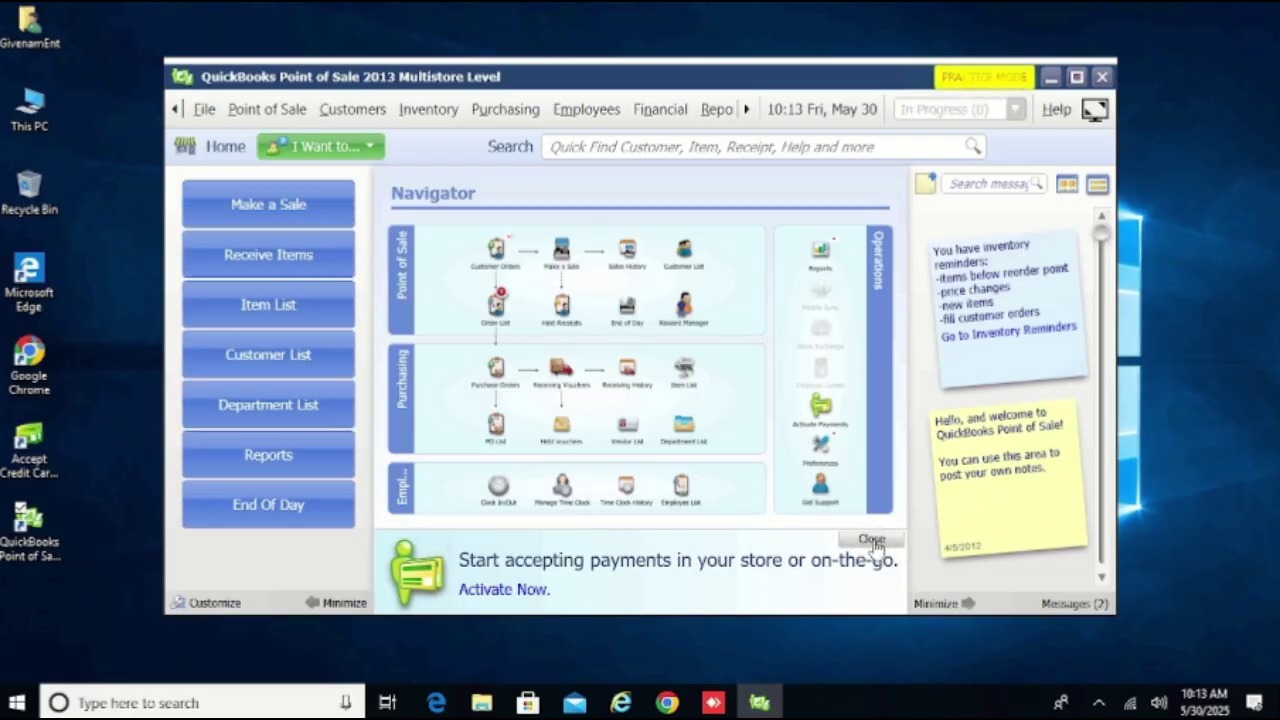
click(872, 540)
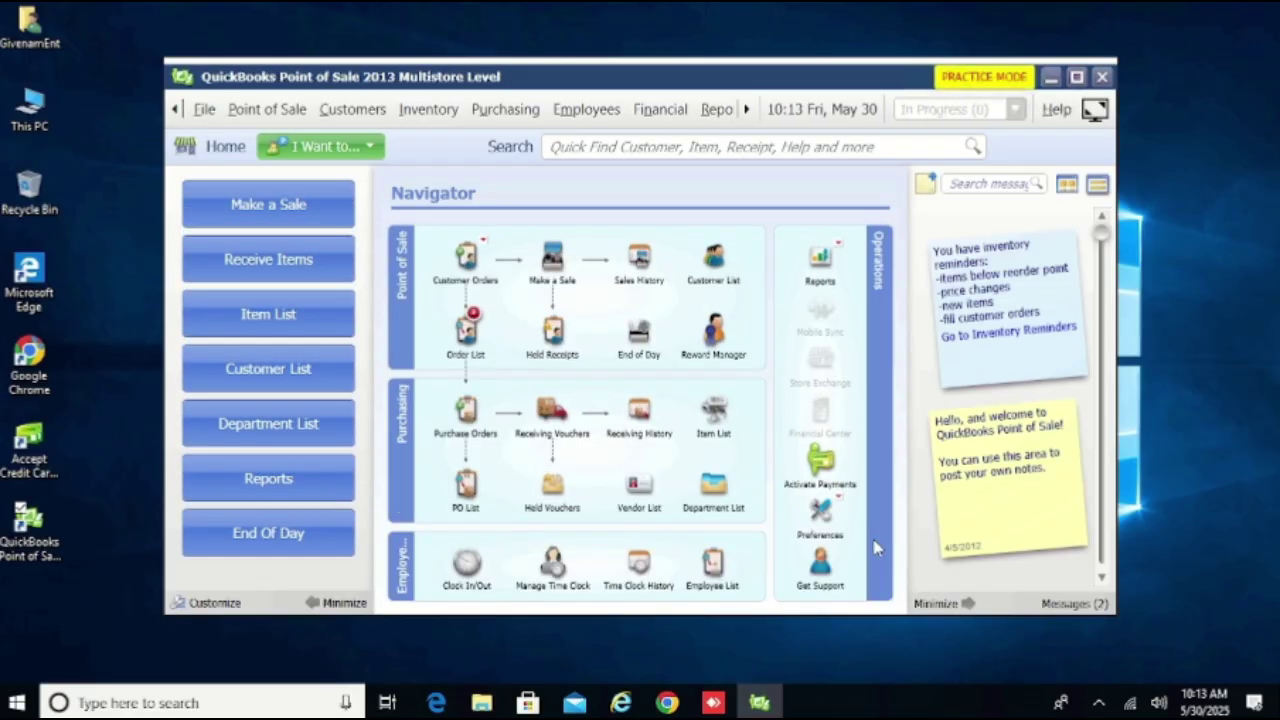
Step: Open the existing Givenam Ent company through File > Company Operations
click(205, 112)
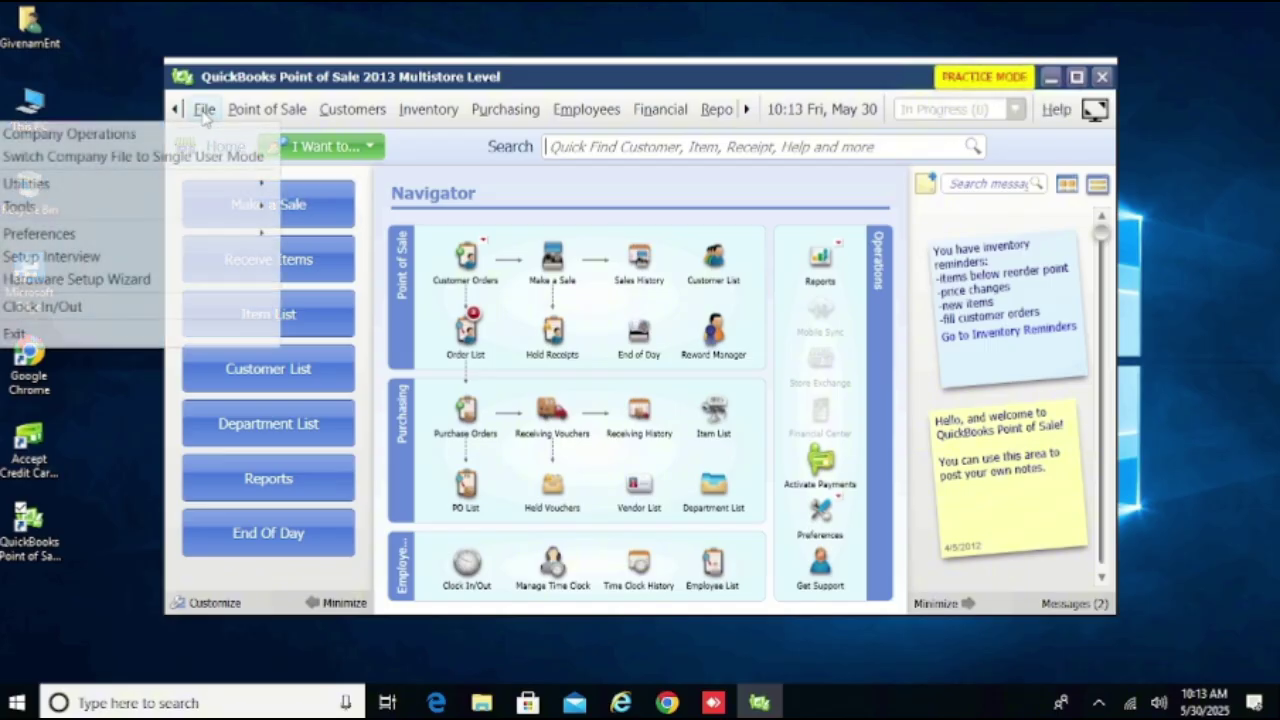
click(97, 143)
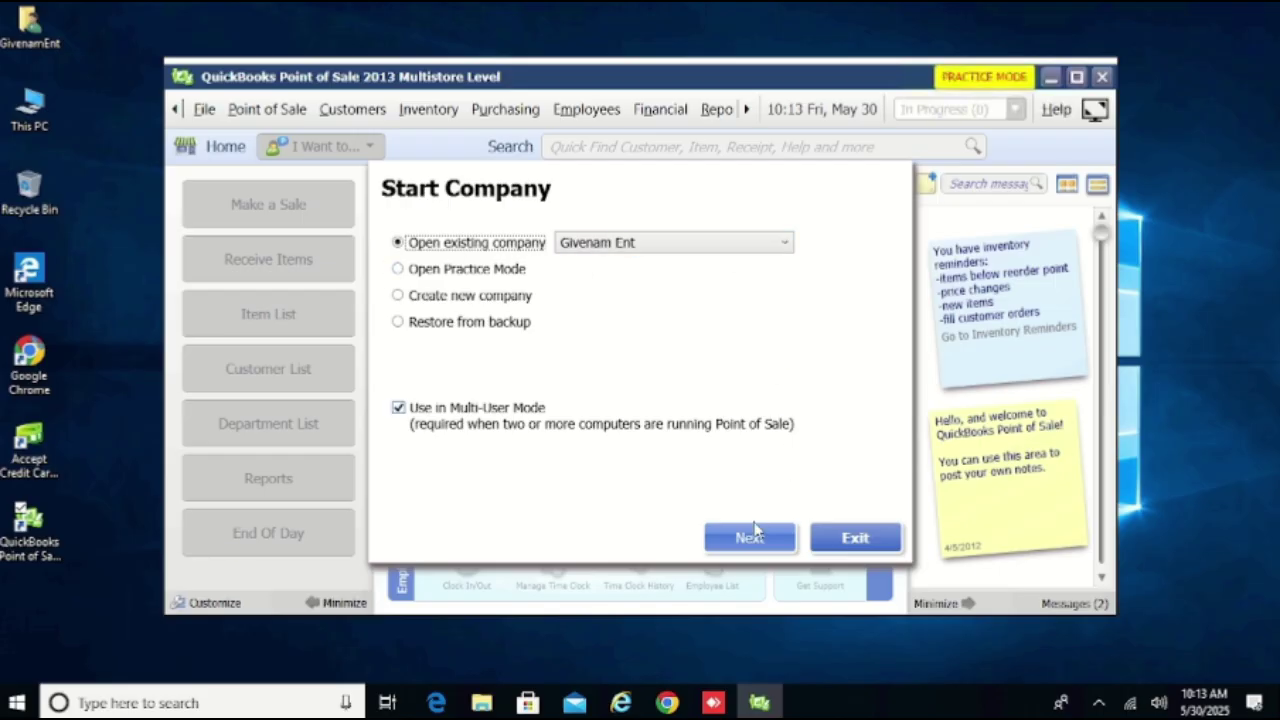
click(750, 537)
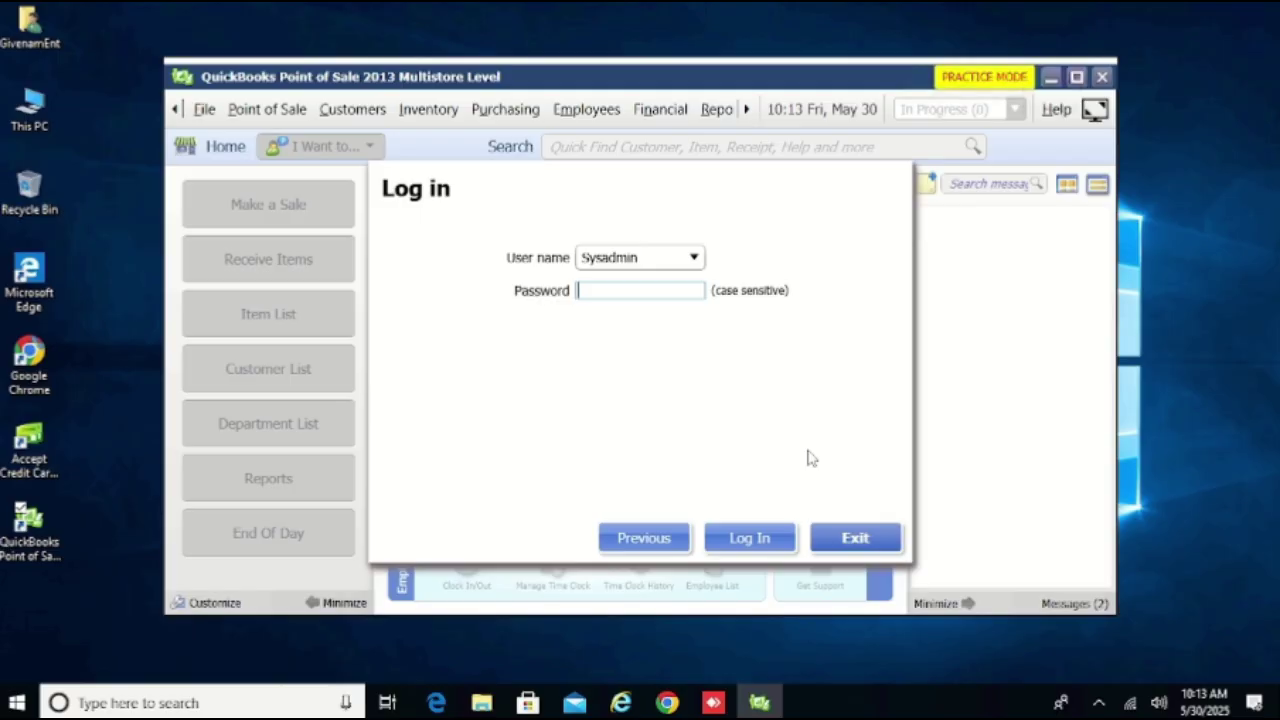
text(1)
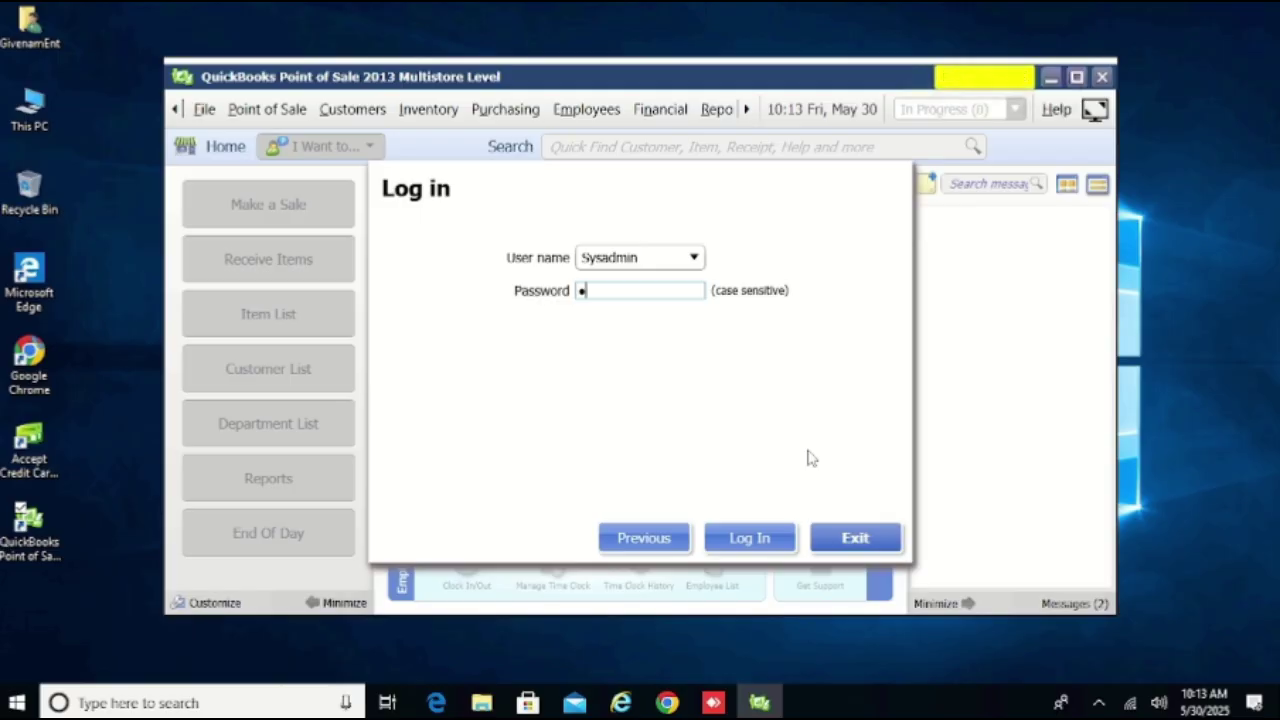
Step: Maximize the window, log in as Sysadmin with the password, and open the item list
click(1076, 76)
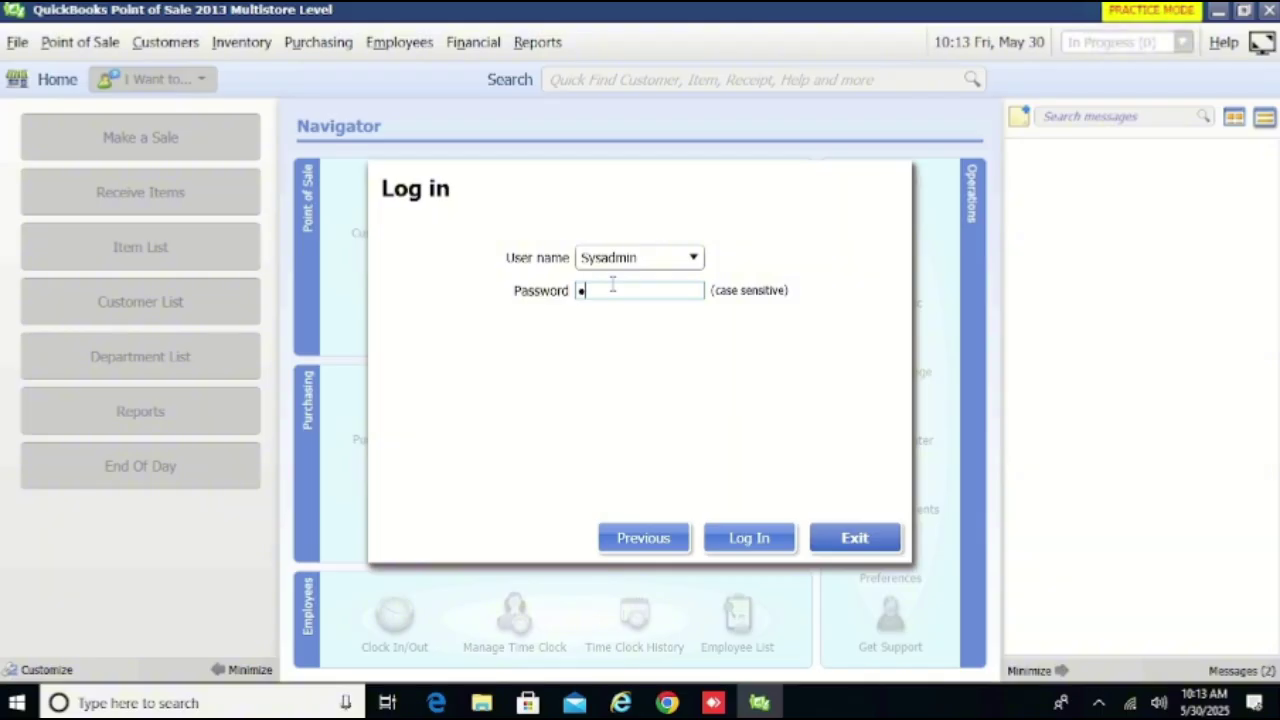
text(***)
key(Return)
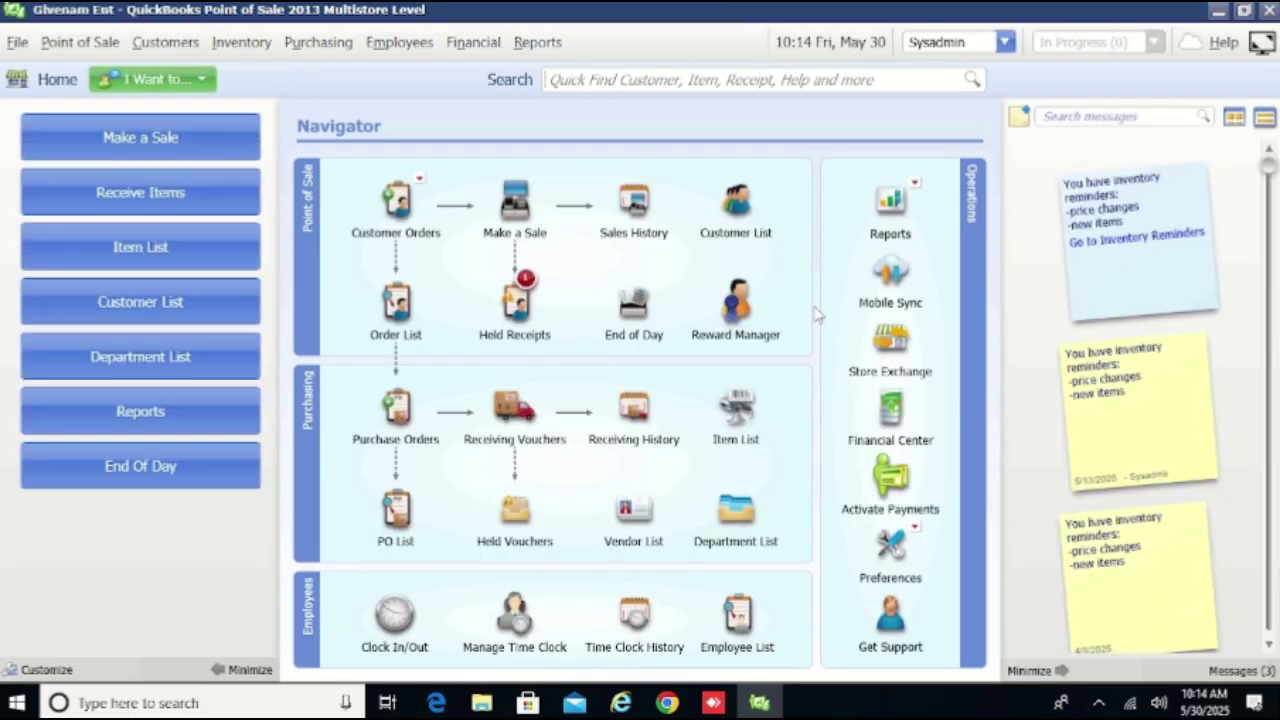
click(137, 250)
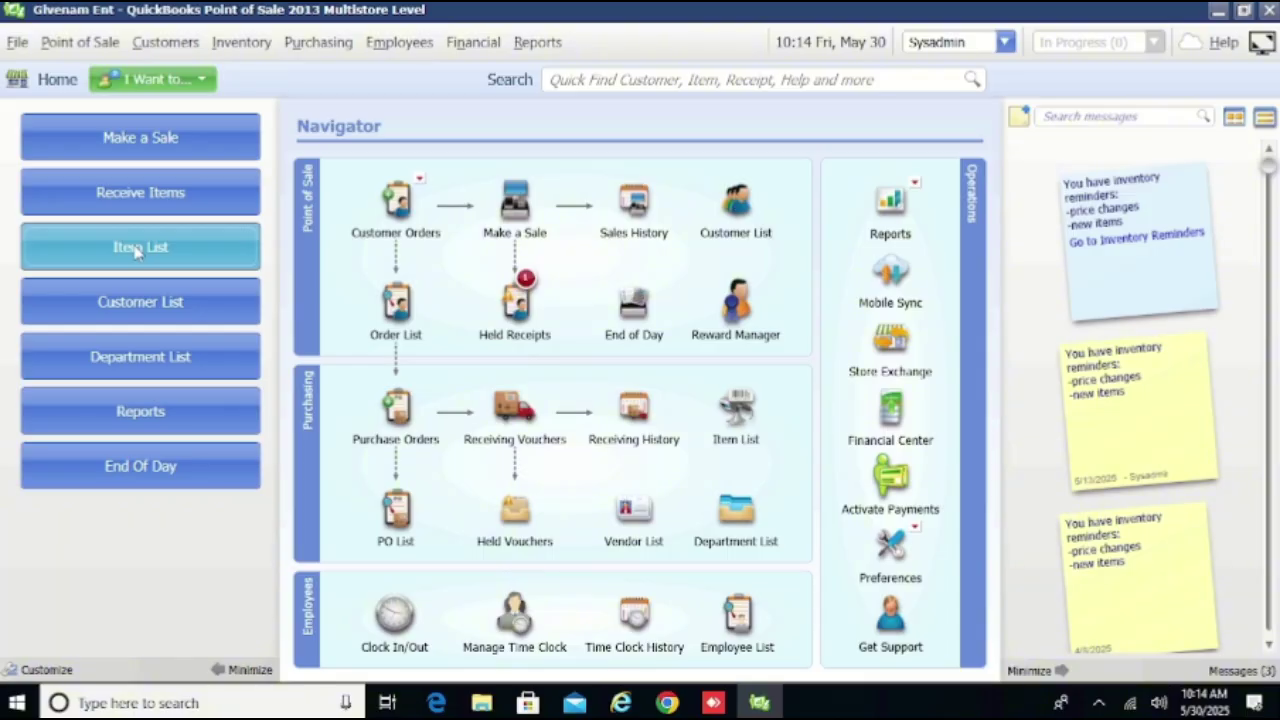